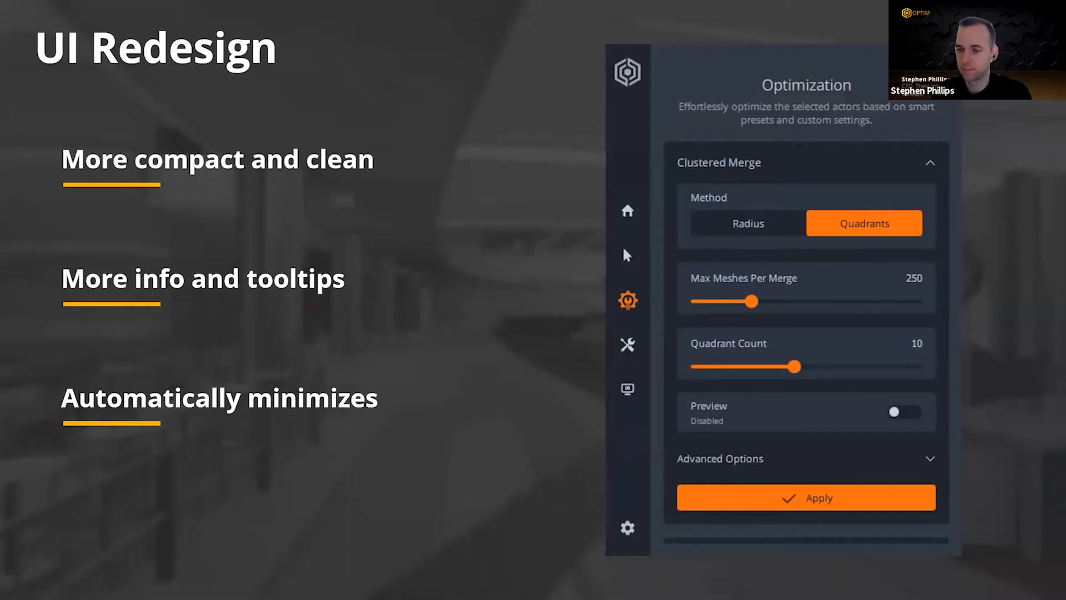
{"action": "key", "text": "Right"}
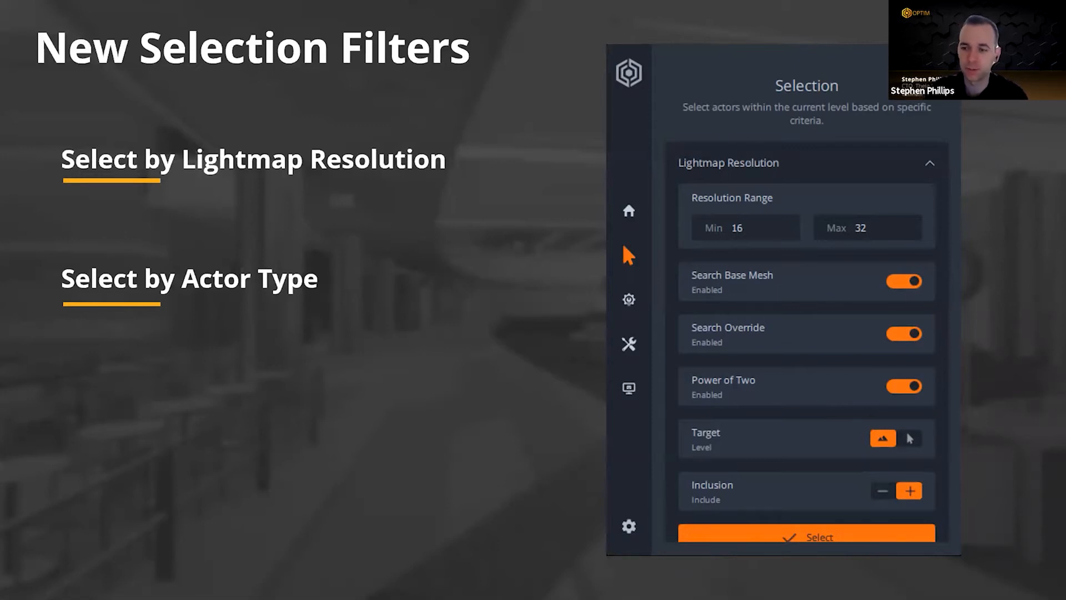
{"action": "key", "text": "Right"}
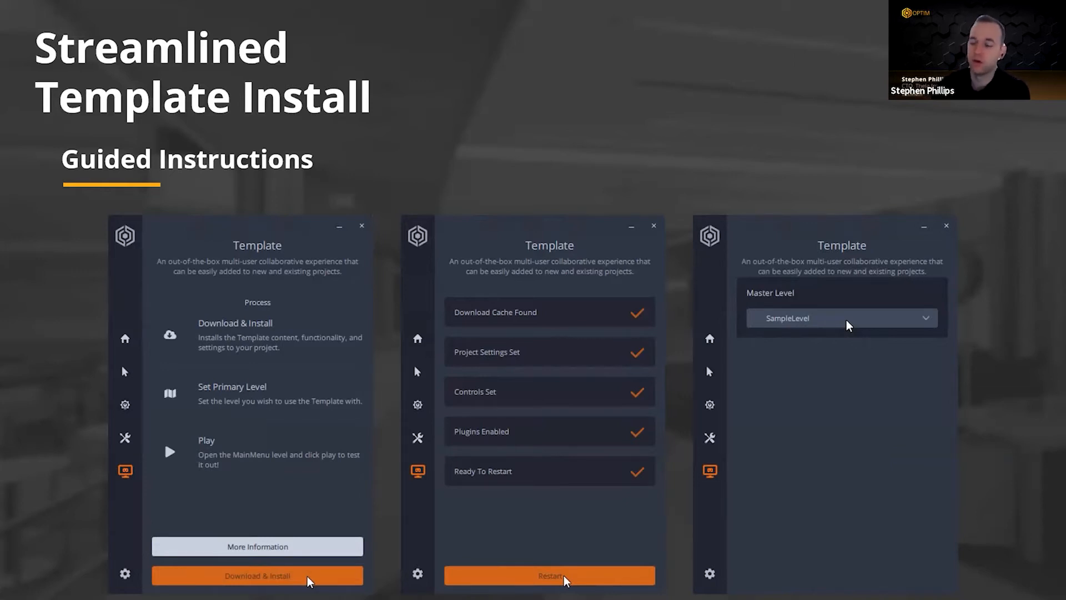
{"action": "key", "text": "Right"}
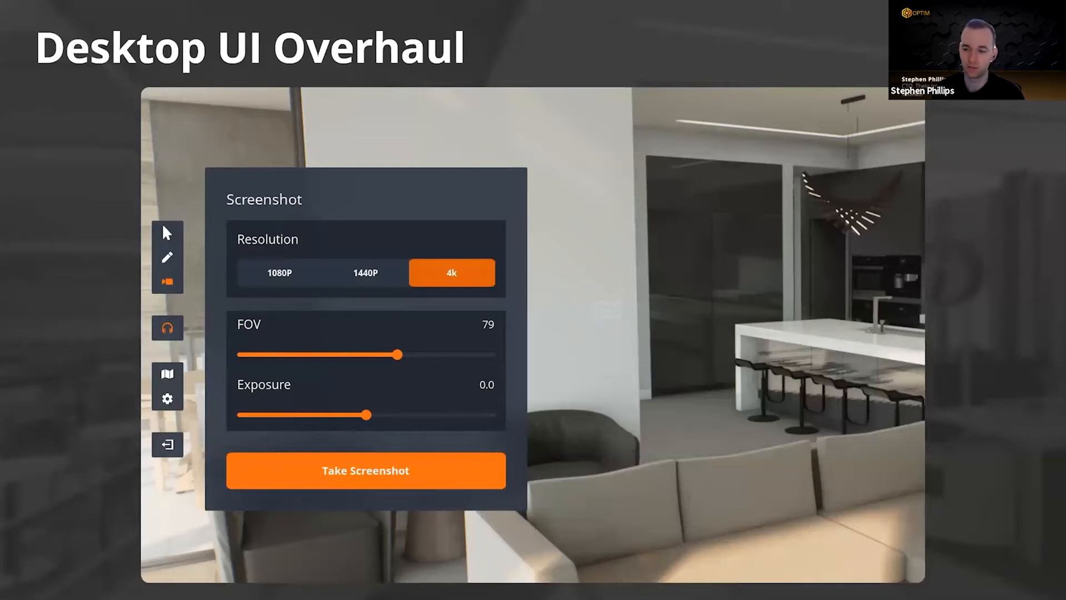
{"action": "key", "text": "Right"}
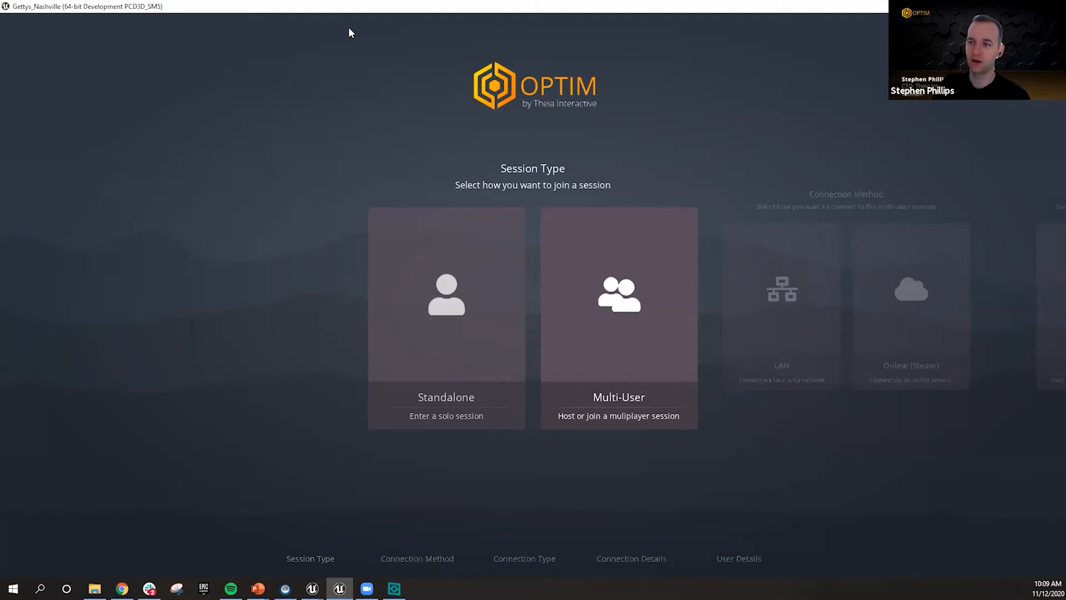
{"action": "left_click_drag", "start_coordinate": [349, 8], "coordinate": [448, 57]}
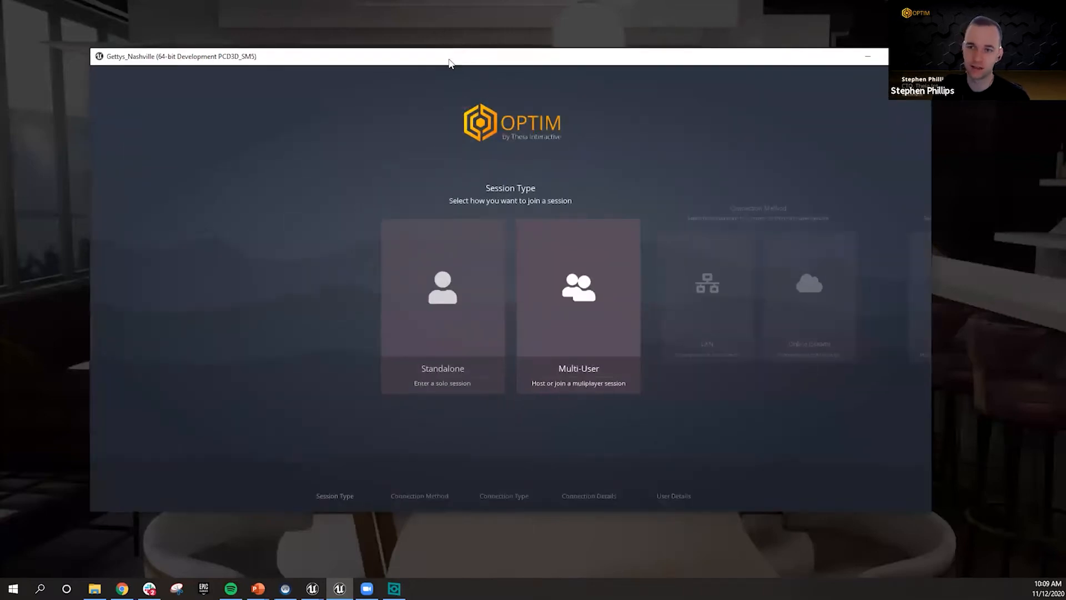
{"action": "key", "text": "super+Up"}
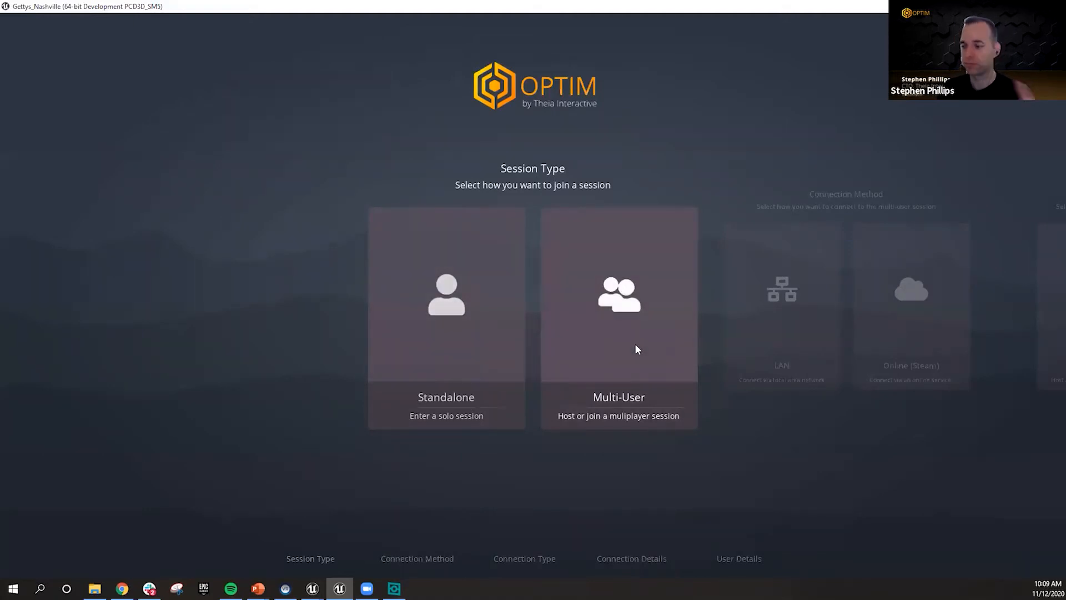
- Set up a multi-user session that is hosted online through Steam
{"action": "left_click", "coordinate": [604, 348]}
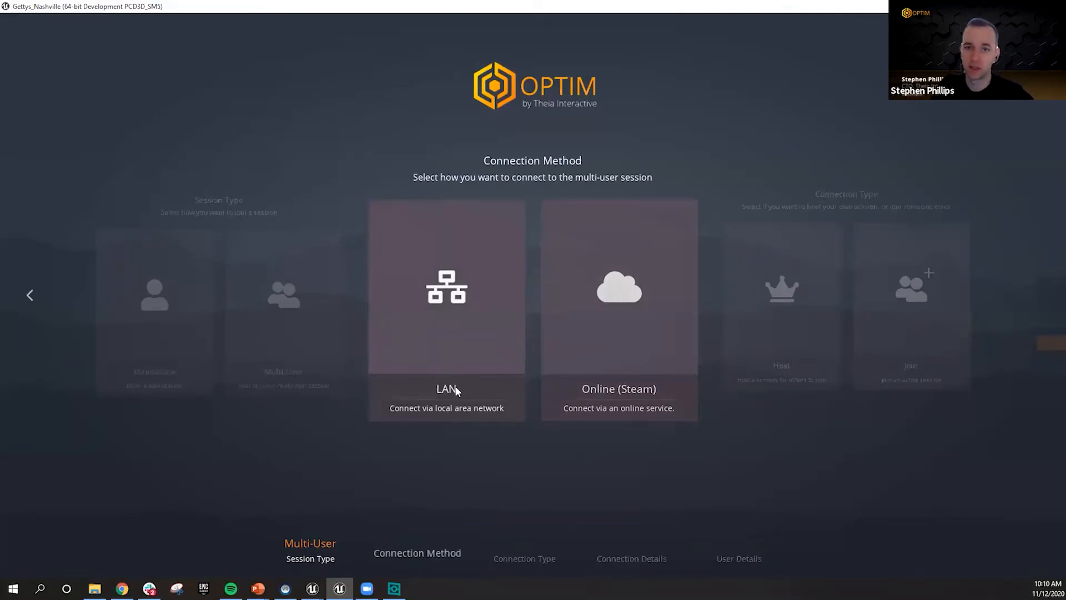
{"action": "left_click", "coordinate": [664, 385]}
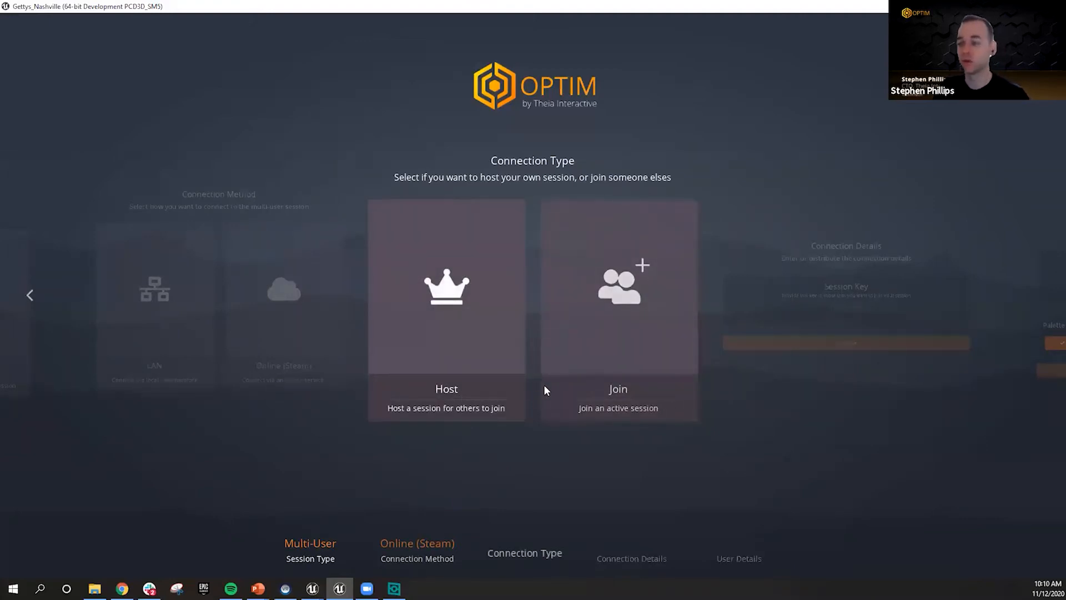
{"action": "left_click", "coordinate": [465, 378]}
- Accept the session key and the user details with the orange palette, and enter the session as a Desktop pawn
{"action": "left_click_drag", "start_coordinate": [559, 312], "coordinate": [508, 312]}
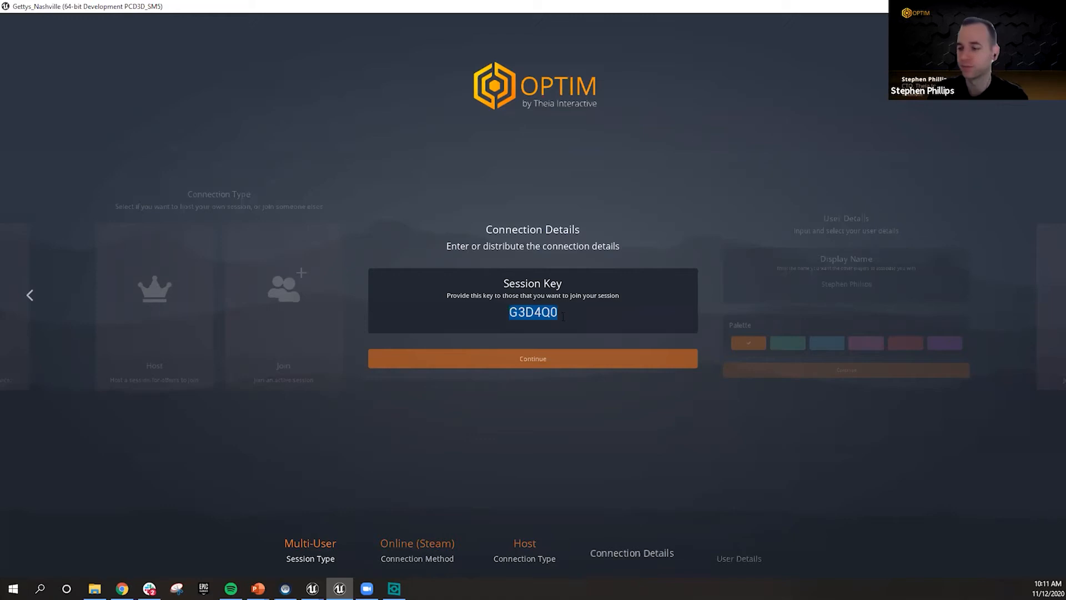
{"action": "left_click", "coordinate": [533, 355]}
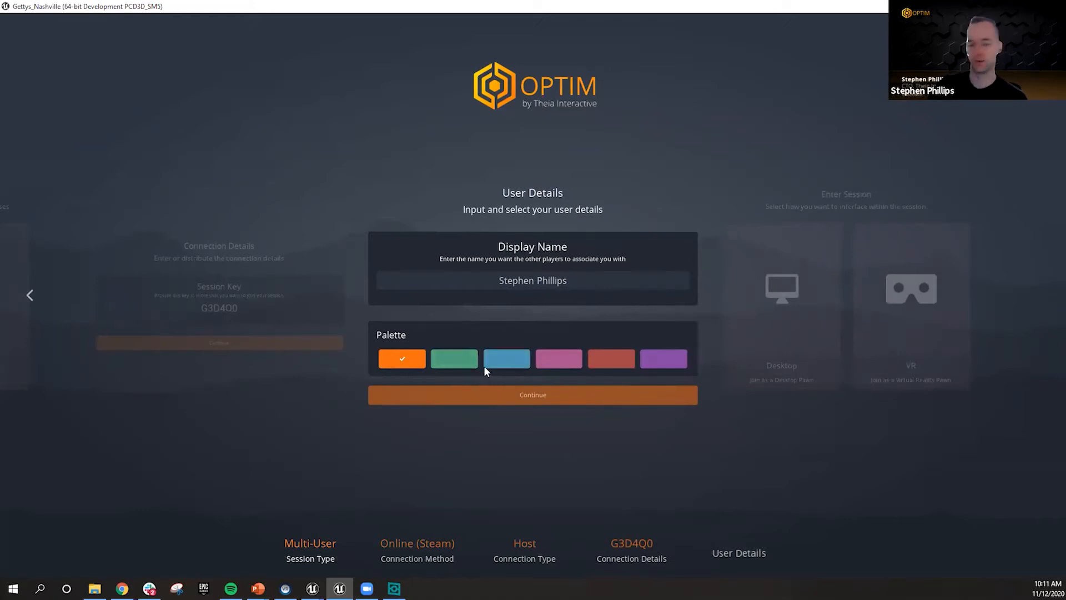
{"action": "left_click", "coordinate": [540, 393]}
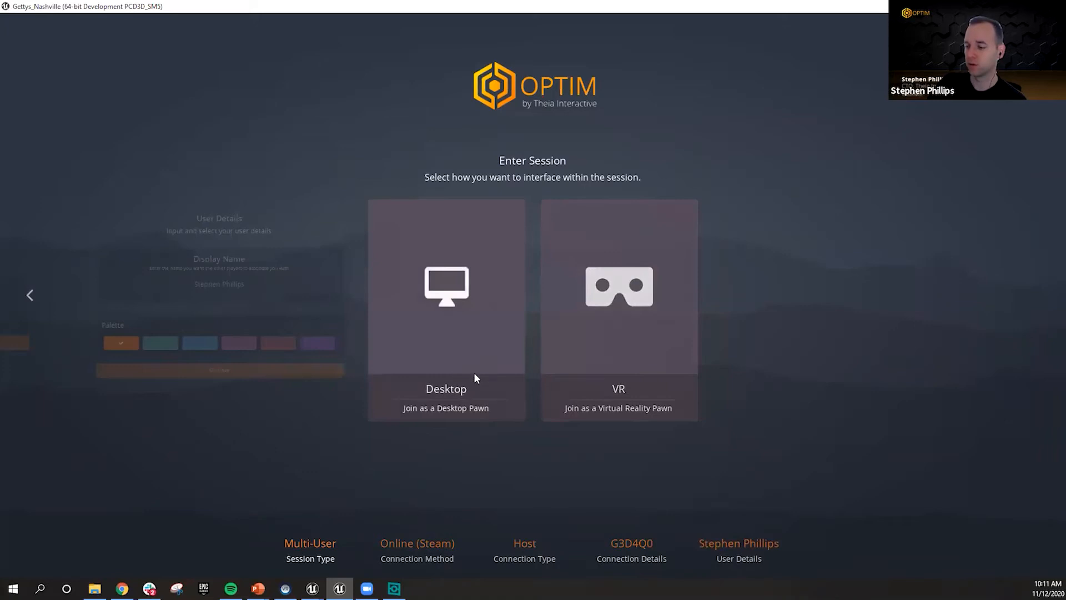
{"action": "left_click", "coordinate": [471, 326]}
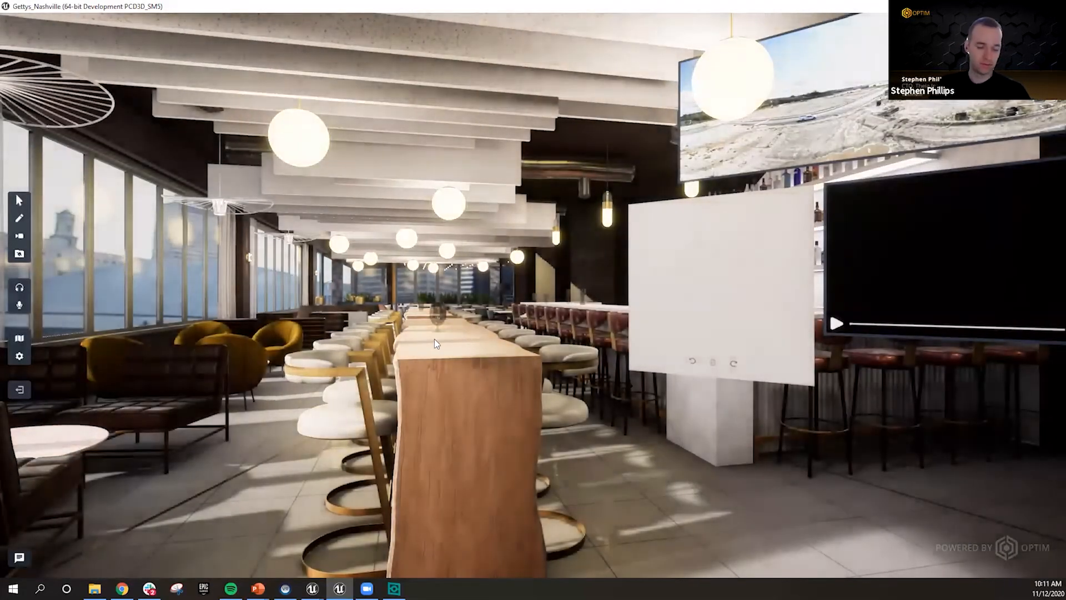
- Look around the bar interior along the long wooden table and its white stools
{"action": "key", "text": "w"}
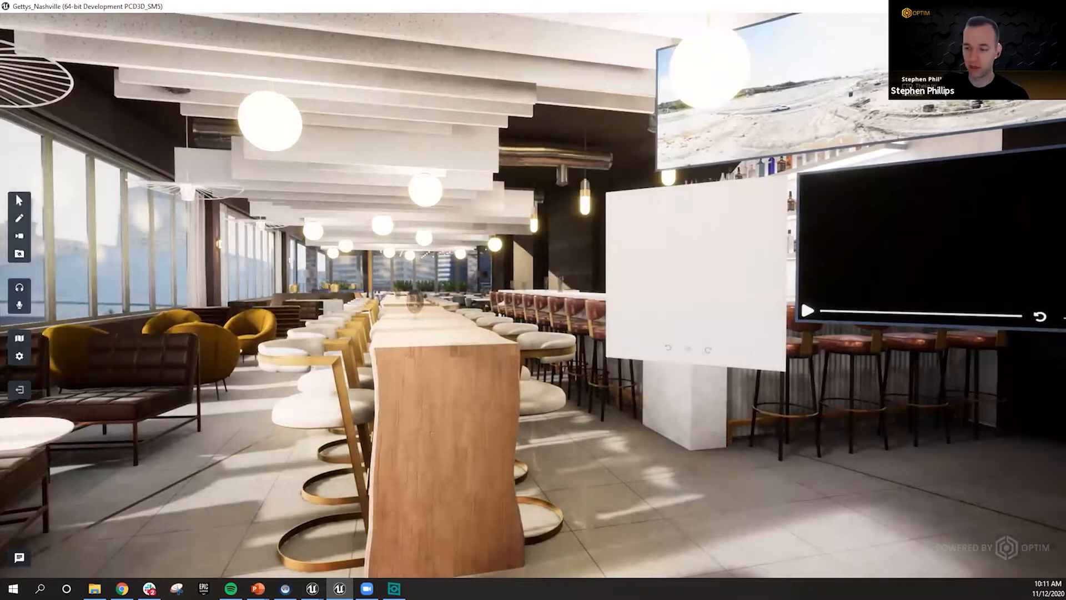
{"action": "key", "text": "w"}
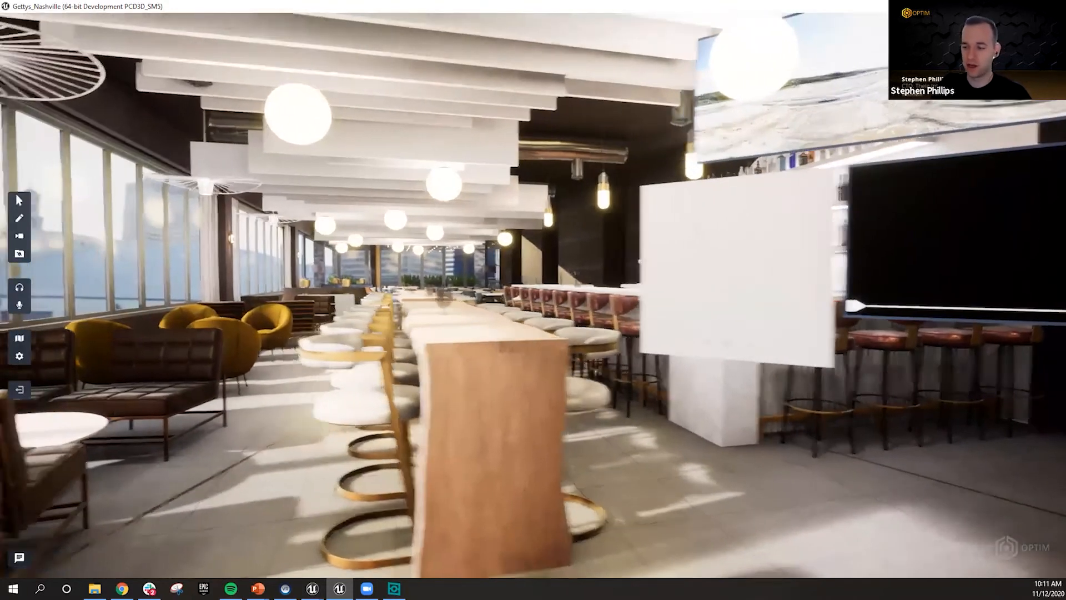
{"action": "key", "text": "a"}
{"action": "key", "text": "e"}
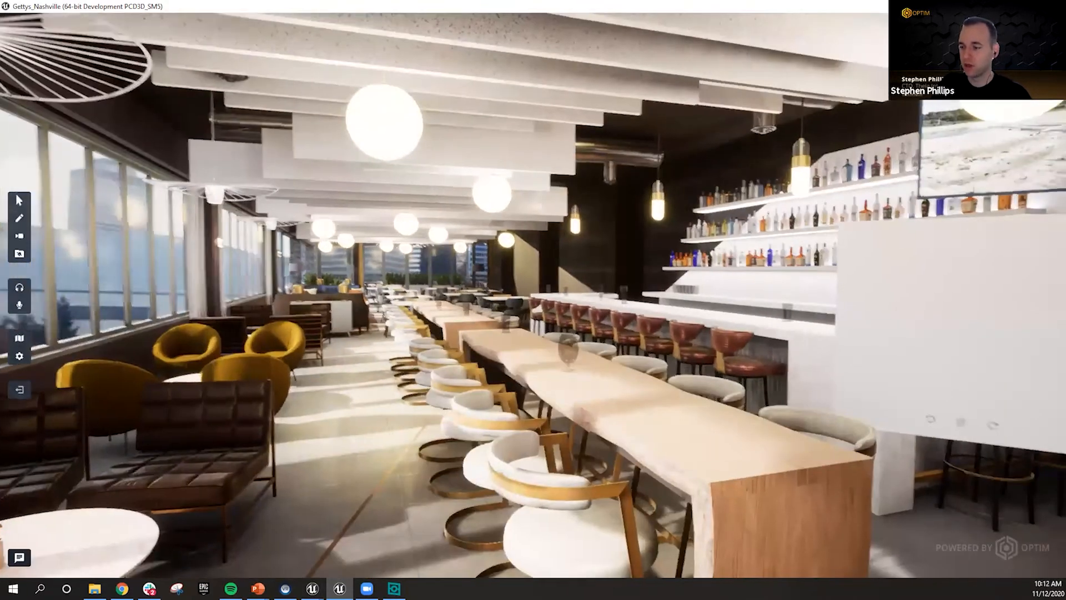
{"action": "right_click_drag", "start_coordinate": [427, 310], "coordinate": [533, 422]}
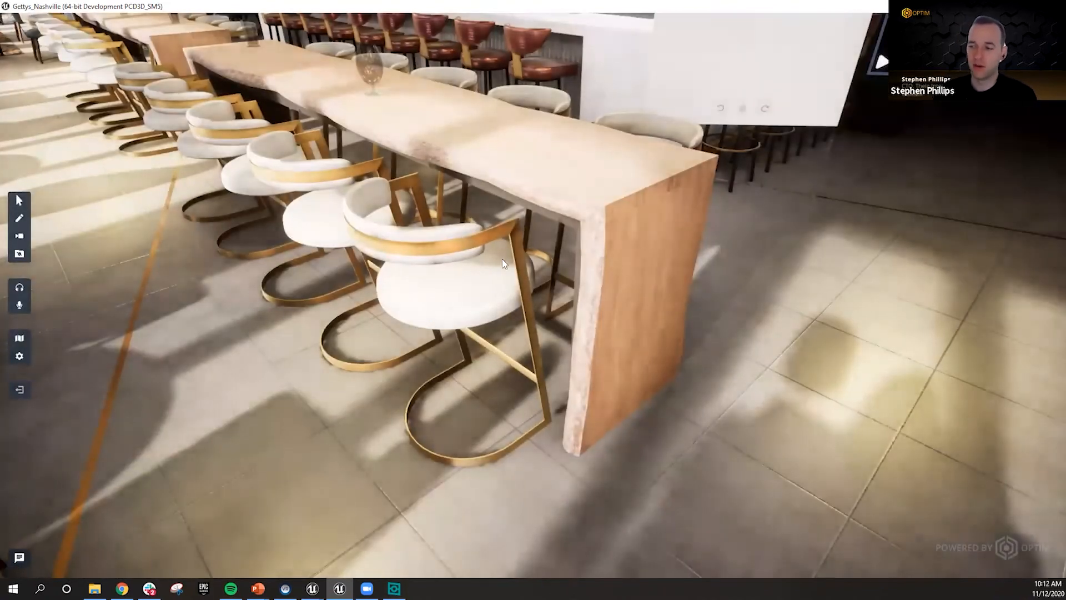
{"action": "right_click_drag", "start_coordinate": [615, 295], "coordinate": [552, 79]}
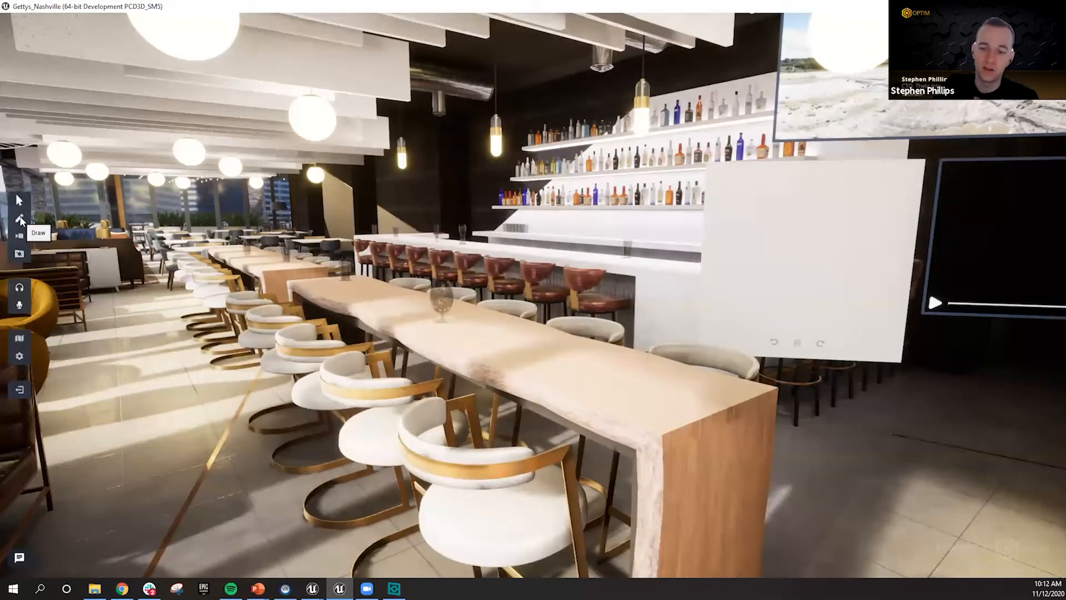
- Draw an orange circle with brush radius 457 on the whiteboard and a green check mark with radius 141 across it
{"action": "key", "text": "d"}
{"action": "mouse_move", "coordinate": [297, 277]}
{"action": "right_mouse_down"}
{"action": "mouse_move", "coordinate": [333, 276]}
{"action": "mouse_move", "coordinate": [297, 276]}
{"action": "right_mouse_up"}
{"action": "key", "text": "d"}
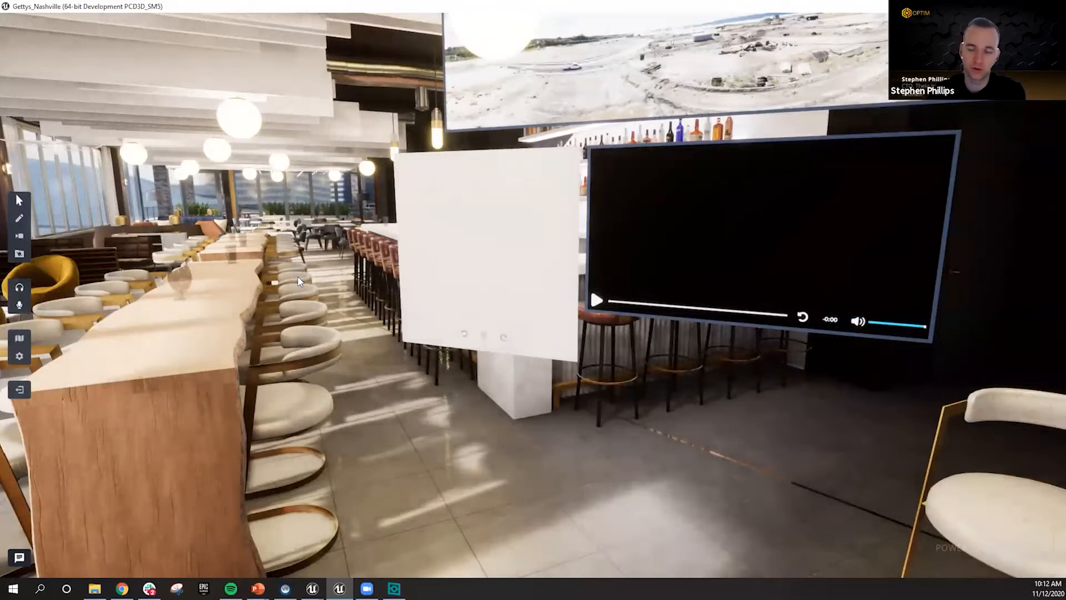
{"action": "left_click", "coordinate": [19, 218]}
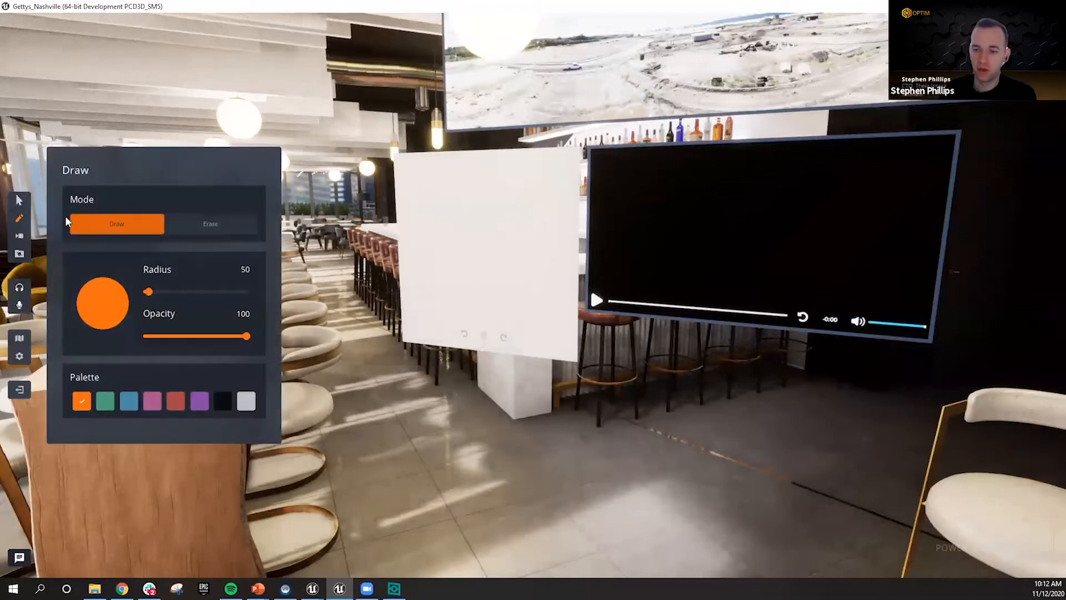
{"action": "mouse_move", "coordinate": [148, 292]}
{"action": "left_mouse_down"}
{"action": "mouse_move", "coordinate": [185, 292]}
{"action": "mouse_move", "coordinate": [176, 291]}
{"action": "left_mouse_up"}
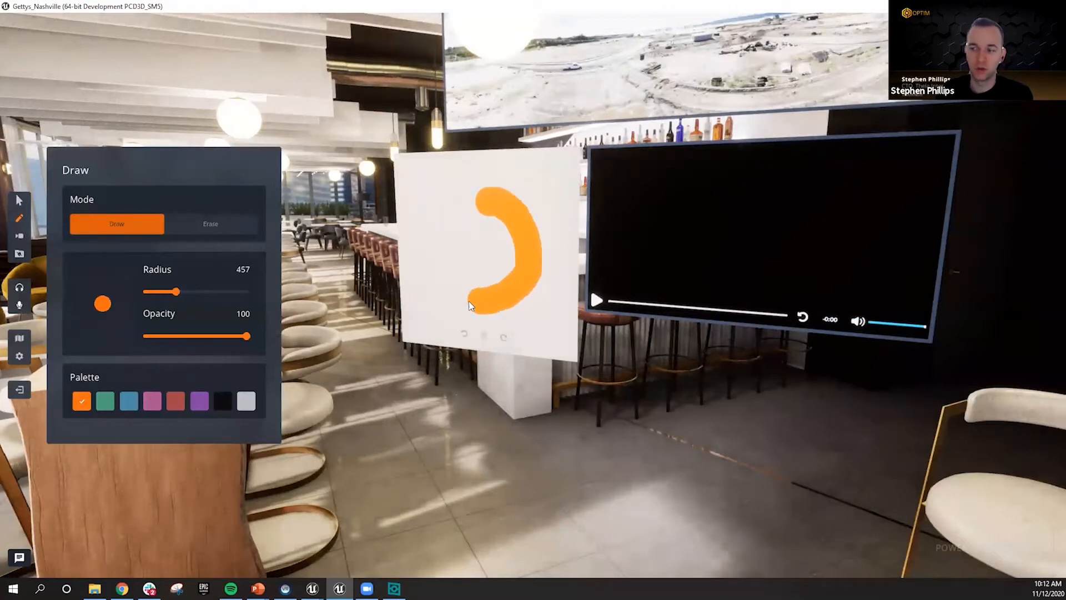
{"action": "mouse_move", "coordinate": [435, 279]}
{"action": "left_mouse_down"}
{"action": "mouse_move", "coordinate": [435, 238]}
{"action": "mouse_move", "coordinate": [480, 203]}
{"action": "left_mouse_up"}
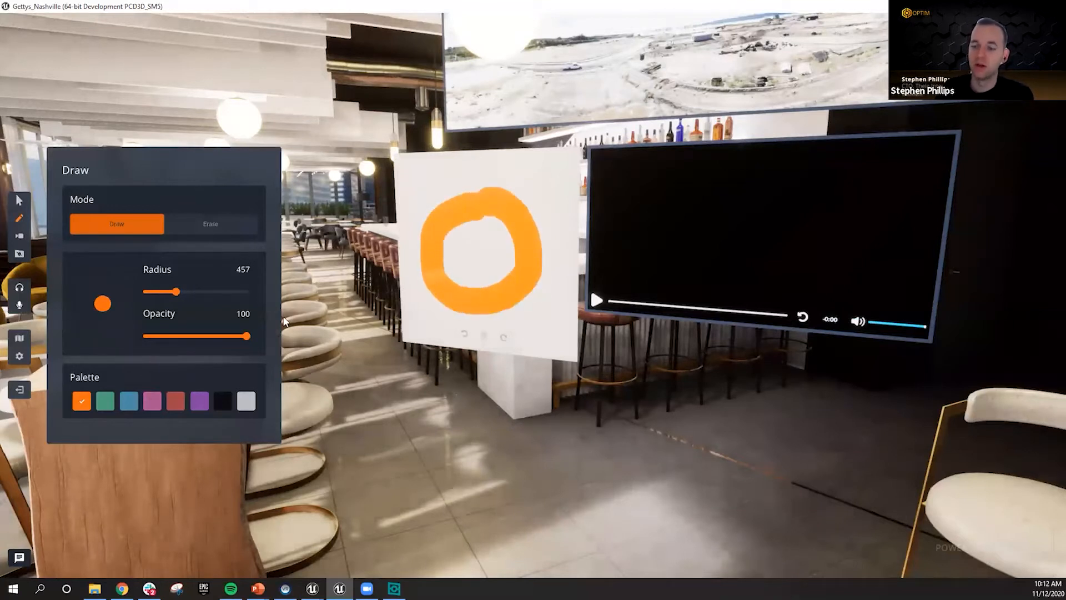
{"action": "left_click", "coordinate": [106, 400]}
{"action": "left_click_drag", "start_coordinate": [188, 295], "coordinate": [155, 292]}
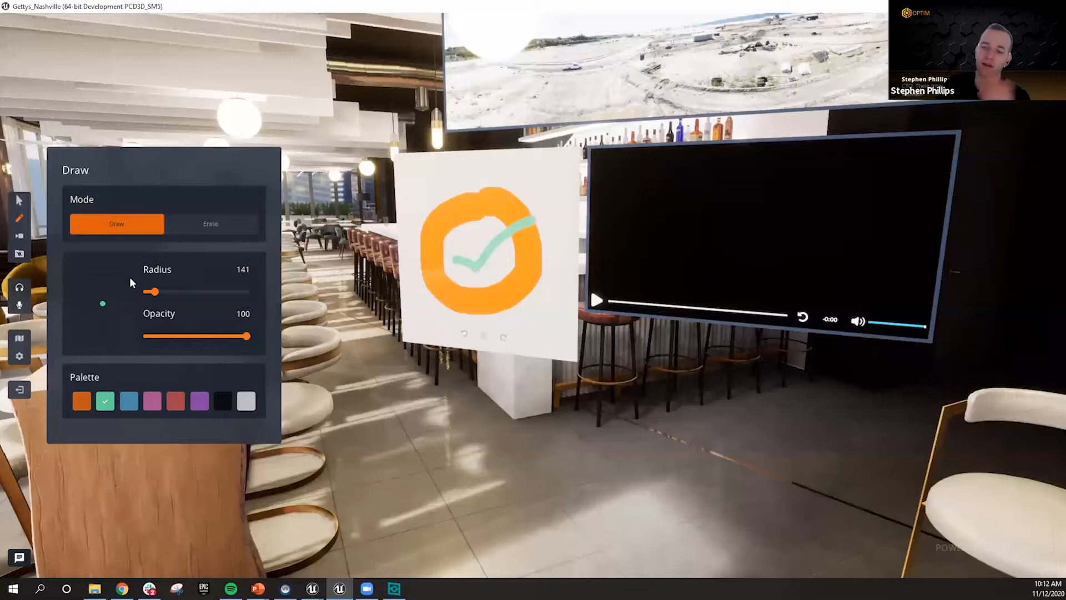
- Frame the whiteboard drawing at a field of view of 40 and take a 4k screenshot
{"action": "left_click", "coordinate": [20, 236]}
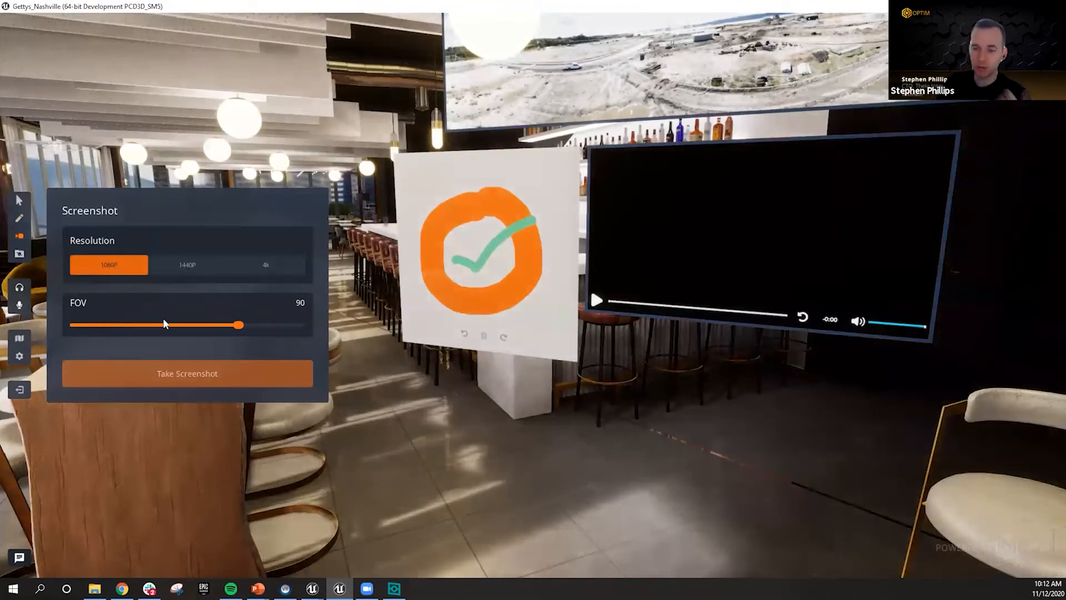
{"action": "left_click_drag", "start_coordinate": [245, 328], "coordinate": [138, 326]}
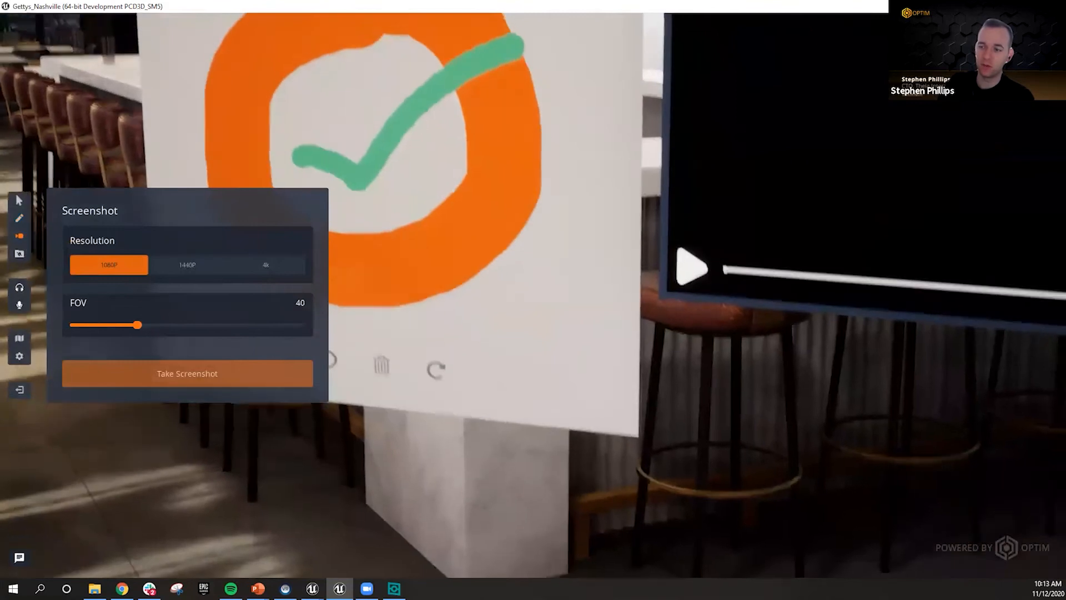
{"action": "right_click_drag", "start_coordinate": [415, 285], "coordinate": [361, 292]}
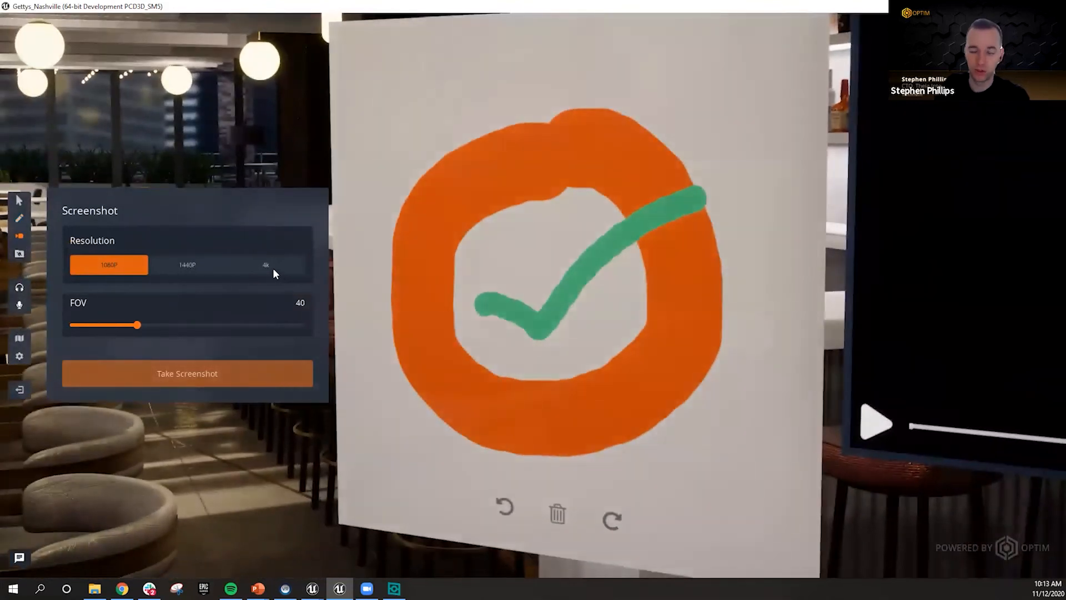
{"action": "left_click", "coordinate": [272, 268]}
{"action": "left_click", "coordinate": [214, 377]}
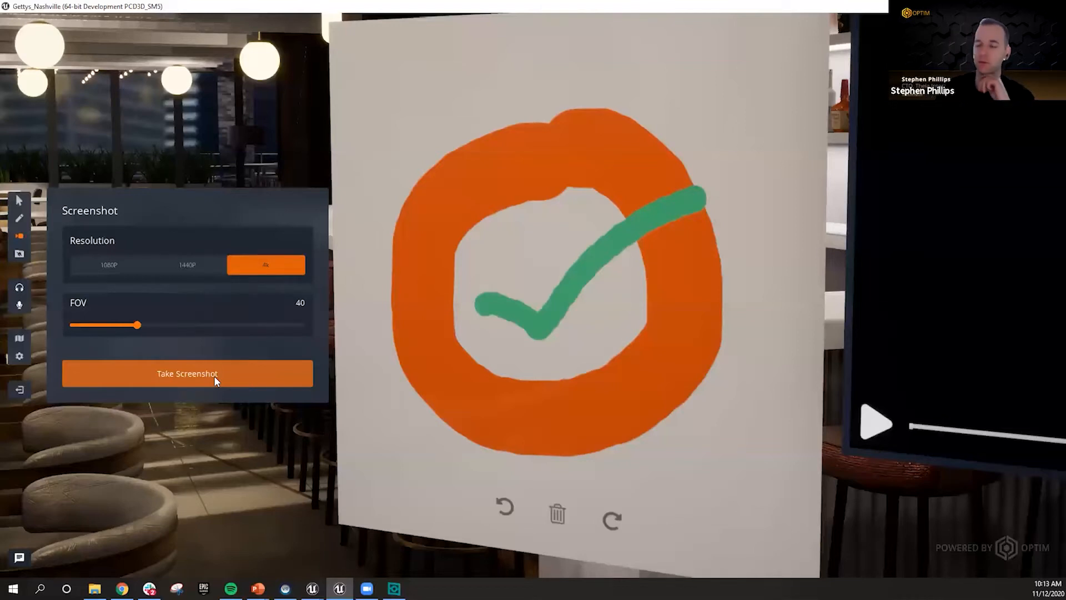
- Load unrealengine.com in the session's built-in web browser
{"action": "left_click", "coordinate": [19, 254]}
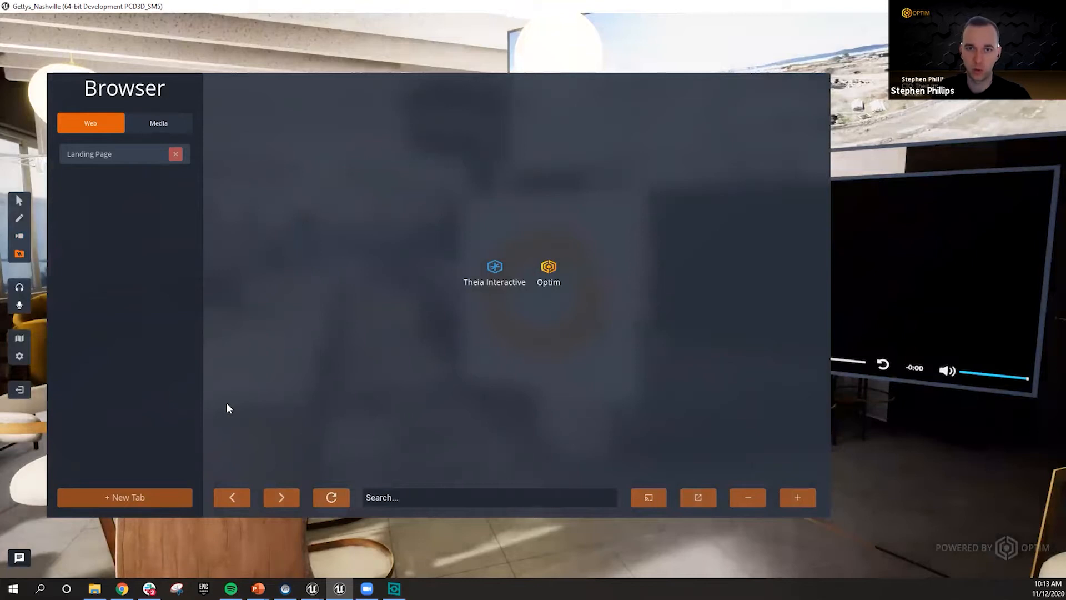
{"action": "left_click", "coordinate": [410, 497]}
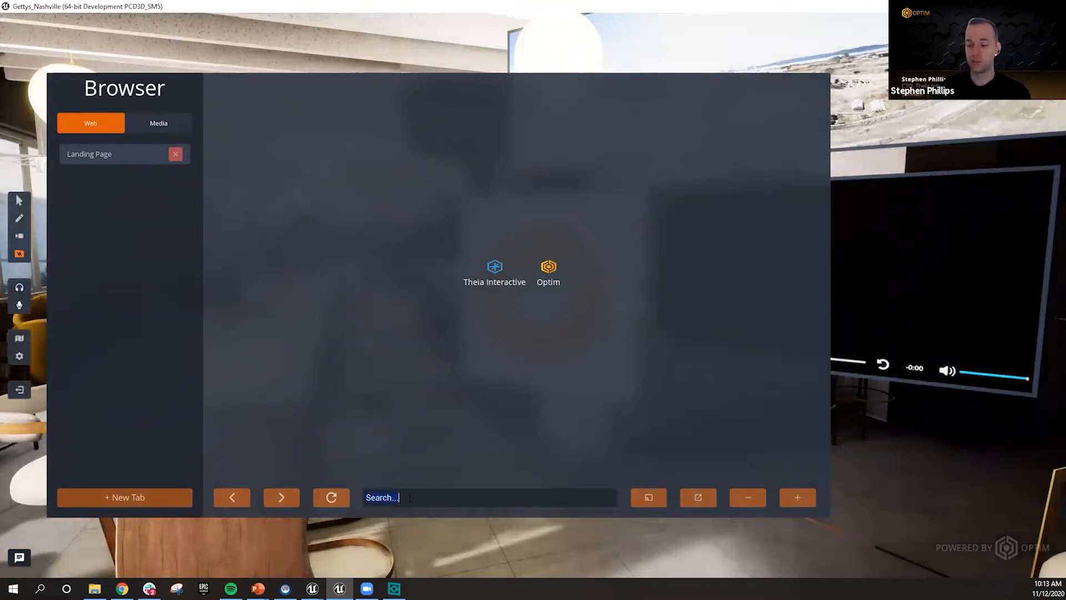
{"action": "type", "text": "unrealeng"}
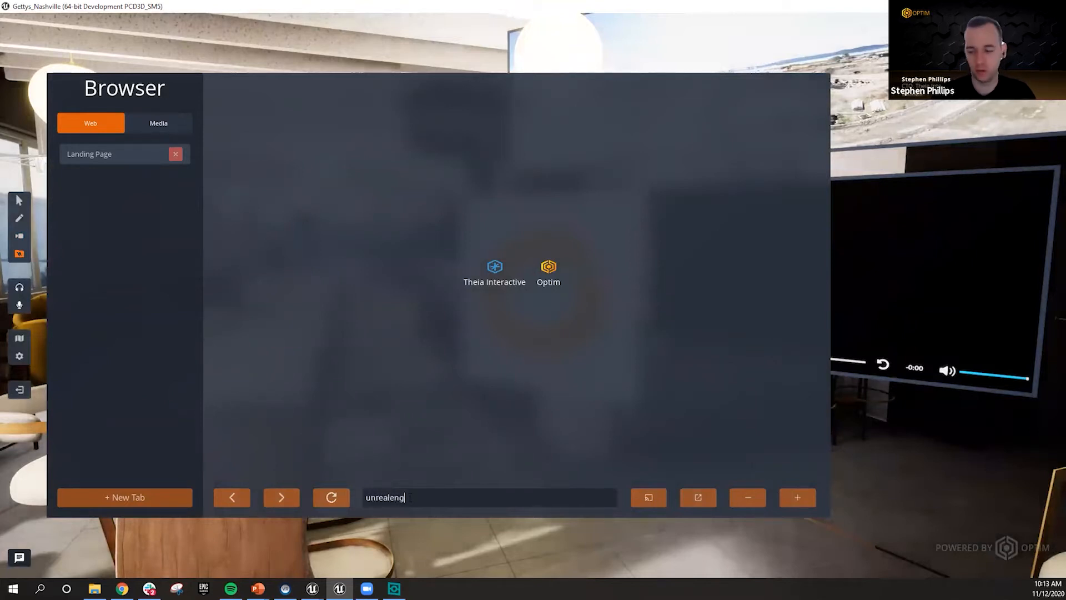
{"action": "type", "text": "ine.com"}
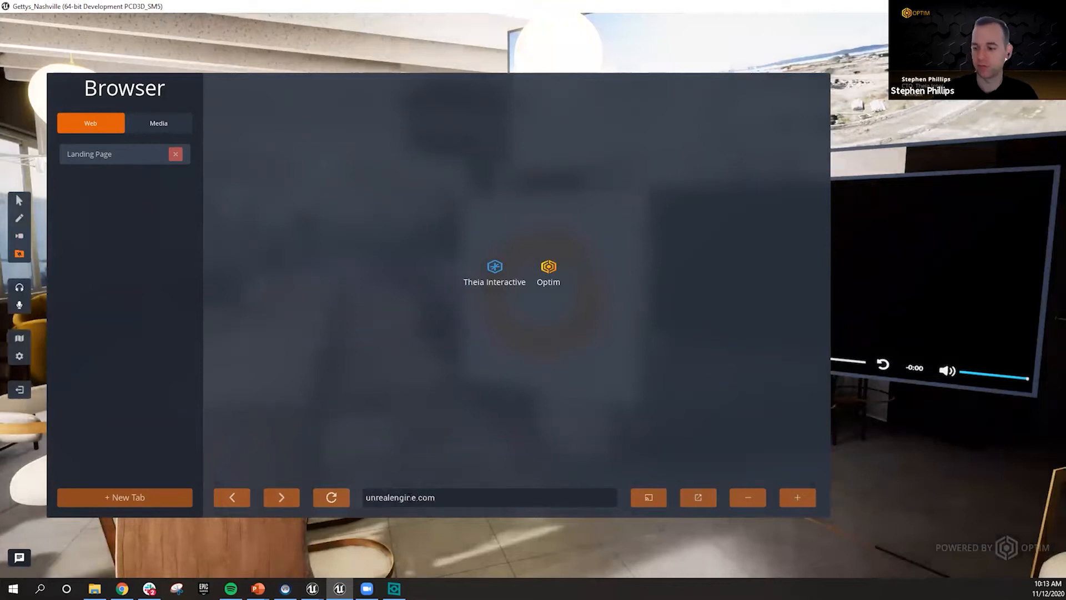
{"action": "key", "text": "Return"}
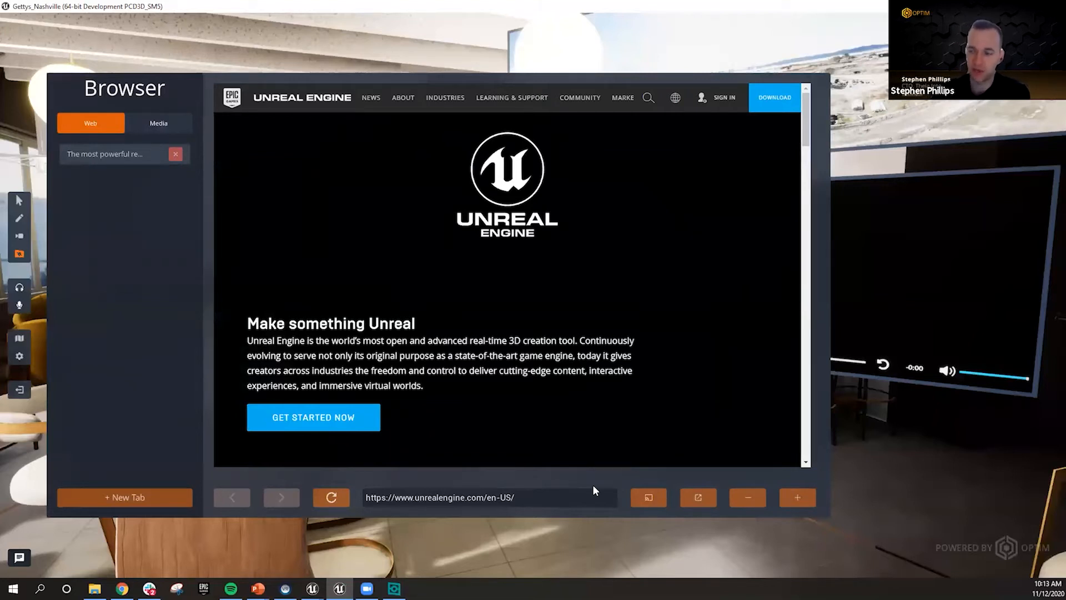
- Skim through the Unreal Engine home page and open a second web browser tab
{"action": "scroll", "coordinate": [552, 429], "scroll_direction": "down", "scroll_amount": 1}
{"action": "scroll", "coordinate": [552, 427], "scroll_direction": "down", "scroll_amount": 5}
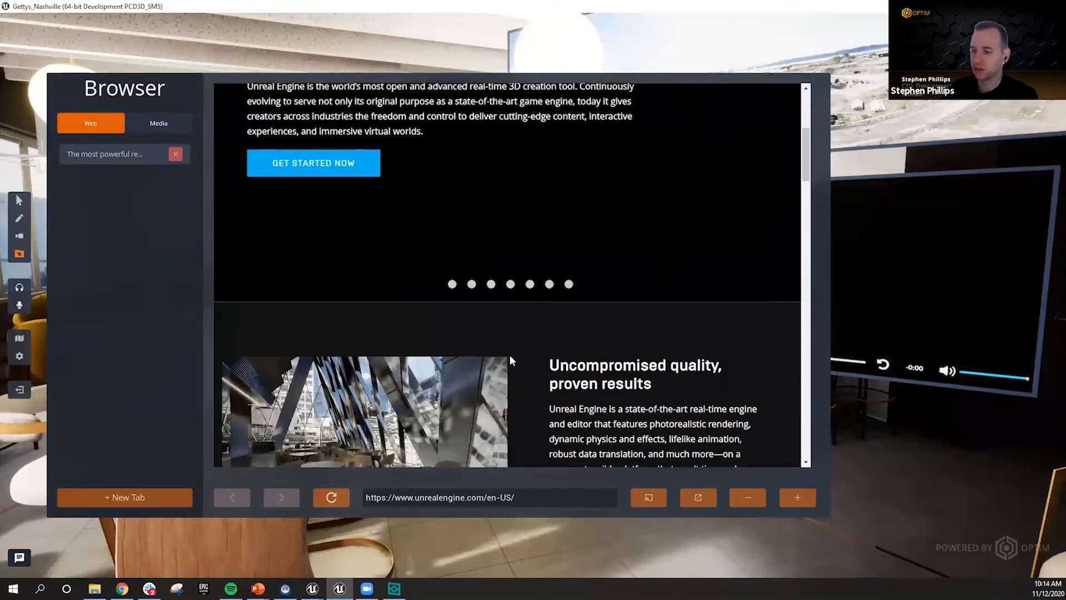
{"action": "scroll", "coordinate": [511, 279], "scroll_direction": "down", "scroll_amount": 7}
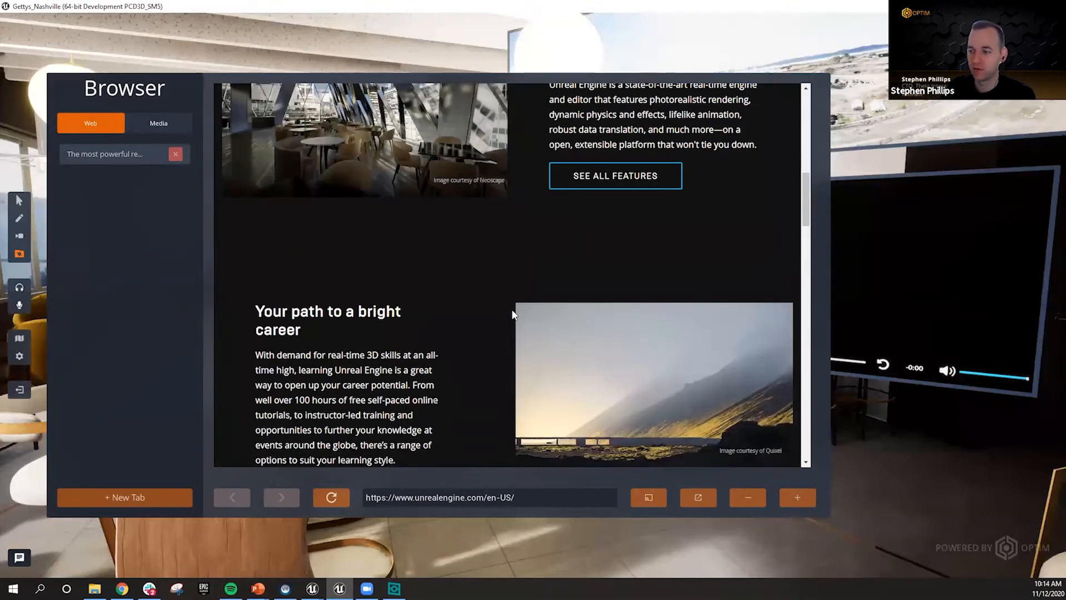
{"action": "scroll", "coordinate": [467, 333], "scroll_direction": "down", "scroll_amount": 3}
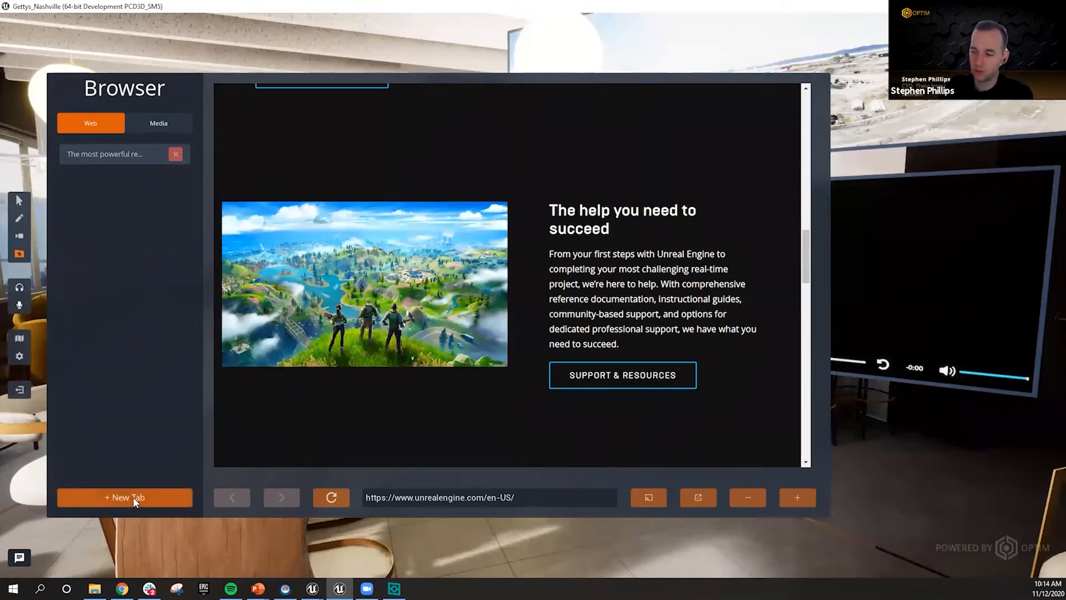
{"action": "left_click", "coordinate": [135, 499]}
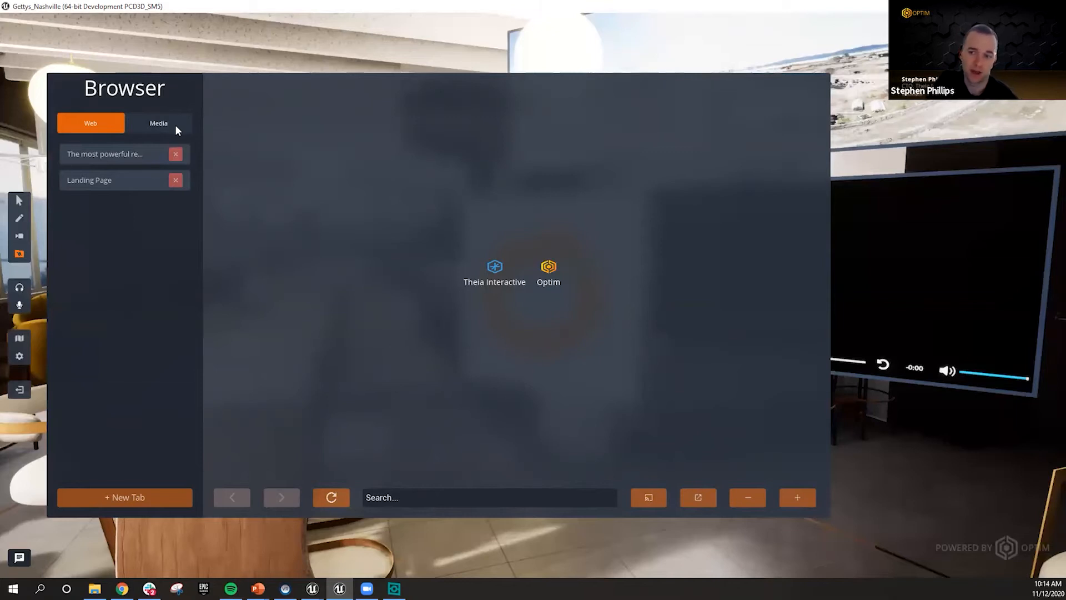
- Play MV_TheiaSizzle.mp4 from the browser's media library briefly, pause it and return to the web pages
{"action": "left_click", "coordinate": [161, 123]}
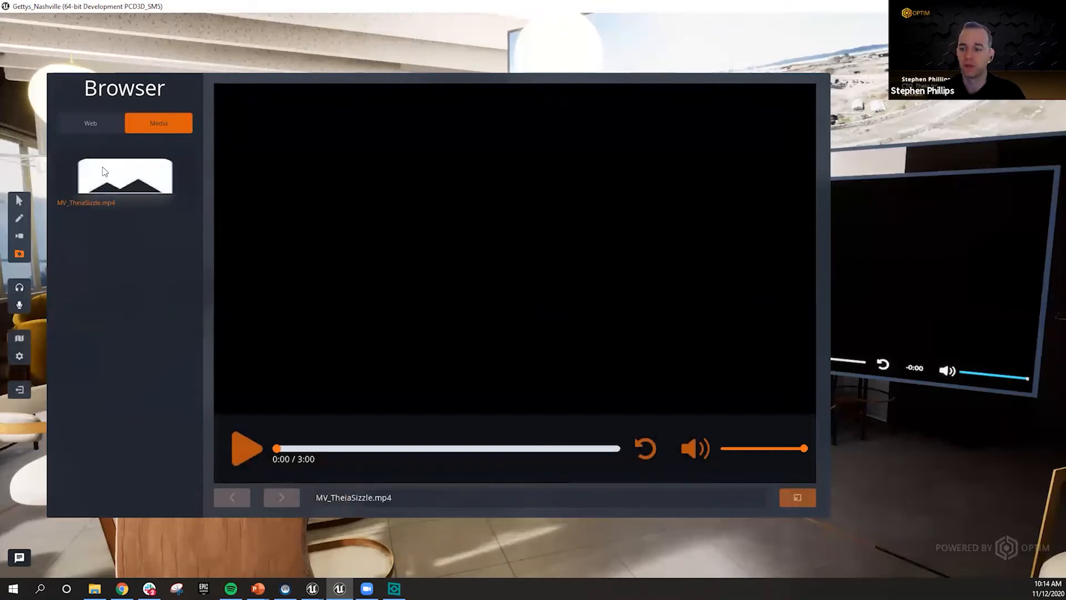
{"action": "left_click", "coordinate": [250, 446]}
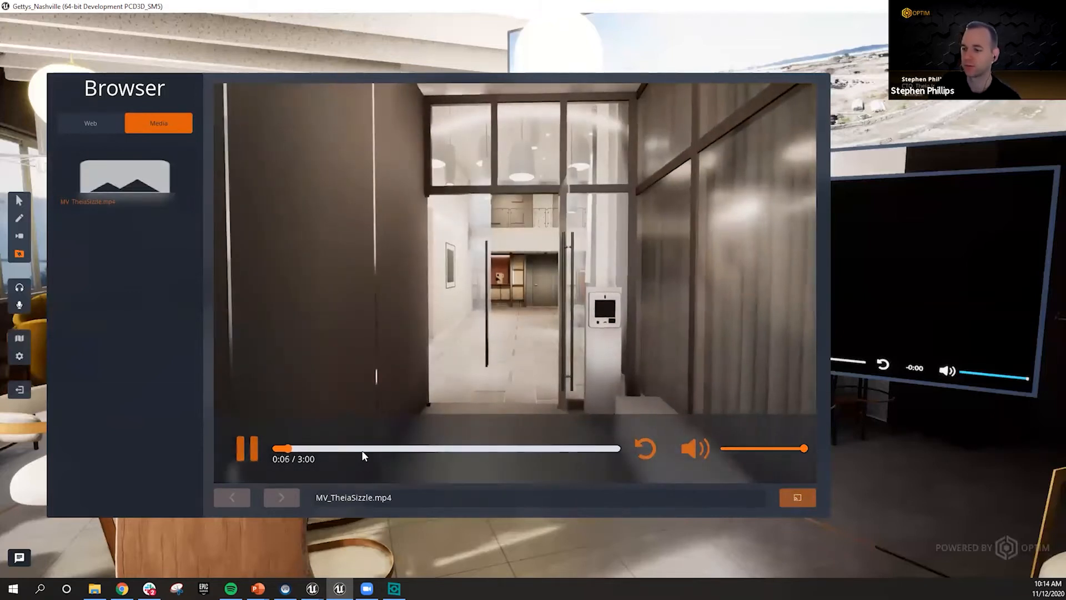
{"action": "left_click", "coordinate": [247, 448]}
{"action": "left_click", "coordinate": [86, 122]}
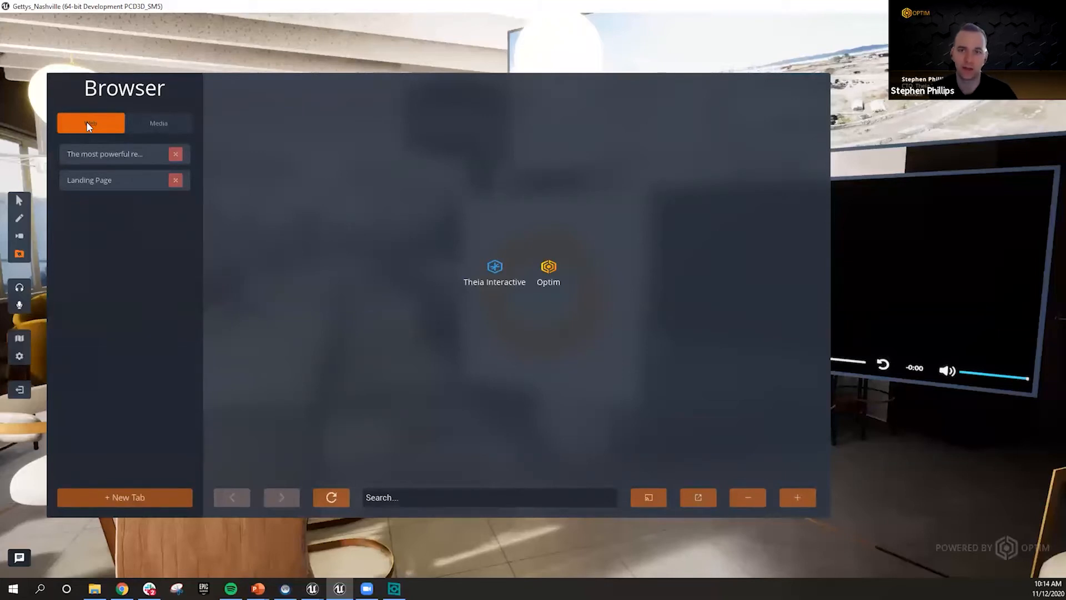
- Mute the session's audio and microphone, and view the general settings before closing them
{"action": "left_click", "coordinate": [22, 290]}
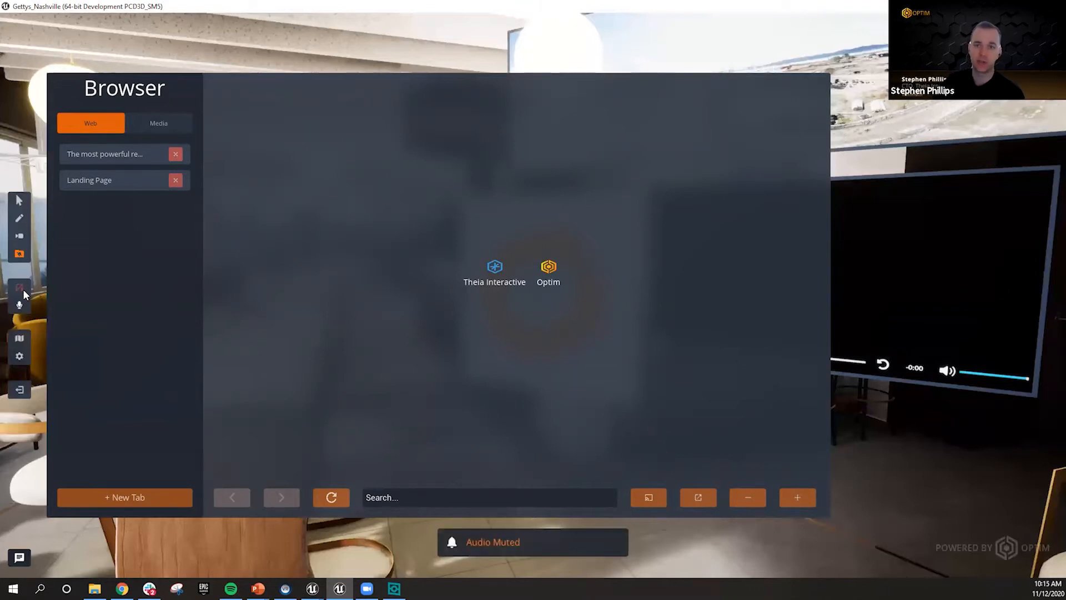
{"action": "left_click", "coordinate": [19, 302]}
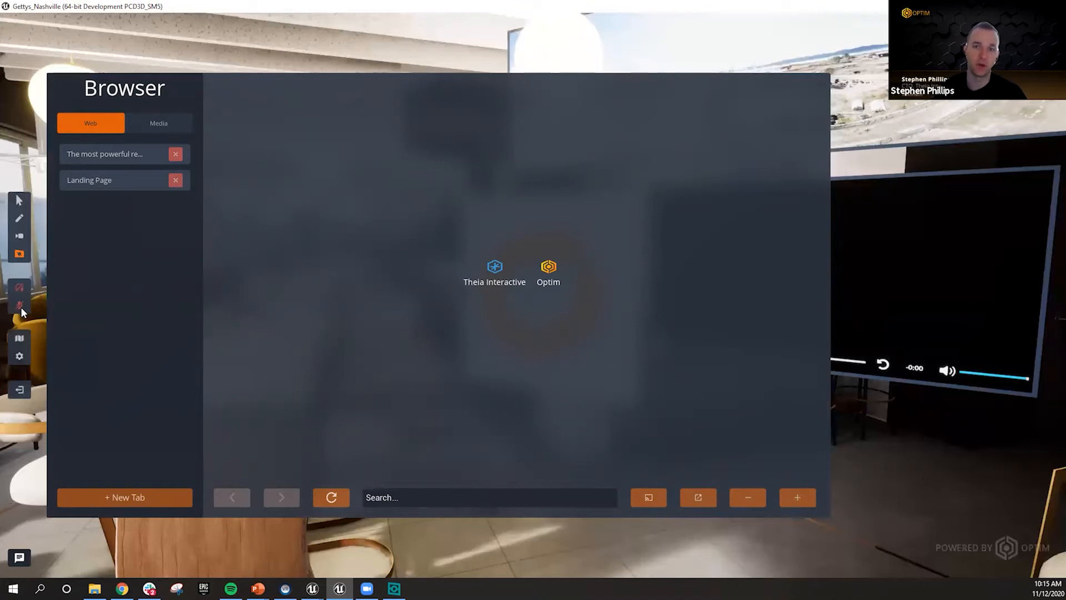
{"action": "left_click", "coordinate": [22, 358]}
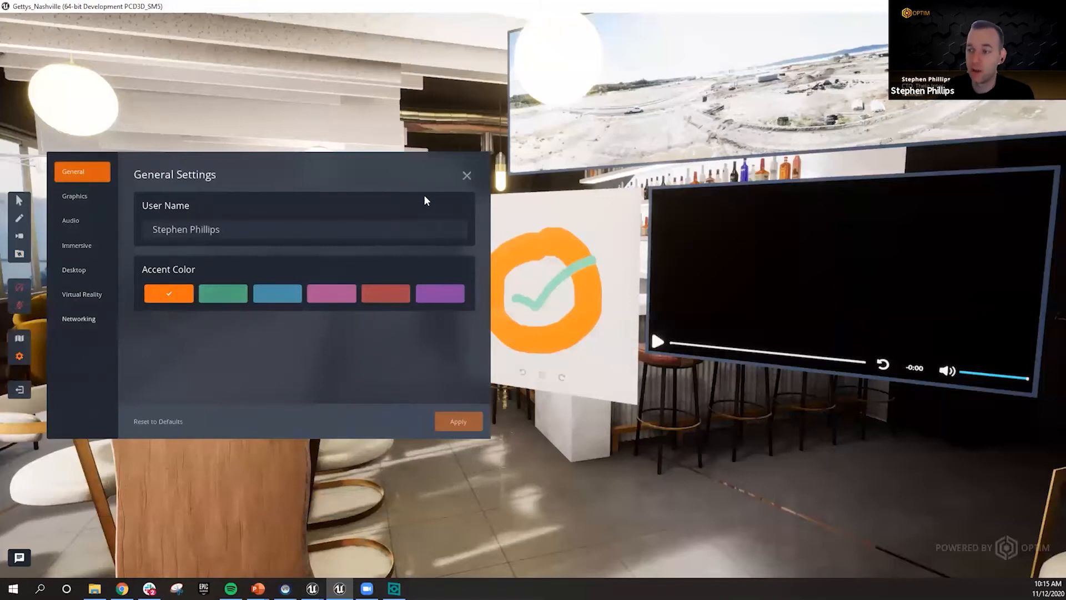
{"action": "left_click", "coordinate": [466, 176]}
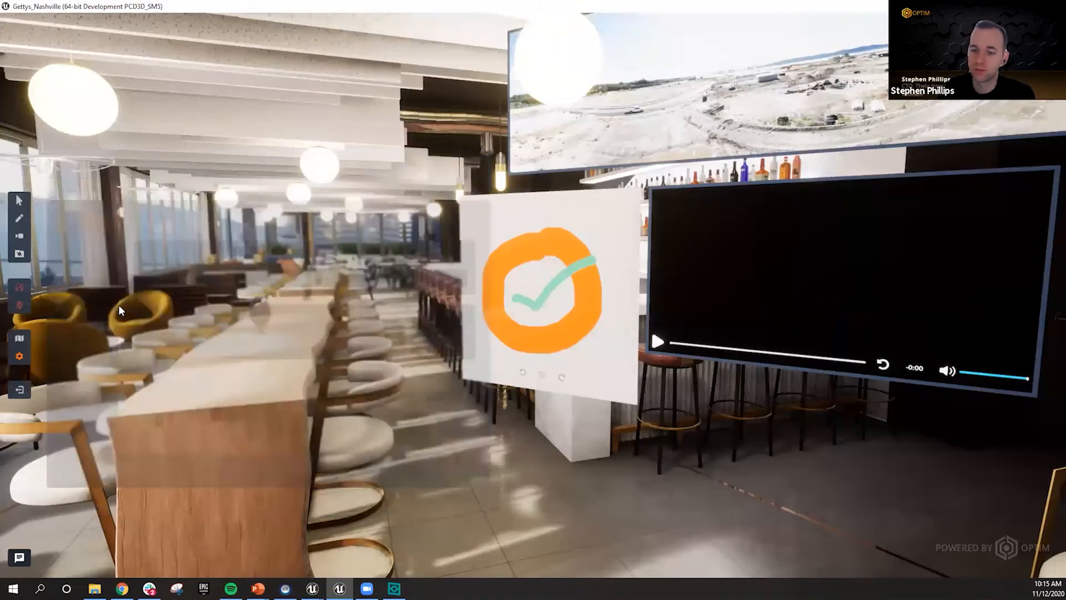
- Load the Interior Night level in the session and switch back to Interior Day
{"action": "left_click", "coordinate": [20, 339]}
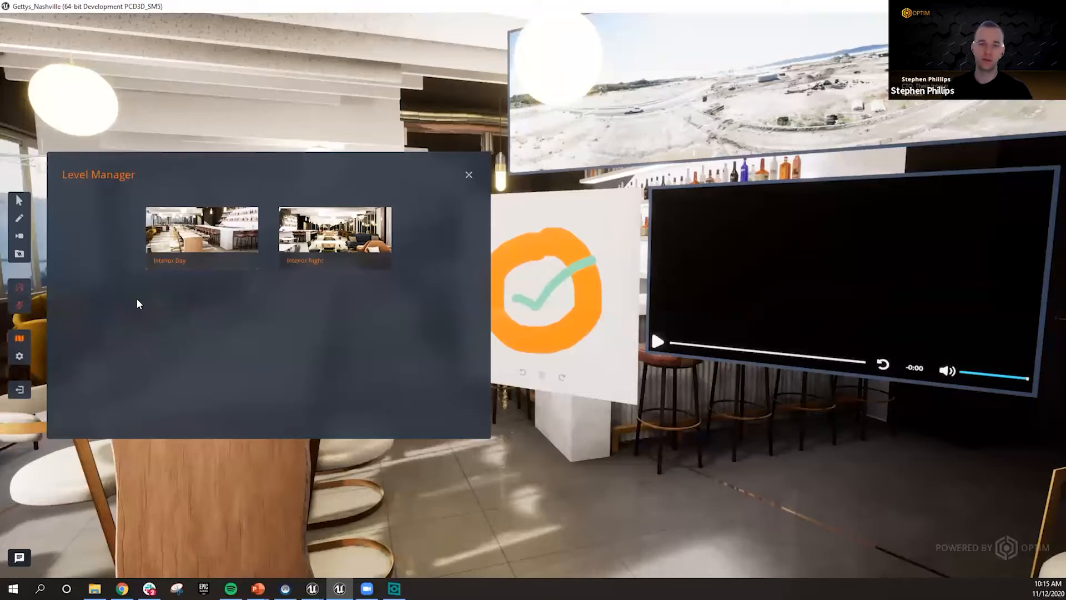
{"action": "left_click", "coordinate": [347, 241]}
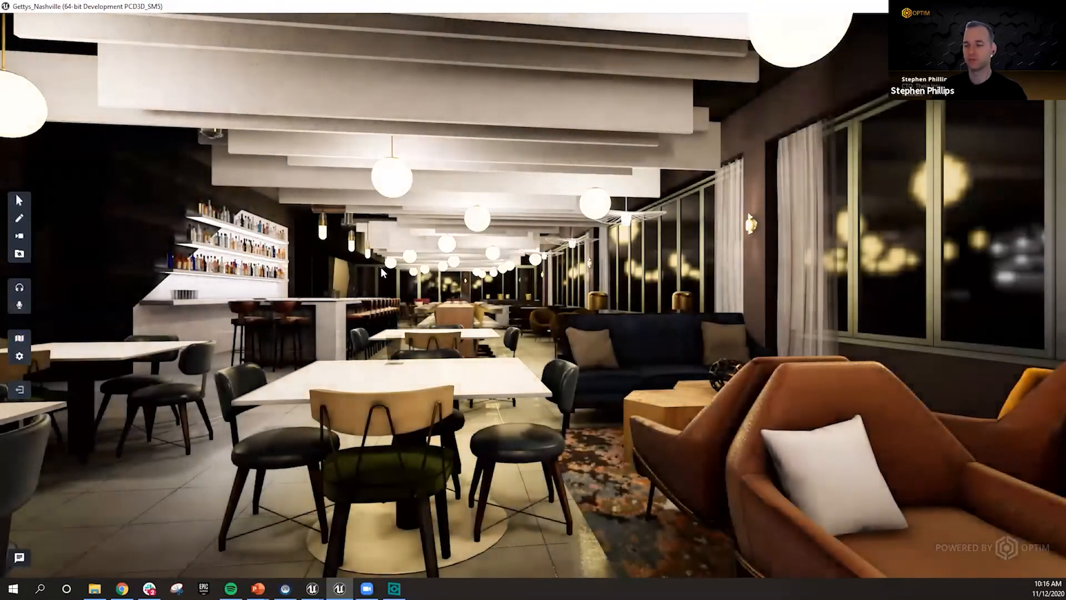
{"action": "left_click", "coordinate": [19, 337]}
{"action": "left_click", "coordinate": [190, 231]}
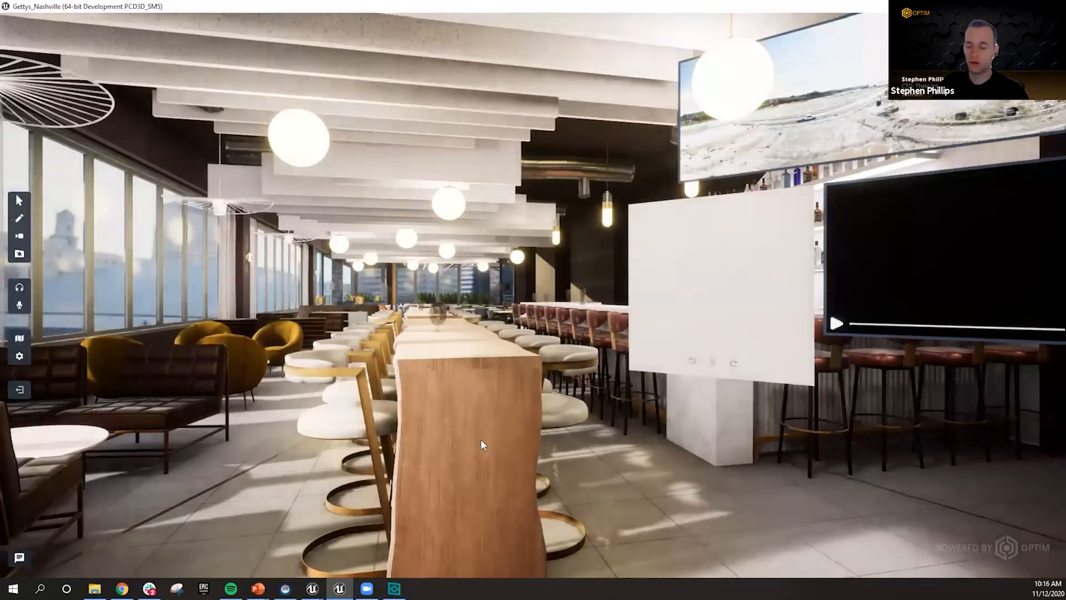
- Play the video on the media screen beside the whiteboard, skip ahead in its timeline and pause it
{"action": "left_click_drag", "start_coordinate": [485, 442], "coordinate": [458, 427]}
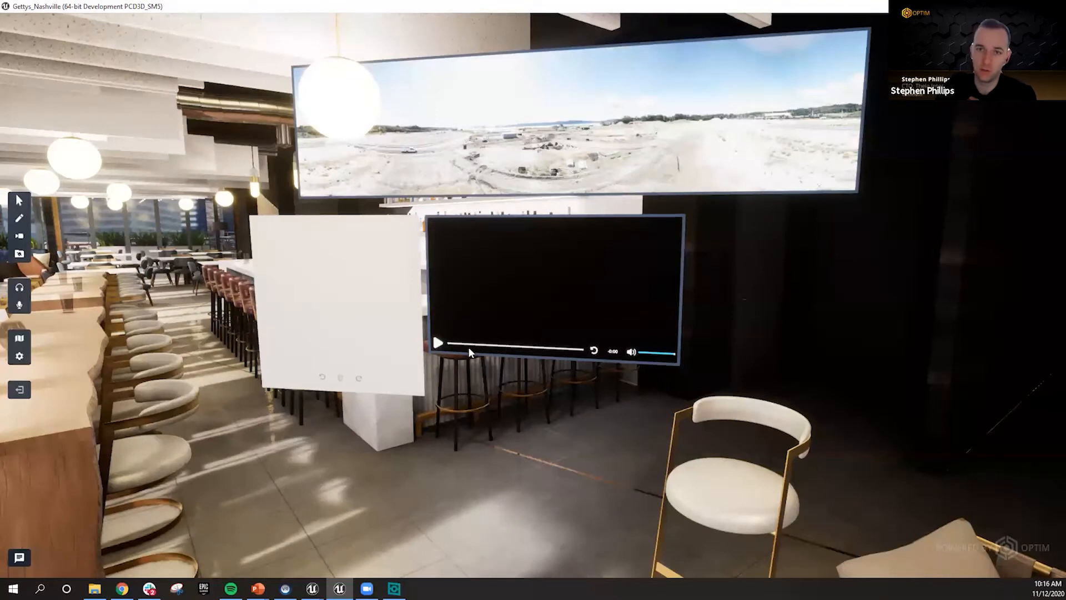
{"action": "left_click", "coordinate": [439, 344]}
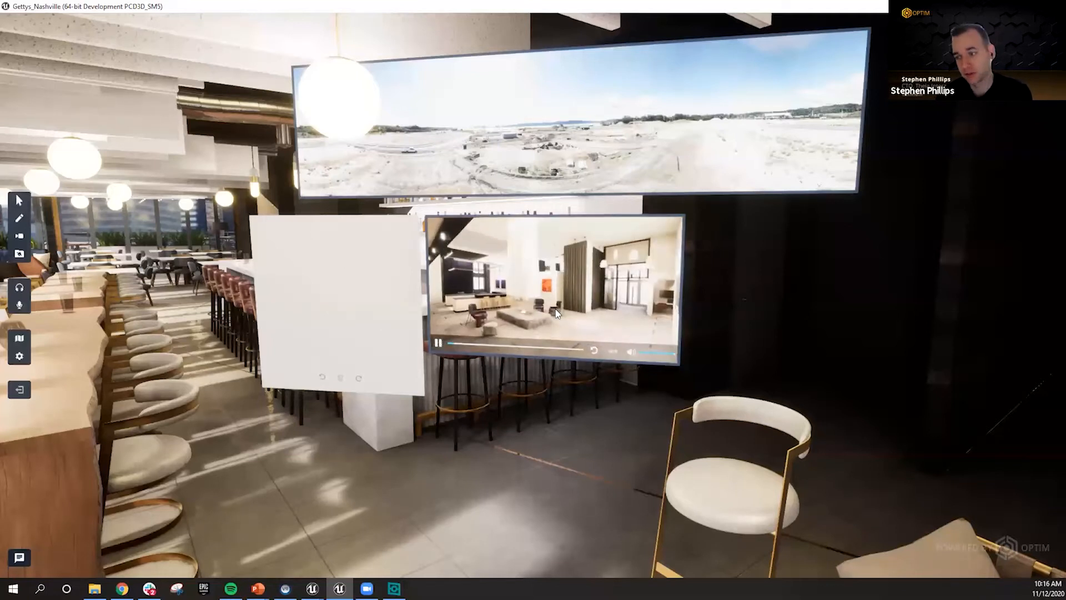
{"action": "left_click", "coordinate": [439, 344]}
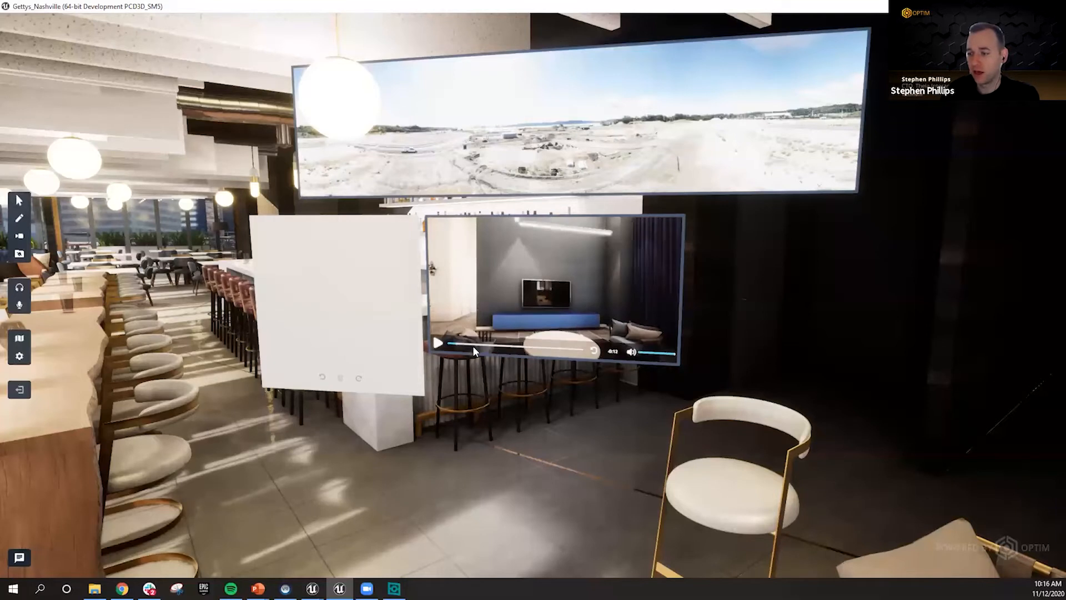
{"action": "left_click", "coordinate": [501, 348]}
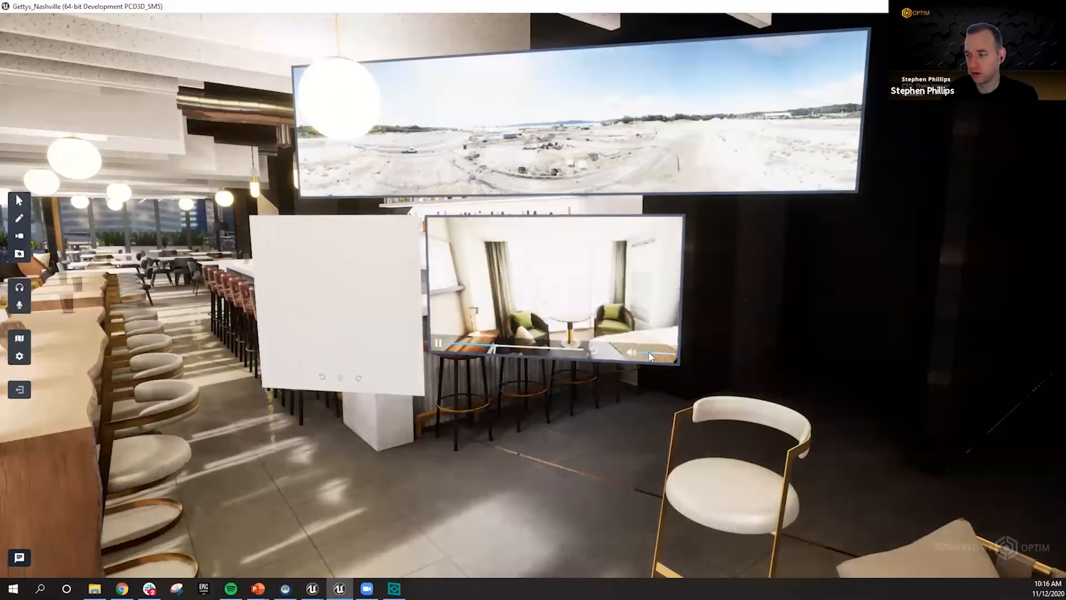
{"action": "left_click", "coordinate": [439, 346]}
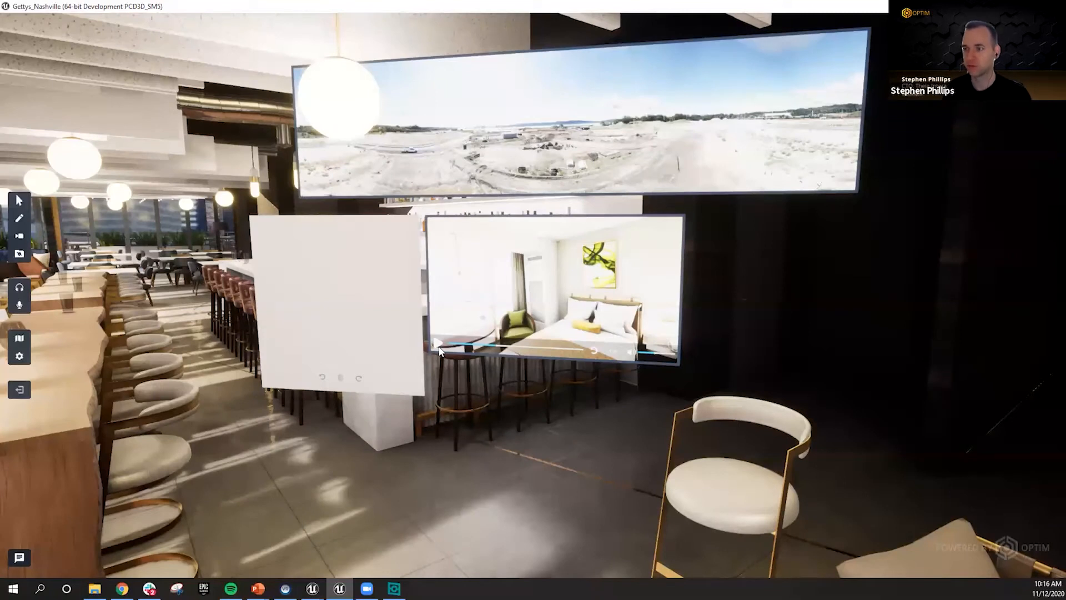
- Draw two thin orange strokes on the whiteboard with brush radius 50 and opacity 100
{"action": "right_click_drag", "start_coordinate": [499, 254], "coordinate": [538, 294]}
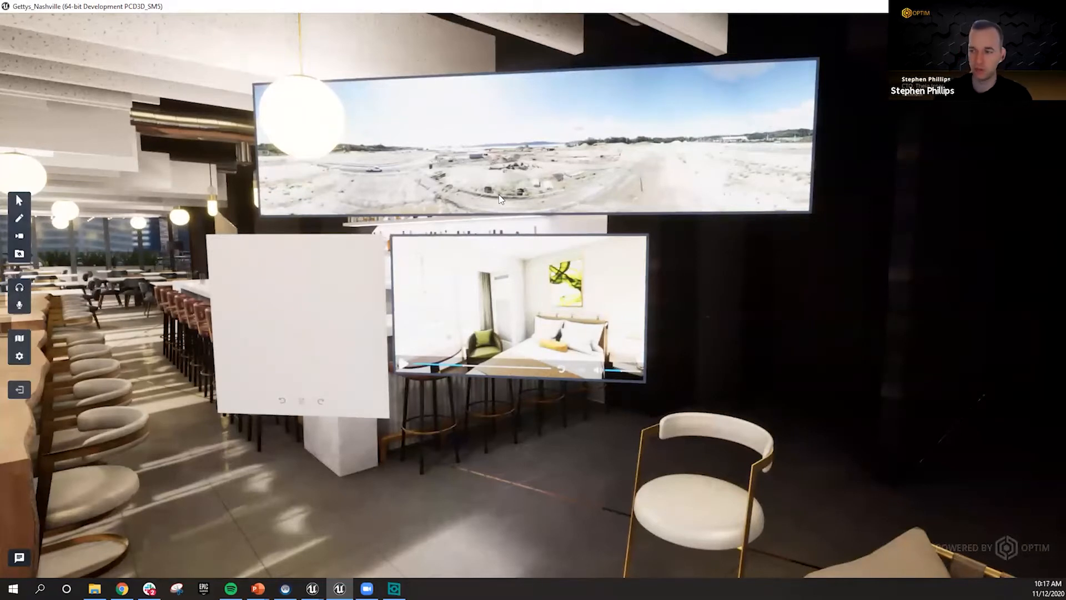
{"action": "left_click", "coordinate": [20, 218]}
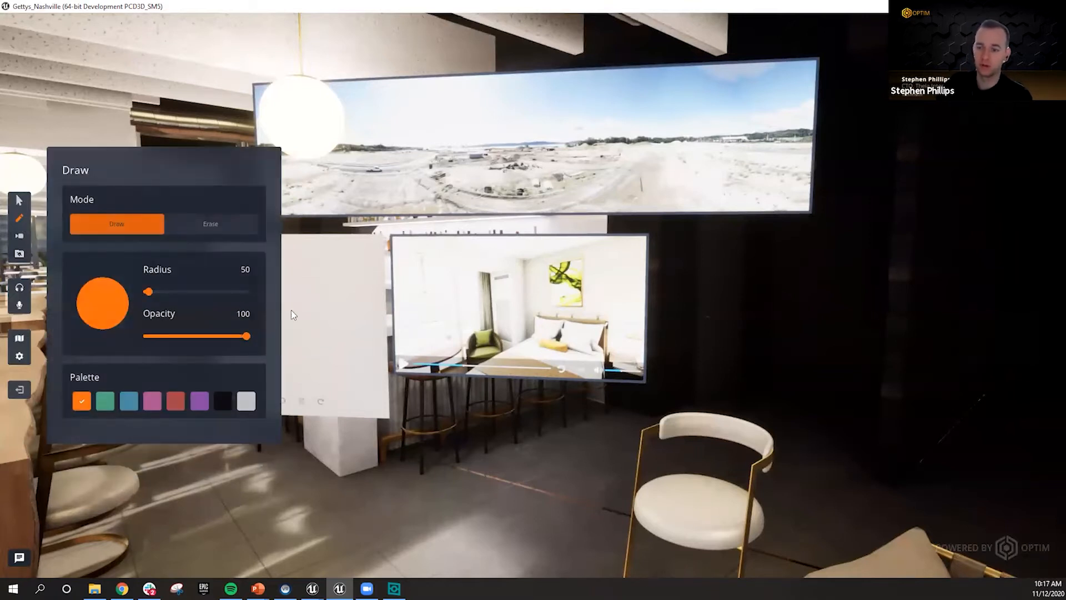
{"action": "key", "text": "a"}
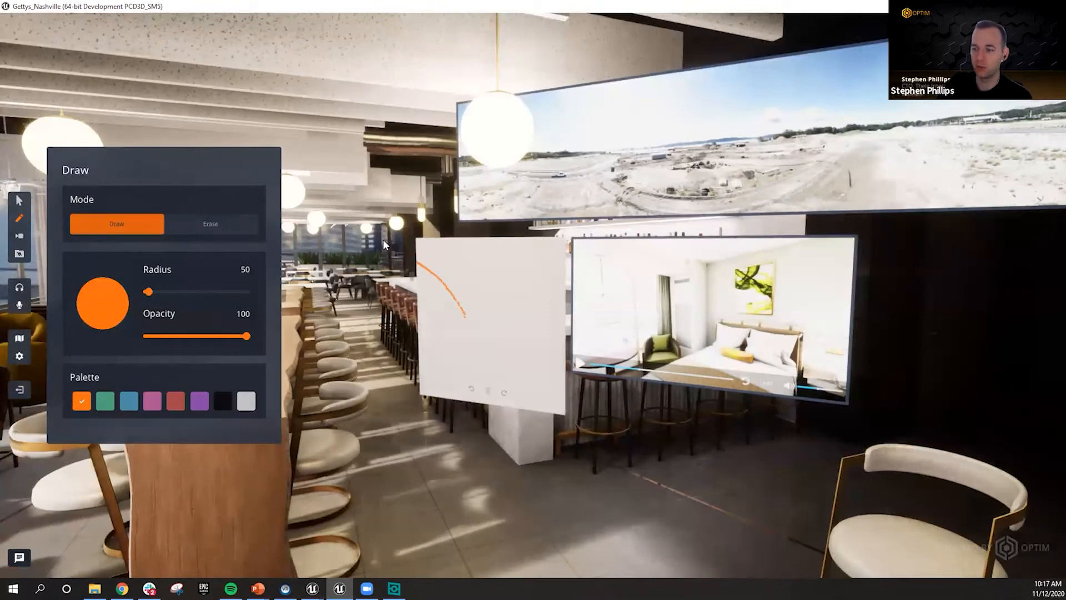
{"action": "left_click_drag", "start_coordinate": [445, 269], "coordinate": [460, 236]}
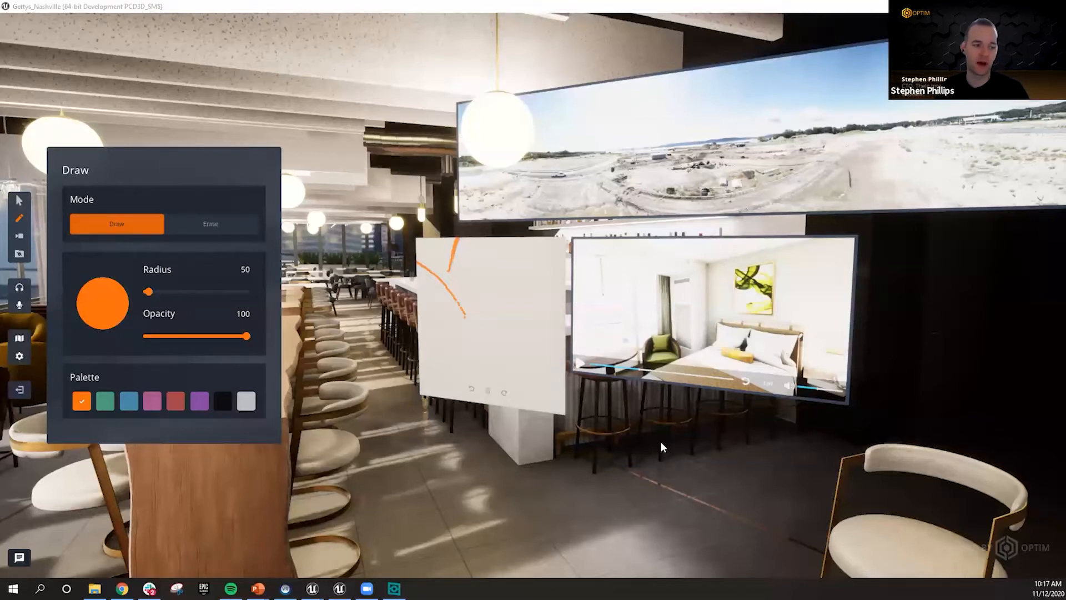
- Switch to the Unreal Editor, open the Optim template's App Settings blueprint and minimize the Optim window
{"action": "key", "text": "alt+Tab"}
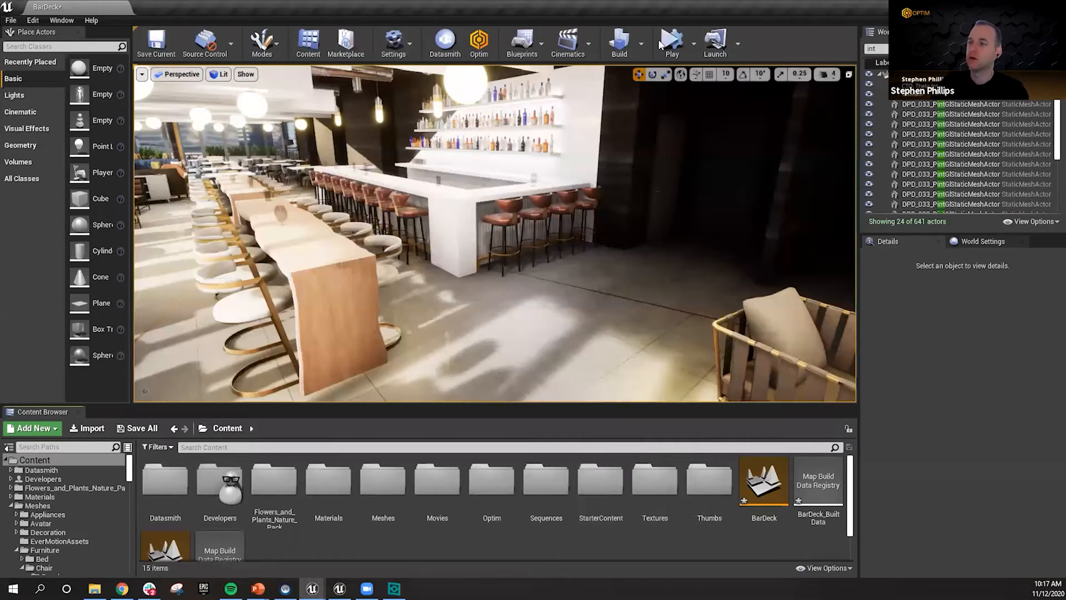
{"action": "left_click", "coordinate": [483, 50]}
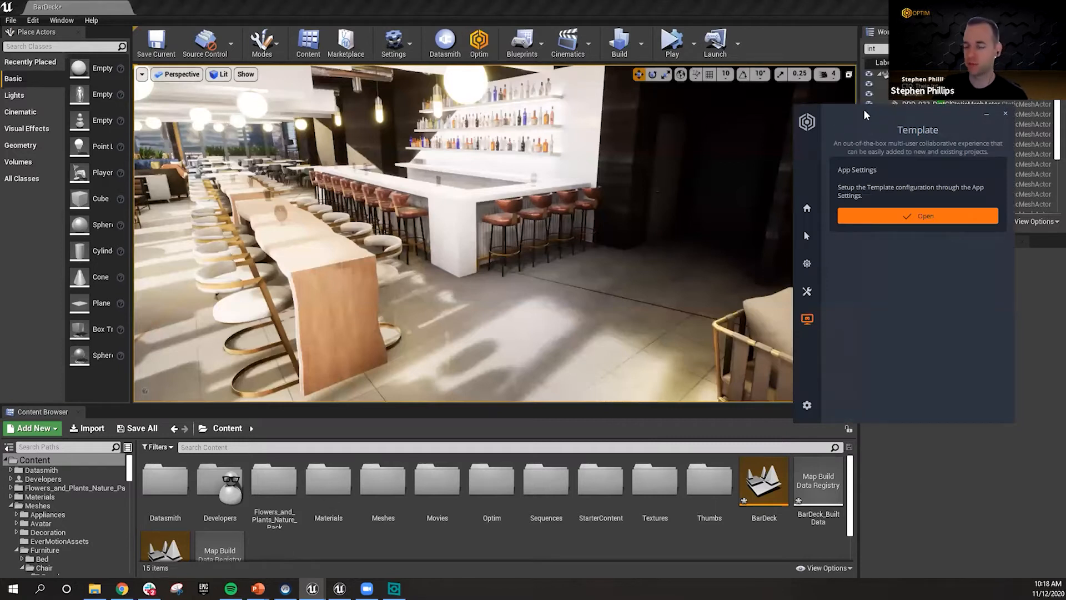
{"action": "left_click_drag", "start_coordinate": [859, 113], "coordinate": [722, 91]}
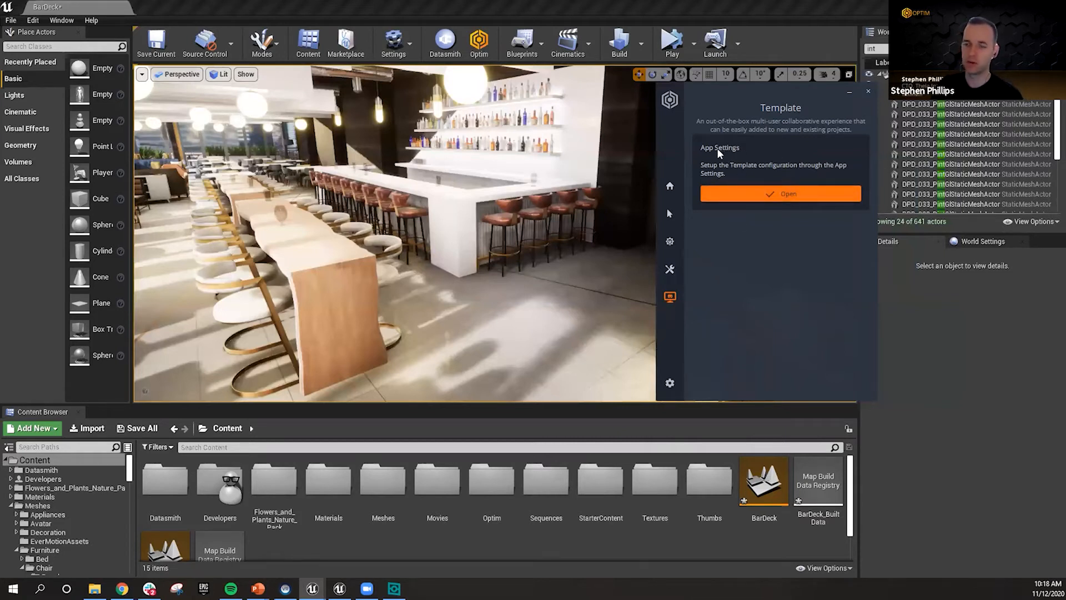
{"action": "left_click", "coordinate": [785, 197]}
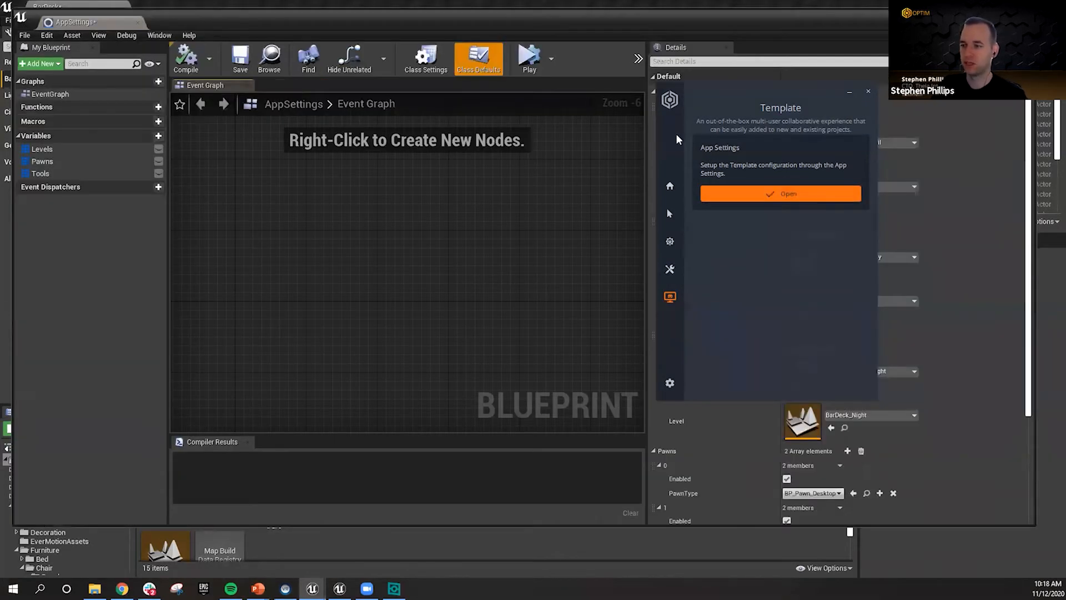
{"action": "left_click", "coordinate": [848, 92]}
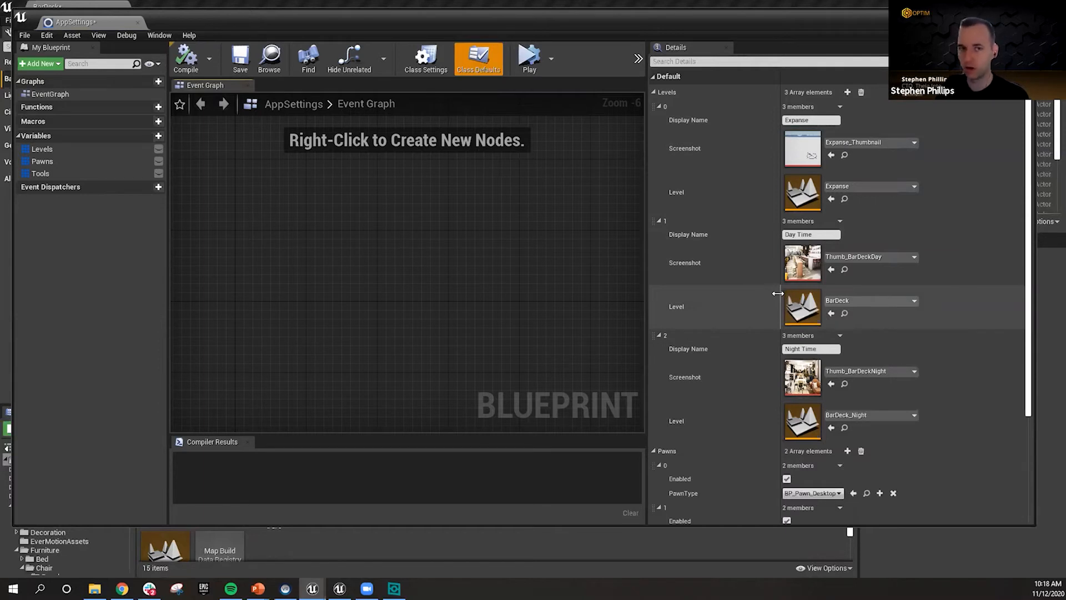
- Review the Levels, Pawns and Tools arrays in the app settings, including the Draw tool's entry and the Expanse level's display name
{"action": "scroll", "coordinate": [778, 293], "scroll_direction": "down", "scroll_amount": 3}
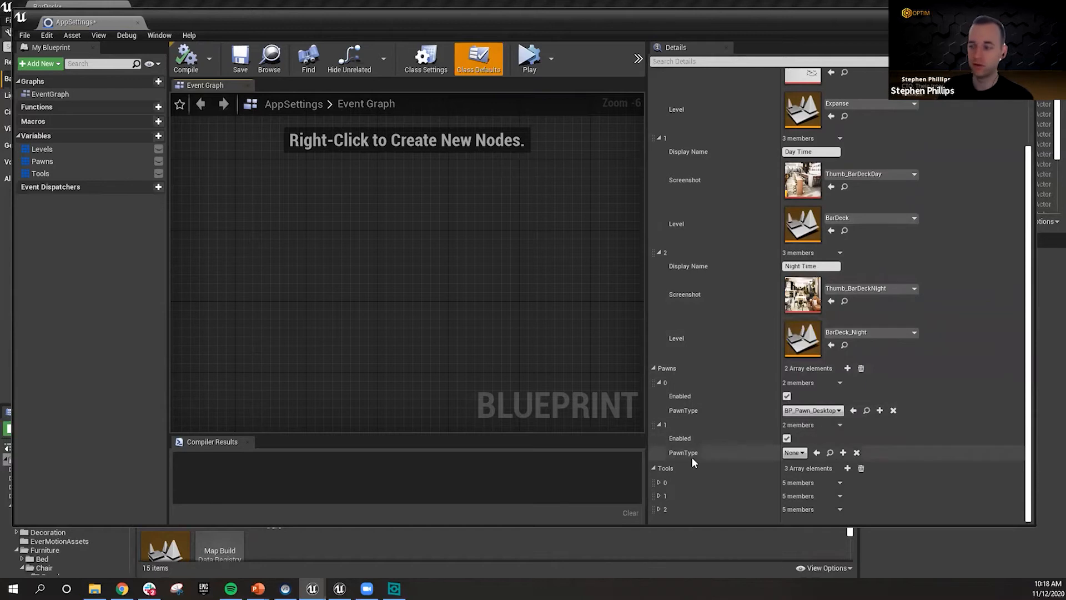
{"action": "left_click", "coordinate": [658, 482]}
{"action": "scroll", "coordinate": [664, 469], "scroll_direction": "down", "scroll_amount": 3}
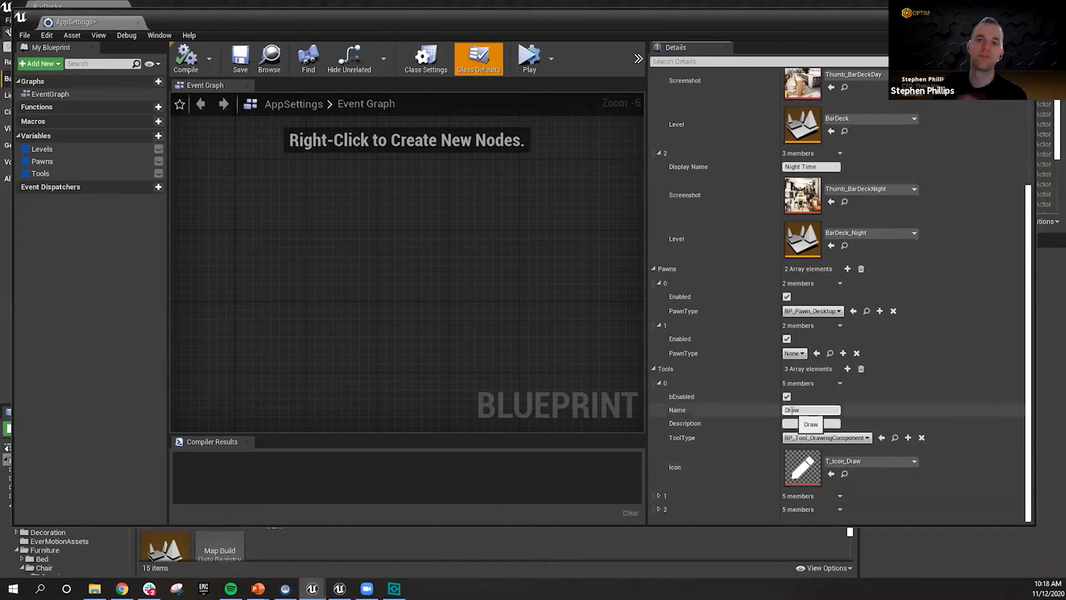
{"action": "left_click", "coordinate": [654, 369]}
{"action": "scroll", "coordinate": [805, 178], "scroll_direction": "up", "scroll_amount": 2}
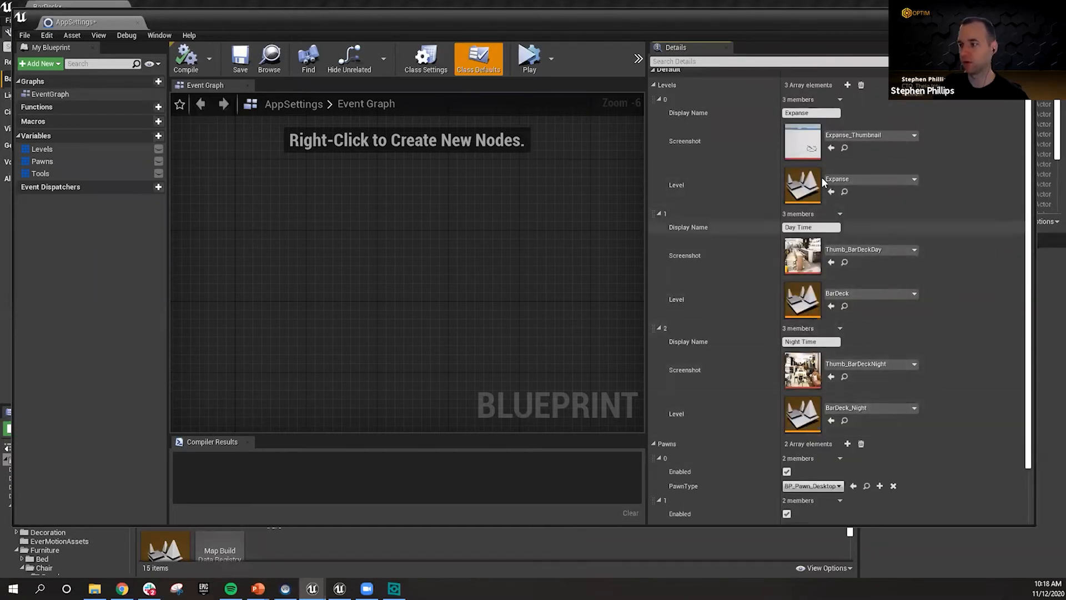
{"action": "scroll", "coordinate": [788, 250], "scroll_direction": "up", "scroll_amount": 1}
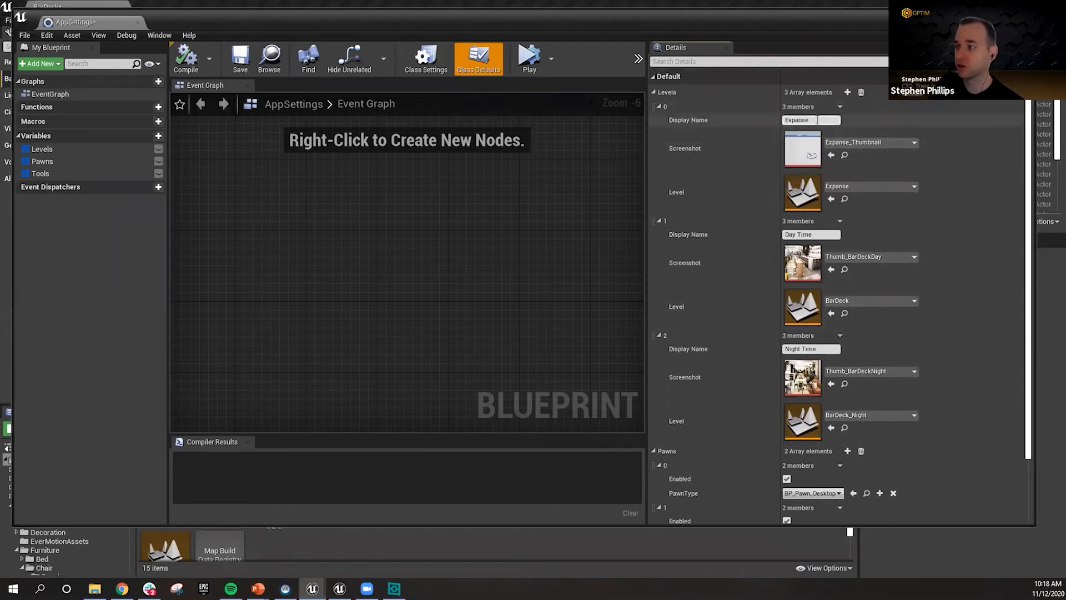
{"action": "left_click_drag", "start_coordinate": [791, 120], "coordinate": [782, 120]}
{"action": "left_click", "coordinate": [796, 120]}
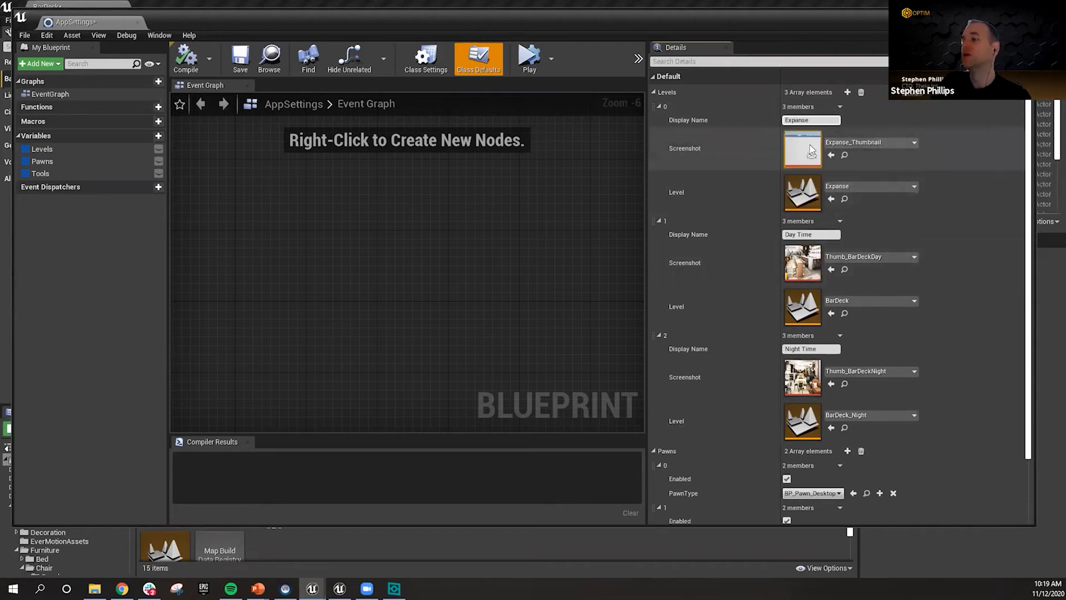
- Delete the Day Time and Night Time entries from the Levels array
{"action": "left_click", "coordinate": [840, 220]}
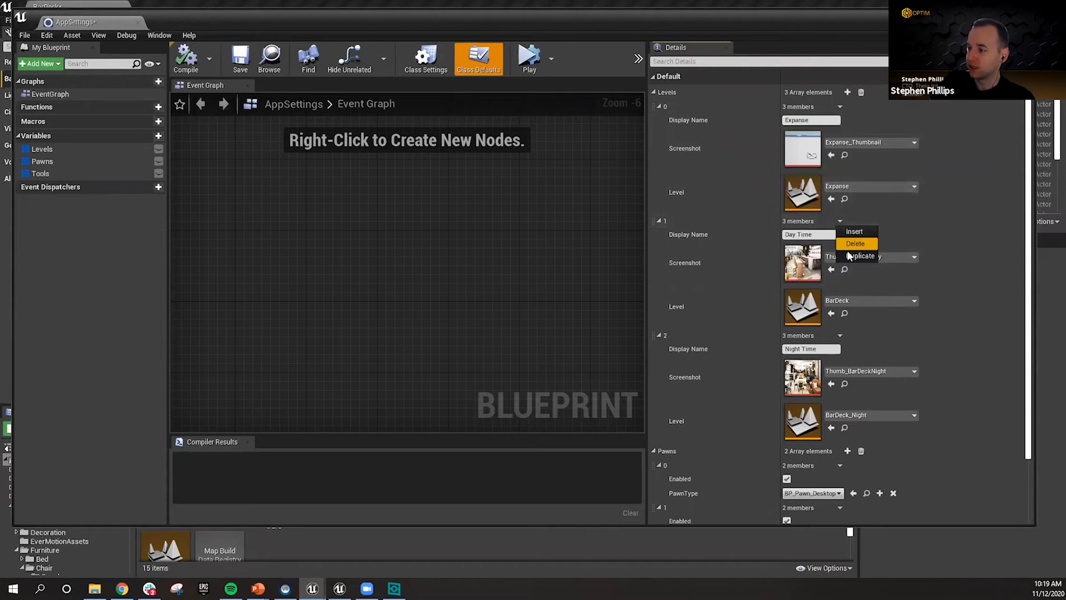
{"action": "left_click", "coordinate": [850, 247]}
{"action": "left_click", "coordinate": [839, 221]}
{"action": "left_click", "coordinate": [849, 241]}
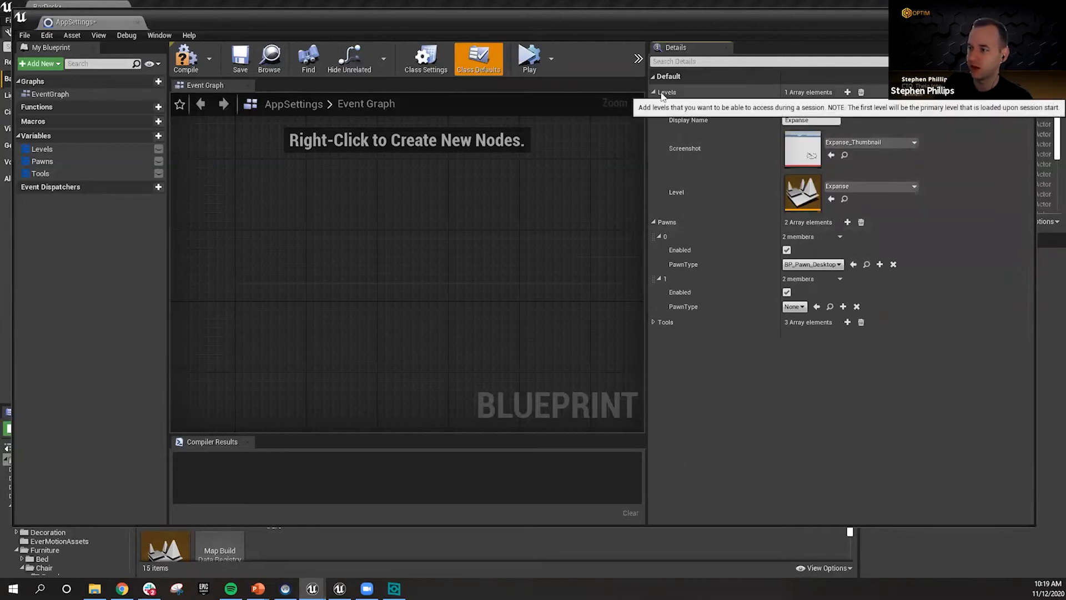
- Add a new empty entry to the Levels array after Expanse and expand its members
{"action": "mouse_move", "coordinate": [668, 96]}
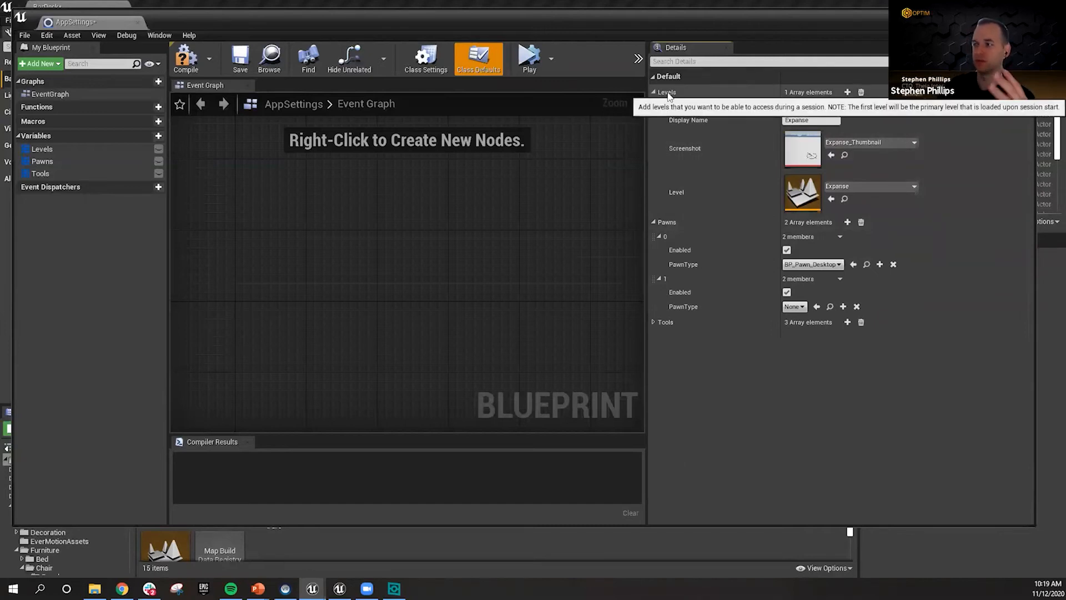
{"action": "mouse_move", "coordinate": [786, 94]}
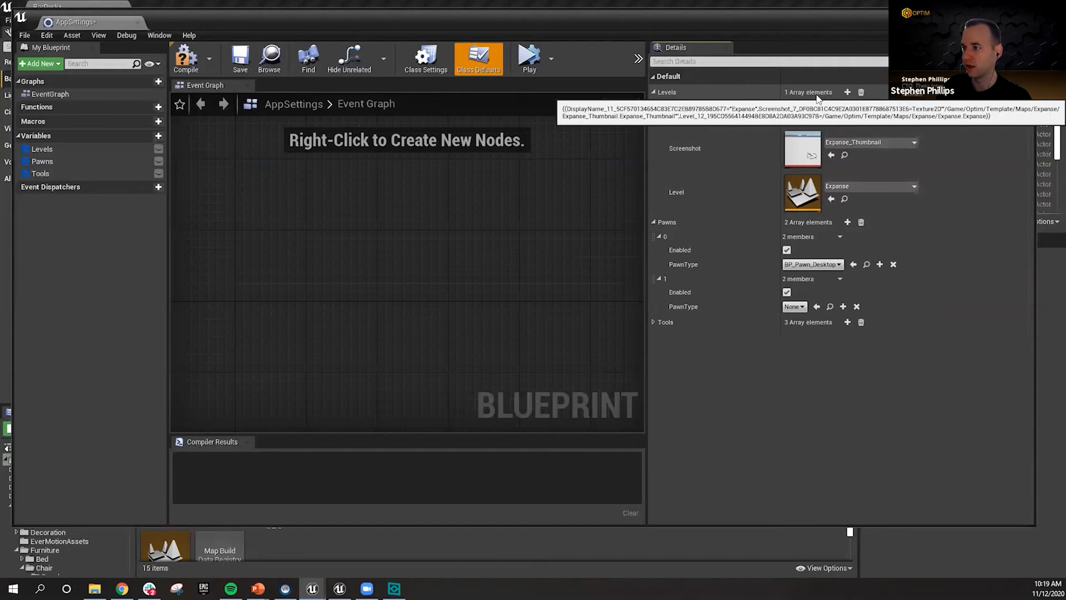
{"action": "left_click", "coordinate": [847, 92]}
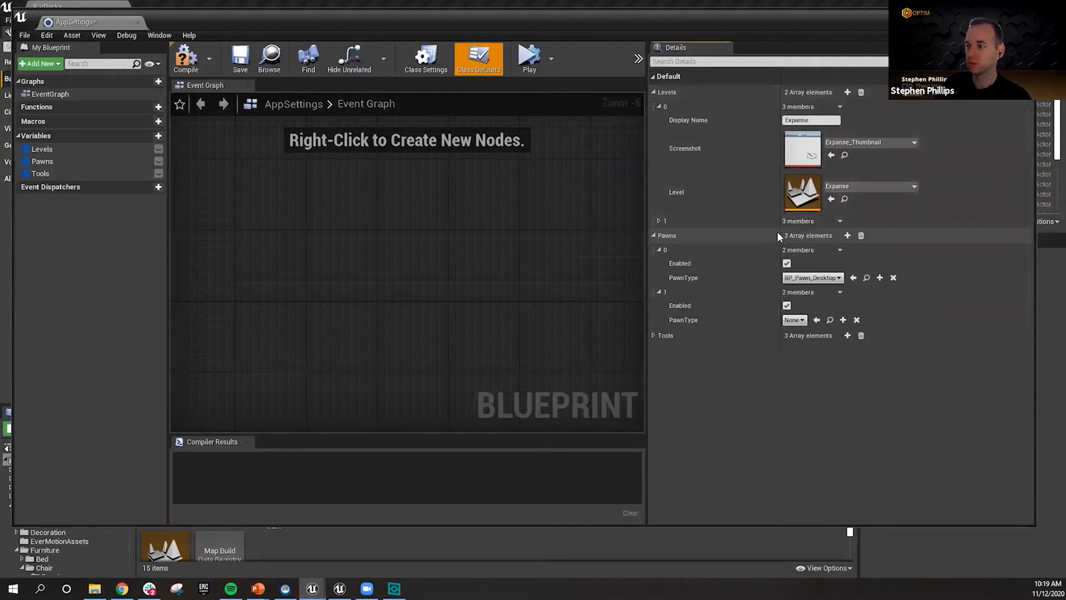
{"action": "left_click", "coordinate": [660, 221]}
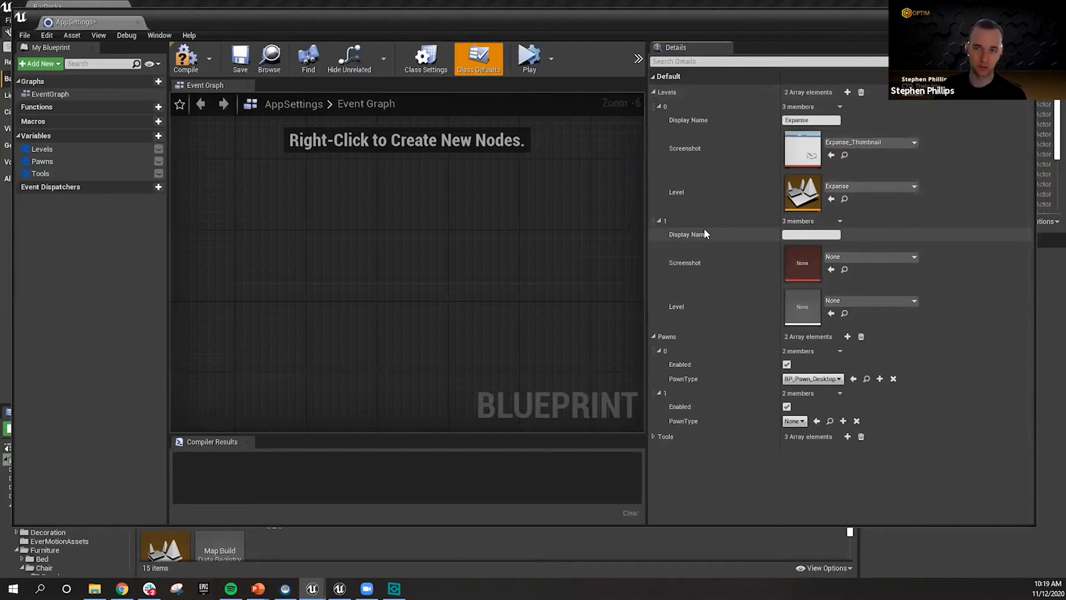
- Name the new Levels entry "Bar Daytime" and assign the Thumb_BarDeckDay texture as its screenshot
{"action": "left_click", "coordinate": [811, 233]}
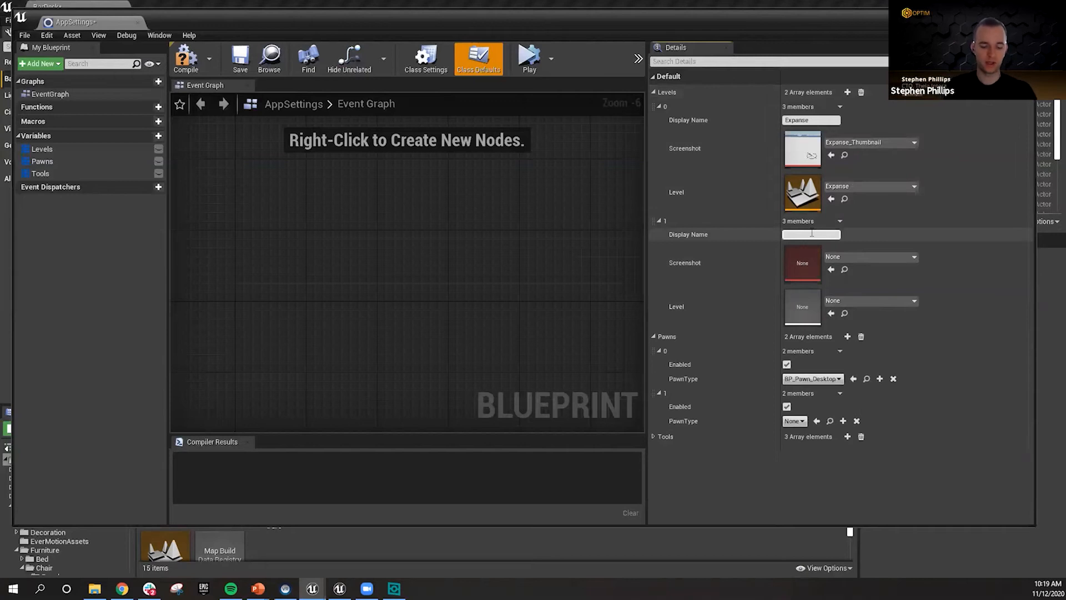
{"action": "type", "text": "Bar Daytime"}
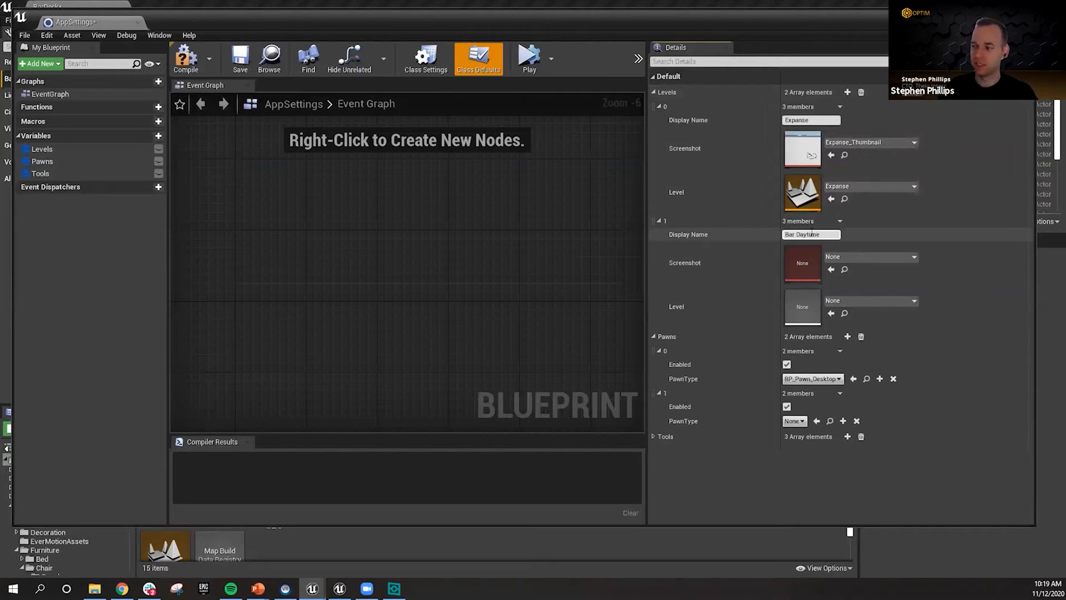
{"action": "left_click", "coordinate": [860, 258]}
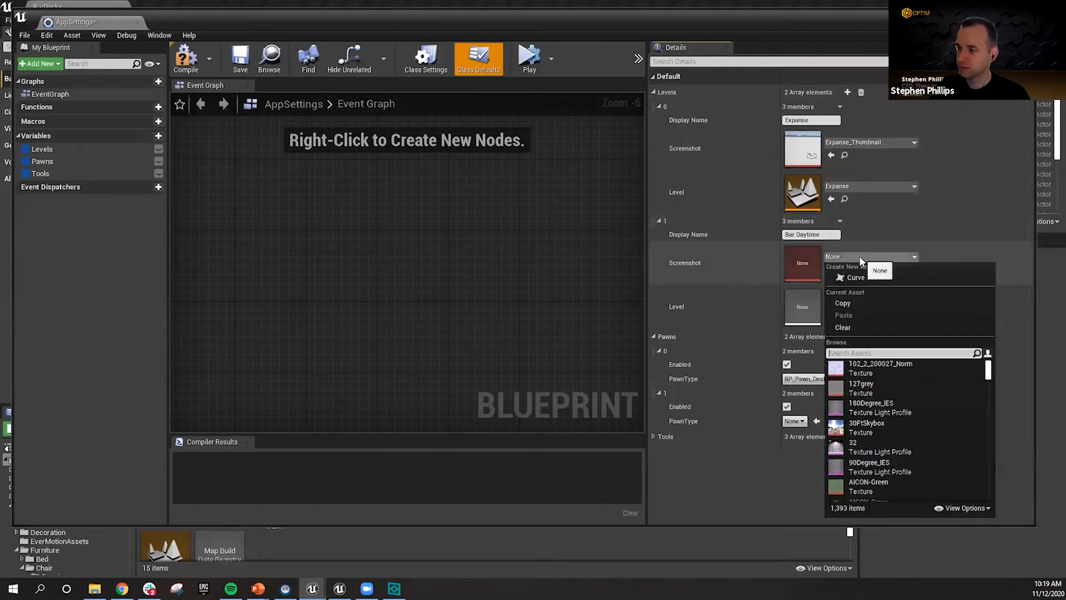
{"action": "type", "text": "day"}
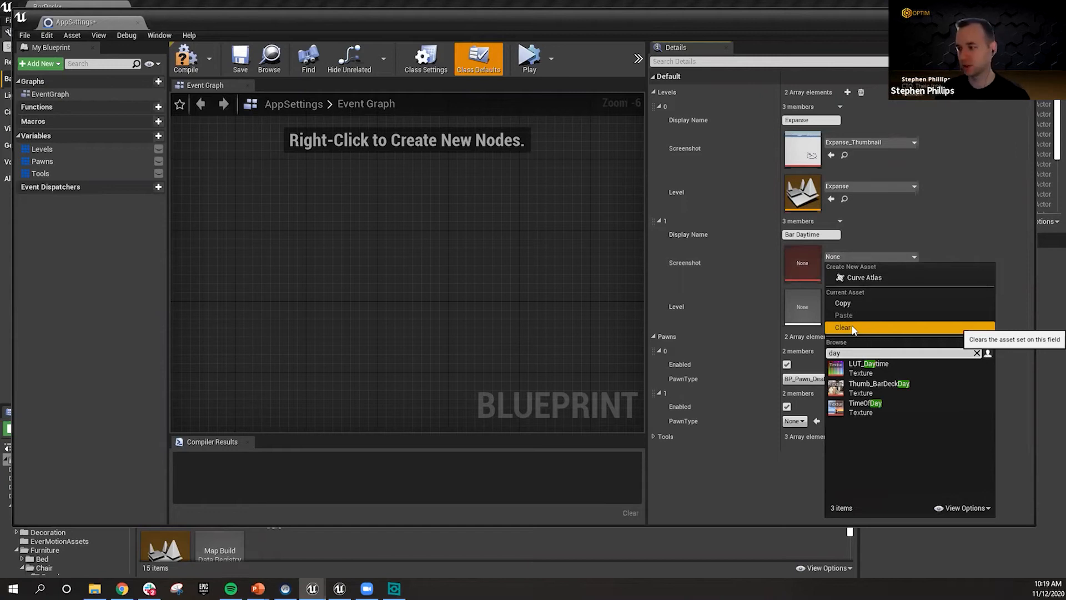
{"action": "left_click", "coordinate": [883, 388]}
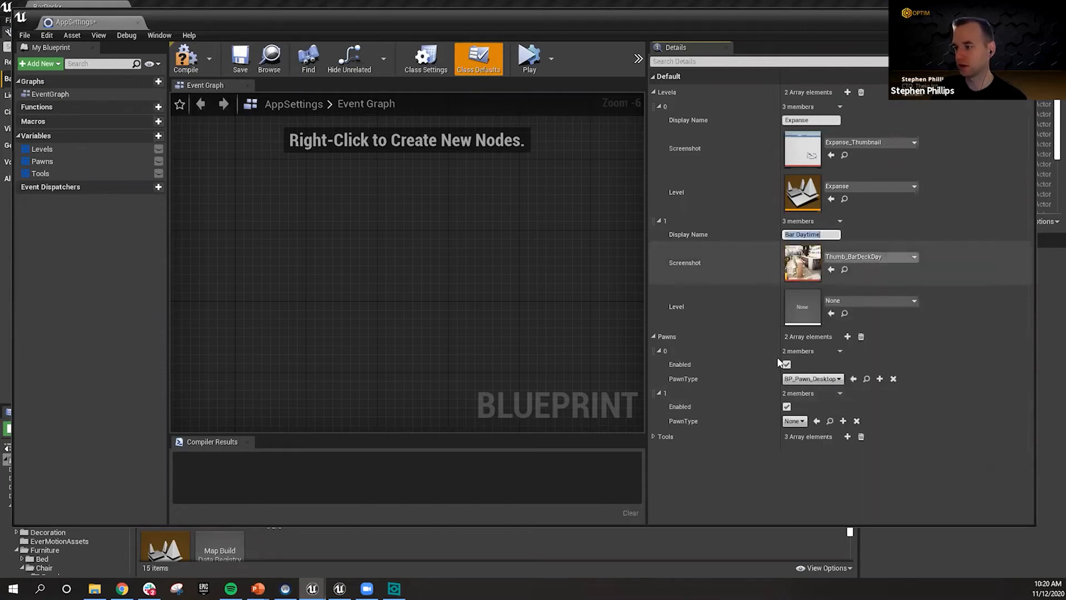
- Assign the BarDeck level to the Bar Daytime entry, then compile and close the App Settings blueprint
{"action": "left_click", "coordinate": [845, 301]}
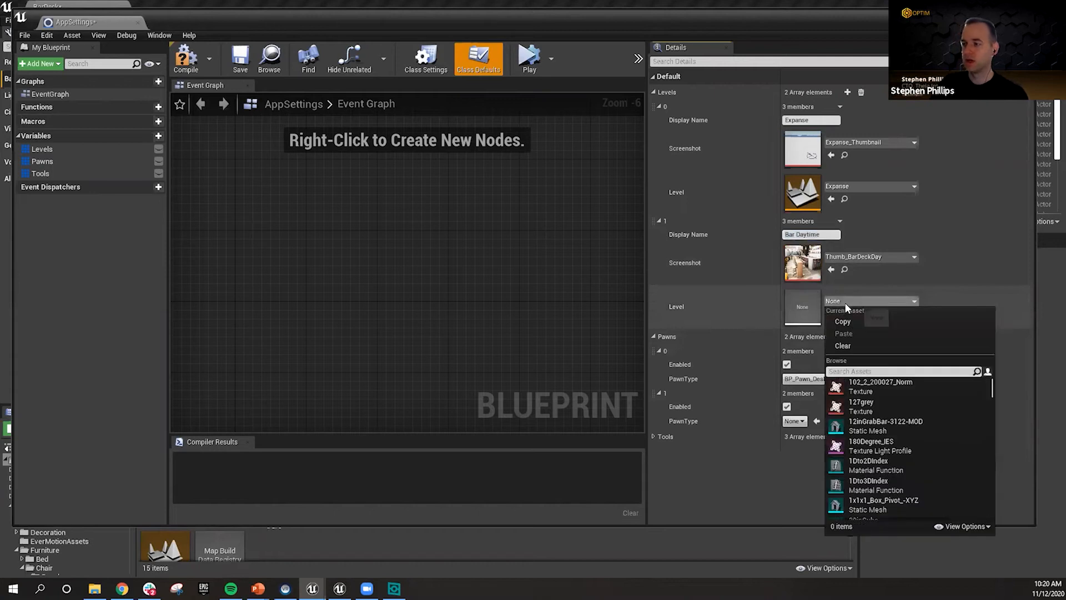
{"action": "type", "text": "barde"}
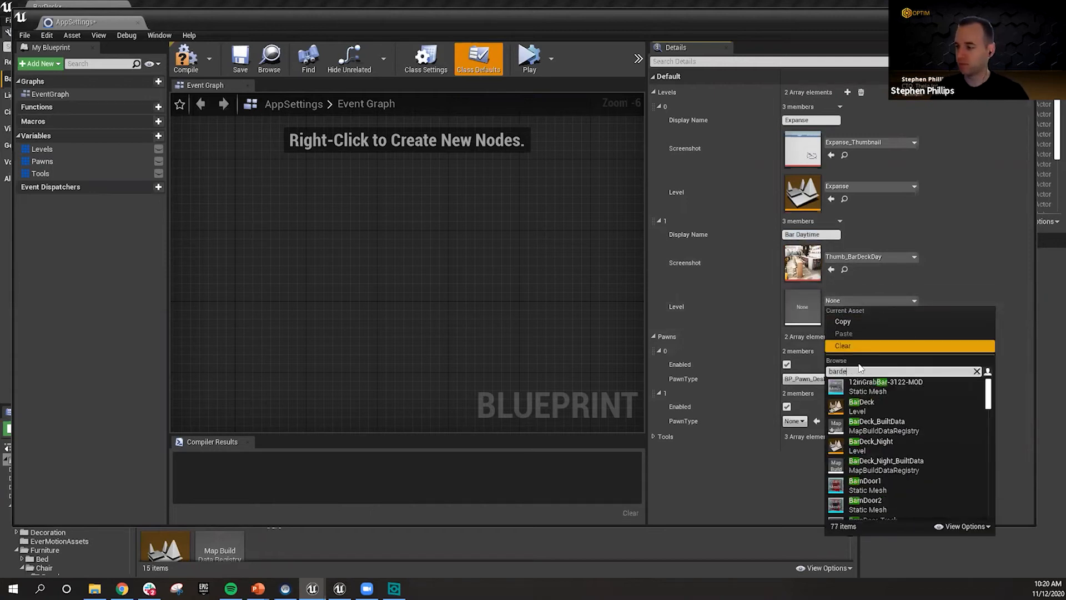
{"action": "left_click", "coordinate": [878, 385]}
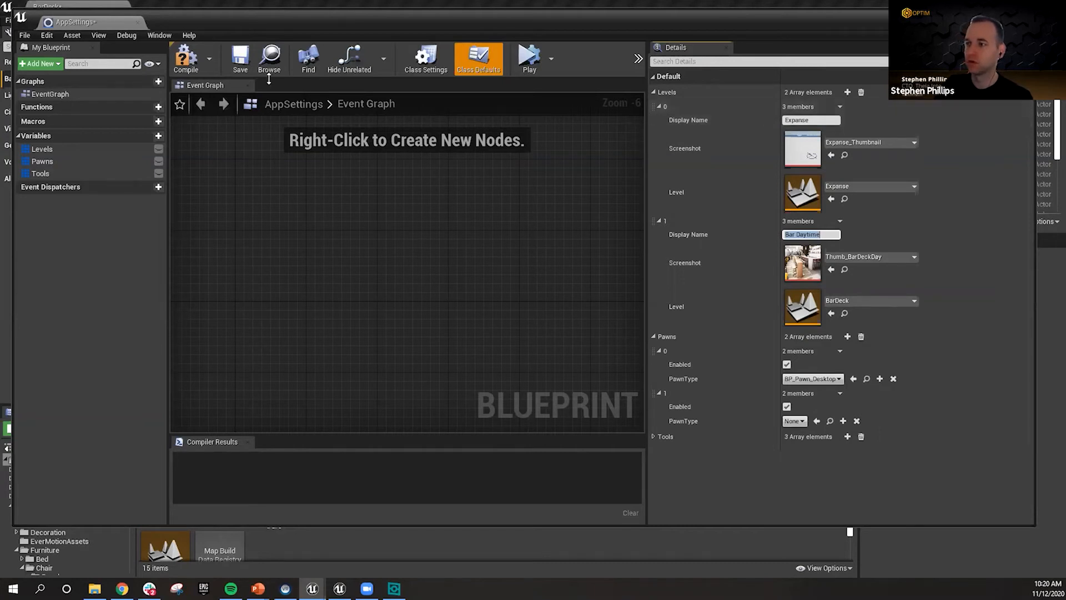
{"action": "left_click", "coordinate": [191, 63]}
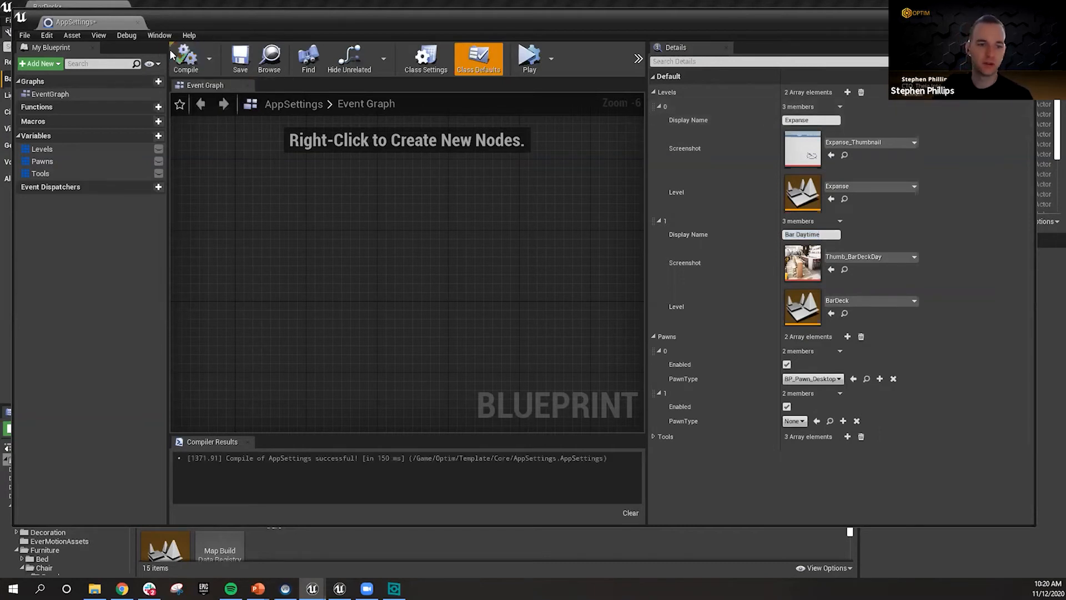
{"action": "left_click", "coordinate": [137, 23]}
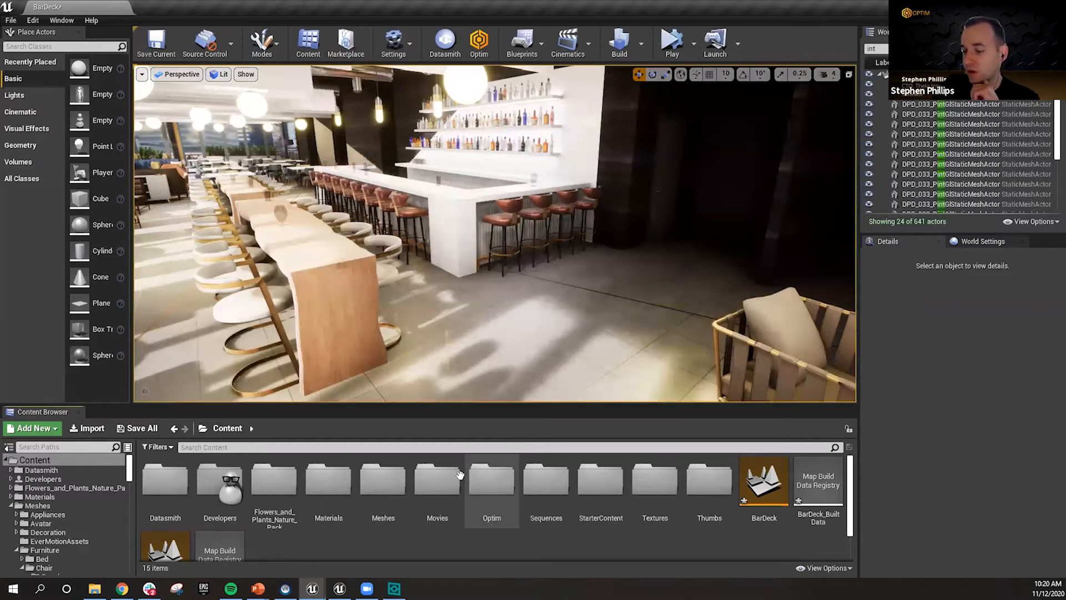
- Browse the project content to the Optim template's Tools/MediaDisplay folder
{"action": "left_click", "coordinate": [494, 490]}
{"action": "double_click", "coordinate": [494, 490]}
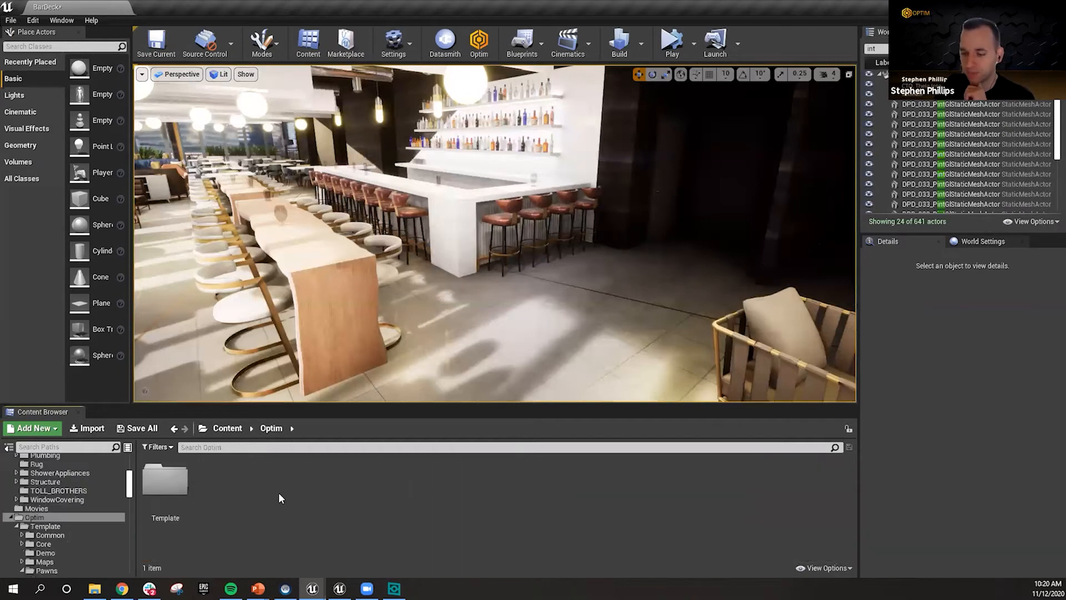
{"action": "double_click", "coordinate": [167, 481]}
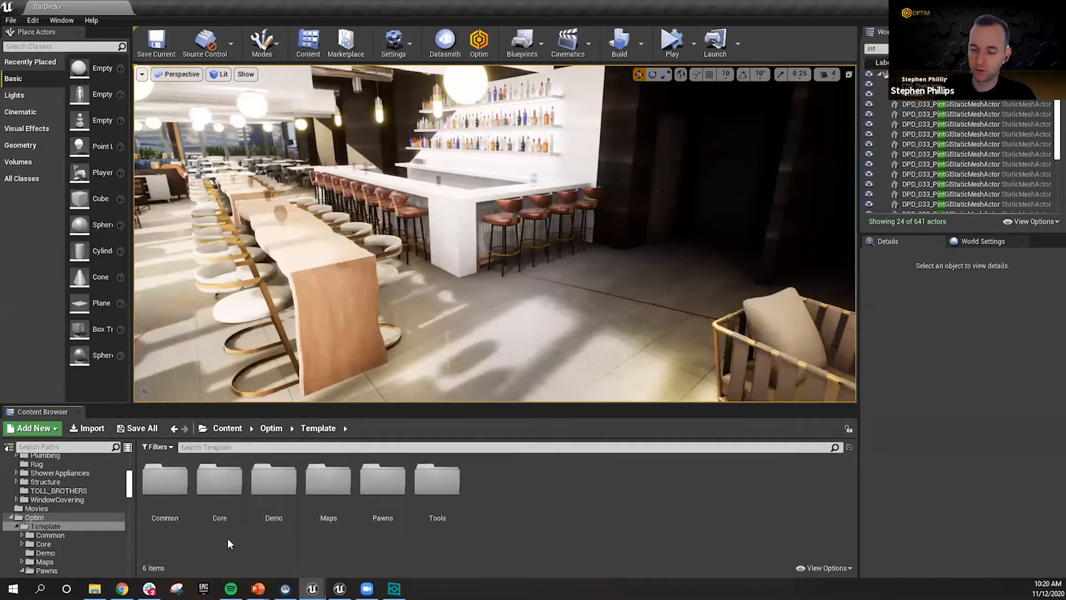
{"action": "left_click", "coordinate": [170, 500]}
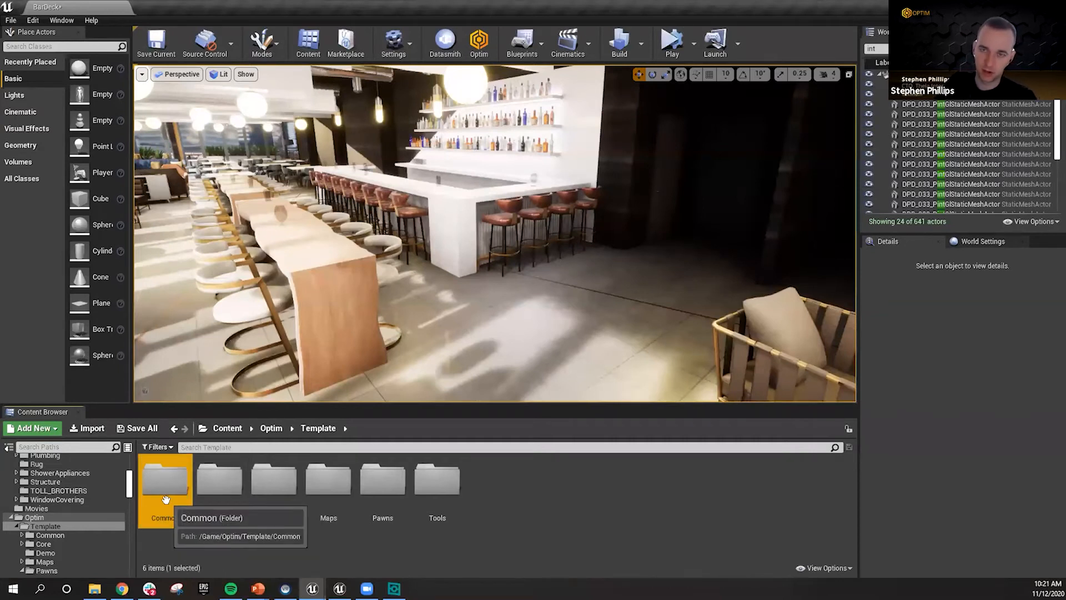
{"action": "double_click", "coordinate": [449, 488]}
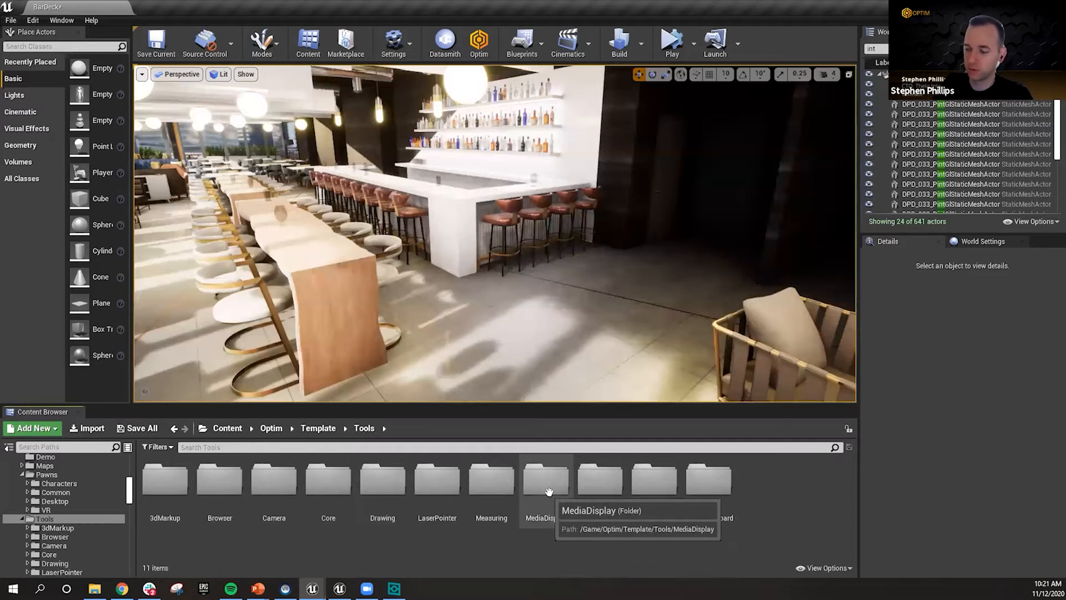
{"action": "double_click", "coordinate": [555, 521]}
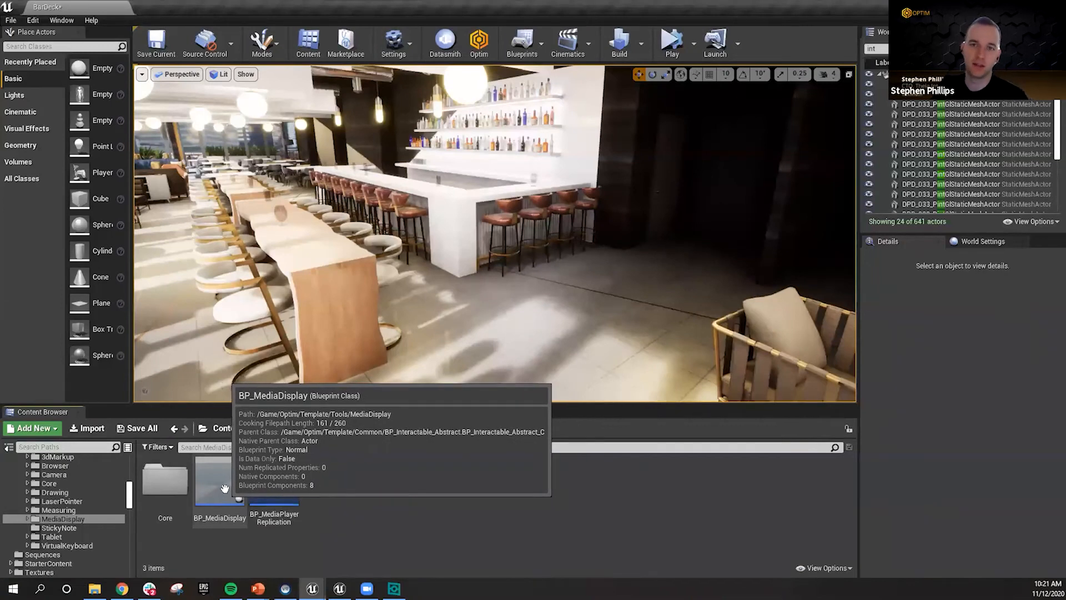
- Place a BP_MediaDisplay actor on the floor near the bar and raise it to about counter height
{"action": "left_click_drag", "start_coordinate": [224, 491], "coordinate": [494, 313]}
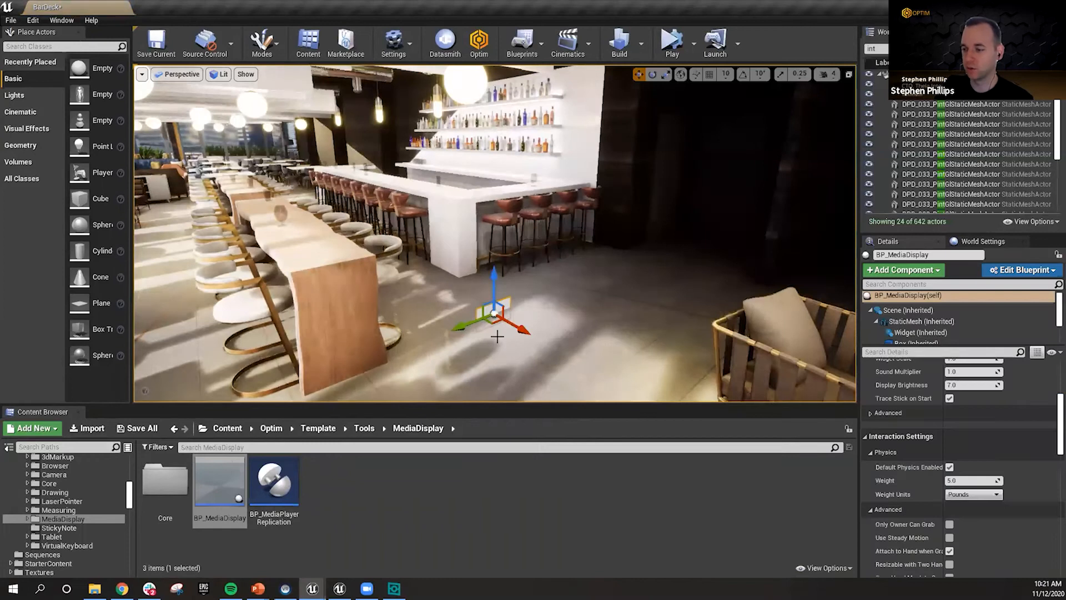
{"action": "left_click_drag", "start_coordinate": [495, 270], "coordinate": [493, 132]}
{"action": "mouse_move", "coordinate": [537, 233]}
{"action": "right_mouse_down"}
{"action": "mouse_move", "coordinate": [572, 225]}
{"action": "mouse_move", "coordinate": [580, 245]}
{"action": "mouse_move", "coordinate": [551, 232]}
{"action": "right_mouse_up"}
{"action": "key", "text": "w"}
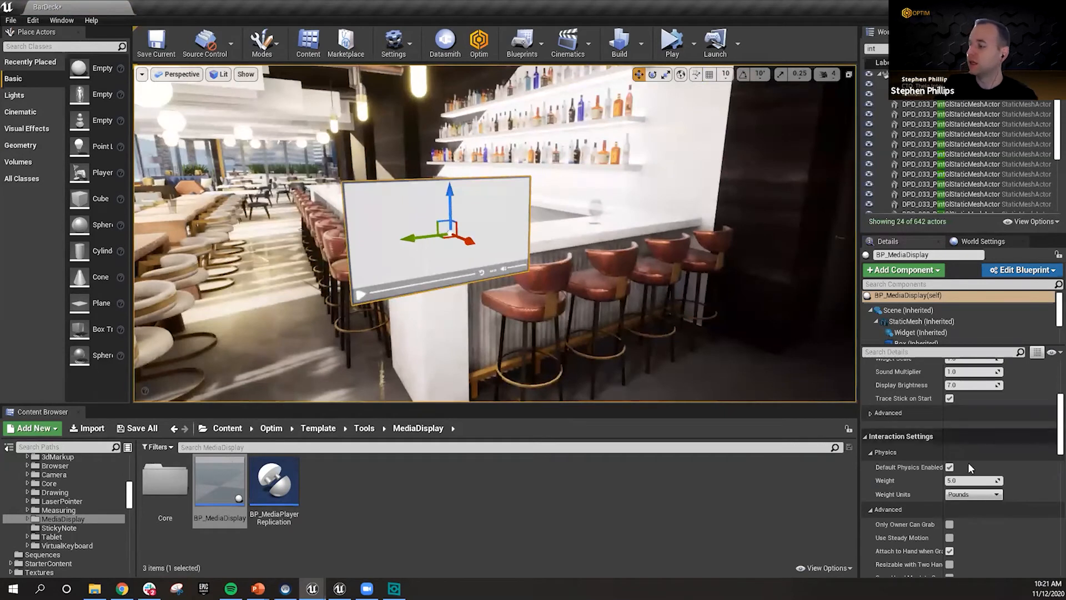
- Set the media display's MediaSourceType to Video and check which video sources are available
{"action": "scroll", "coordinate": [967, 462], "scroll_direction": "up", "scroll_amount": 10}
{"action": "scroll", "coordinate": [938, 469], "scroll_direction": "down", "scroll_amount": 3}
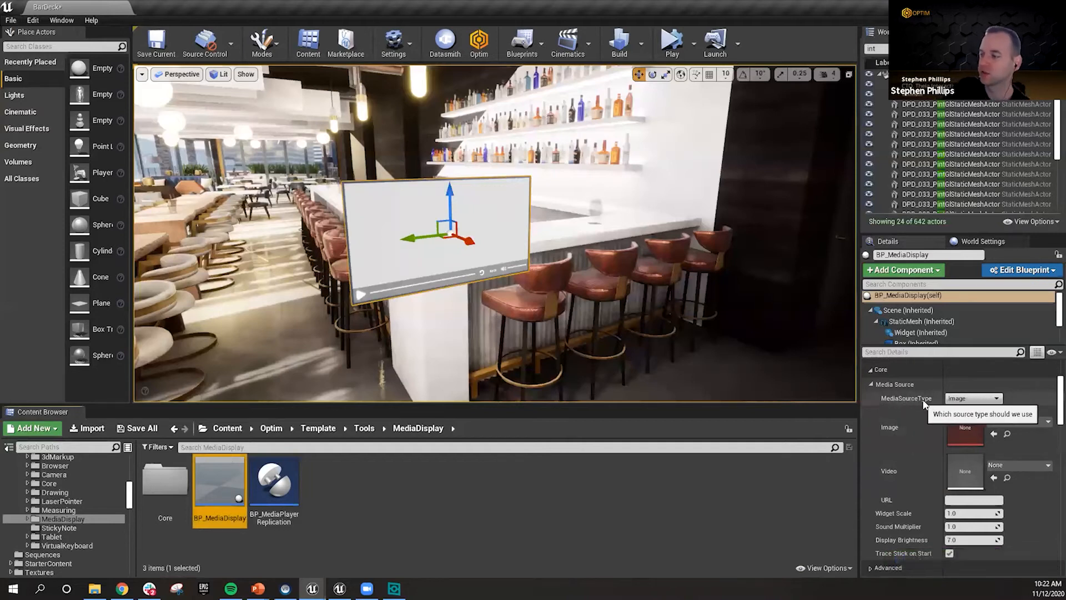
{"action": "left_click", "coordinate": [973, 398]}
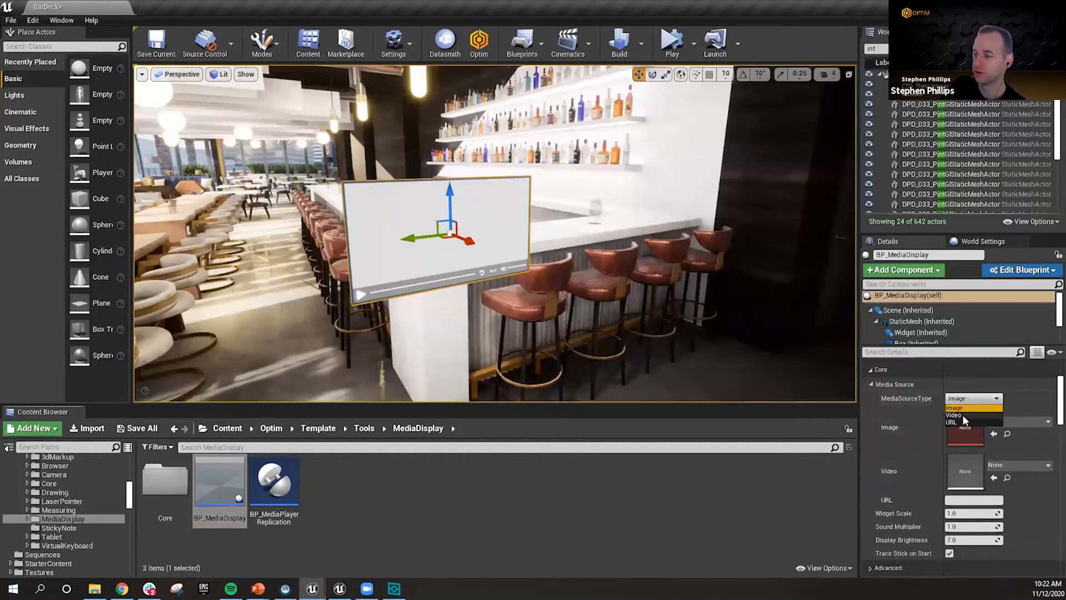
{"action": "left_click", "coordinate": [961, 415]}
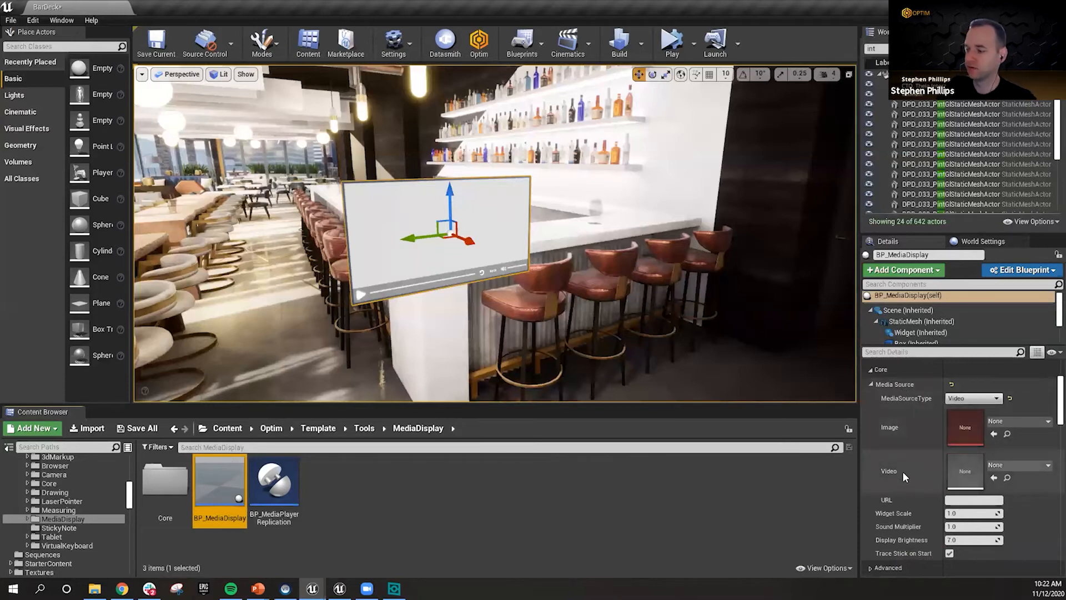
{"action": "left_click", "coordinate": [1013, 468]}
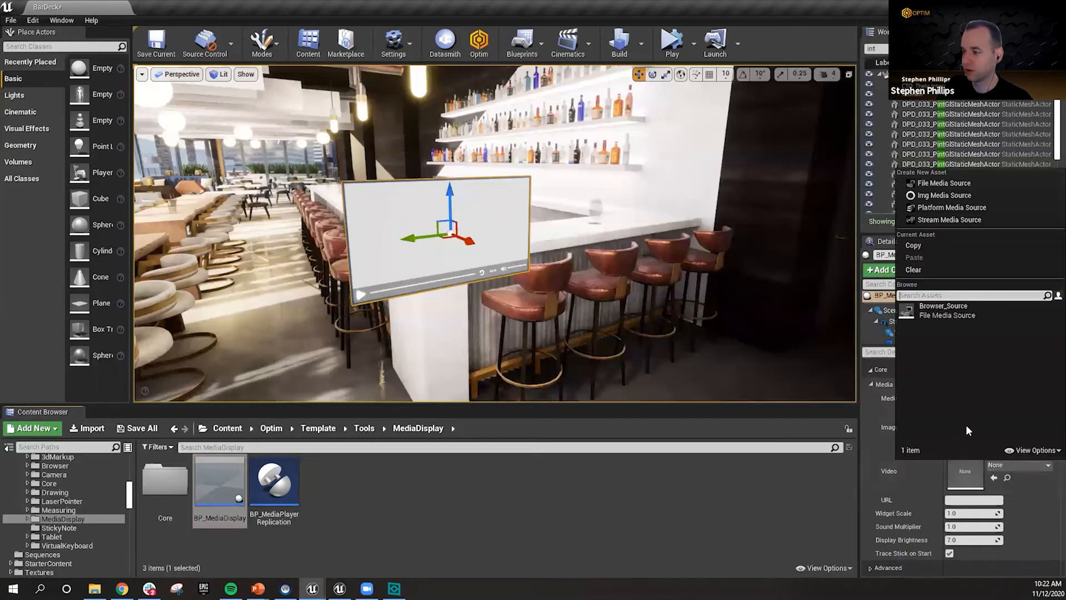
{"action": "left_click", "coordinate": [1009, 471]}
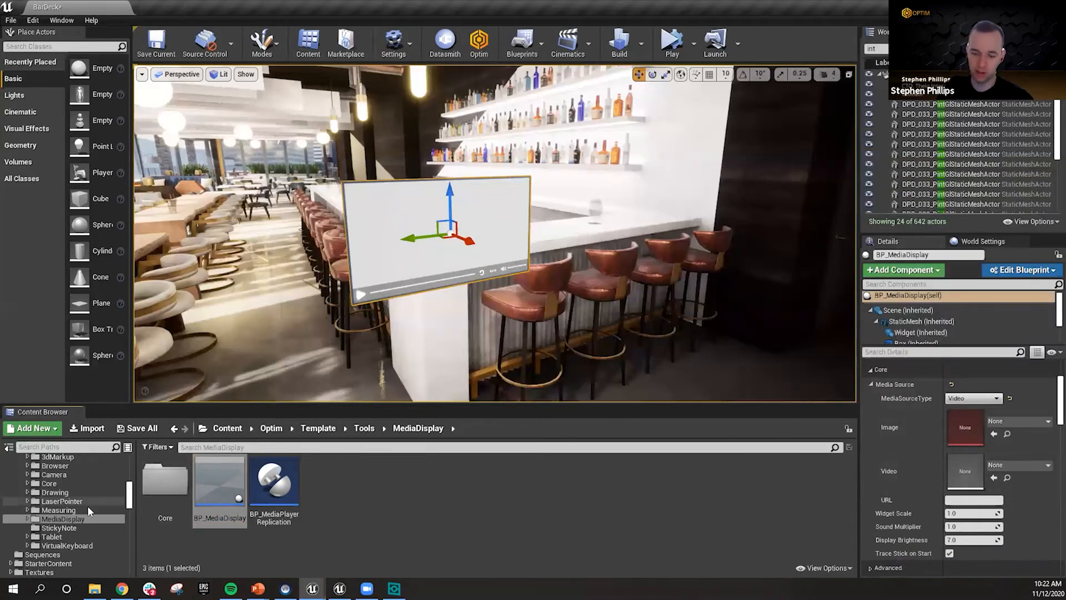
- Create a File Media Source asset with its default name in the project's Content/Movies folder
{"action": "scroll", "coordinate": [68, 536], "scroll_direction": "up", "scroll_amount": 6}
{"action": "scroll", "coordinate": [66, 539], "scroll_direction": "down", "scroll_amount": 2}
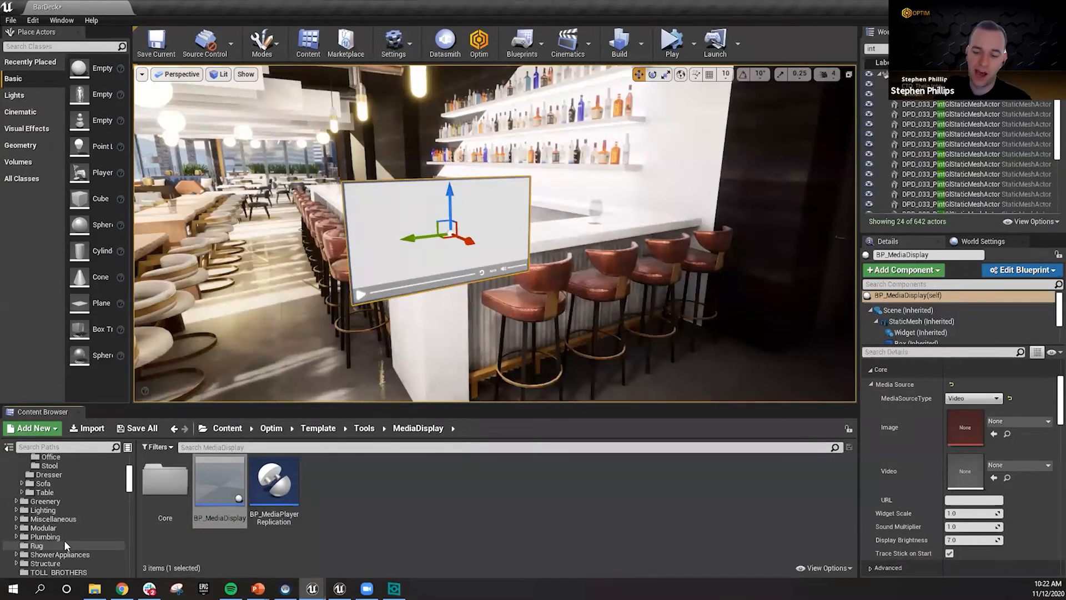
{"action": "scroll", "coordinate": [65, 539], "scroll_direction": "up", "scroll_amount": 4}
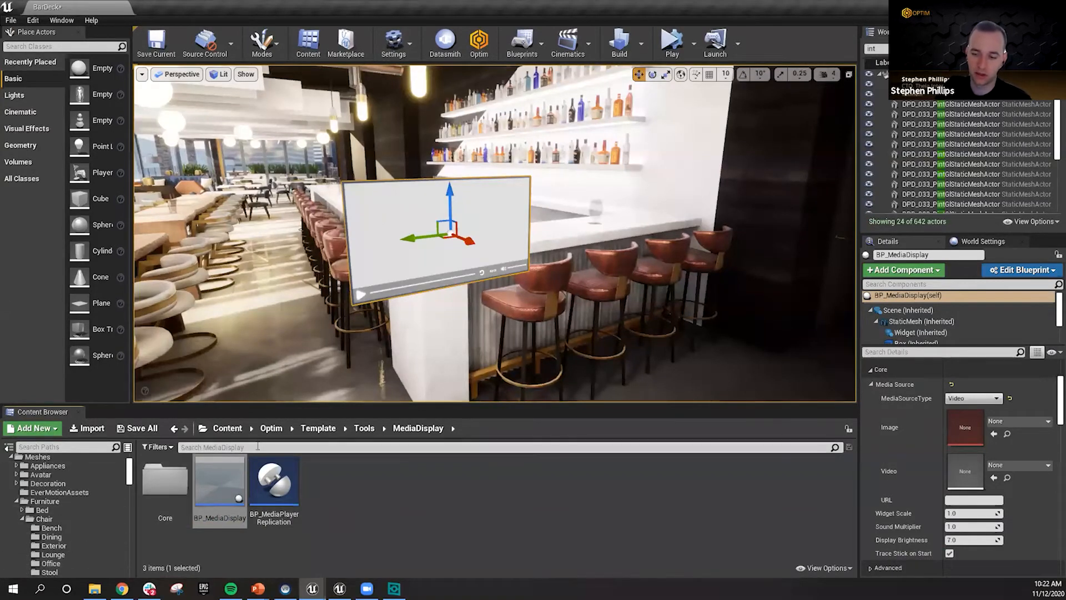
{"action": "scroll", "coordinate": [38, 460], "scroll_direction": "up", "scroll_amount": 2}
{"action": "left_click", "coordinate": [35, 459]}
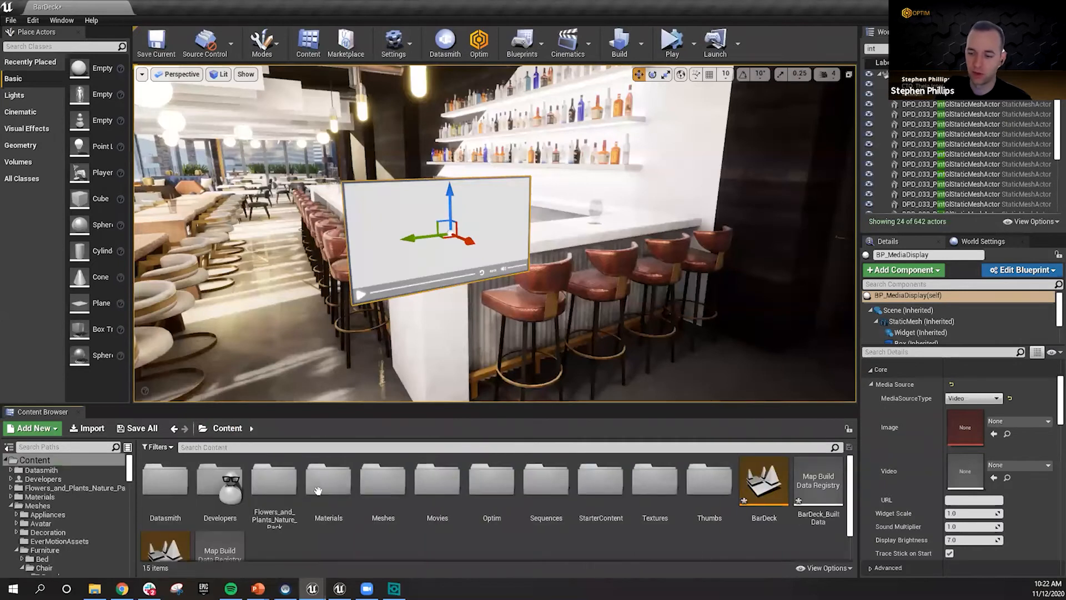
{"action": "double_click", "coordinate": [449, 519]}
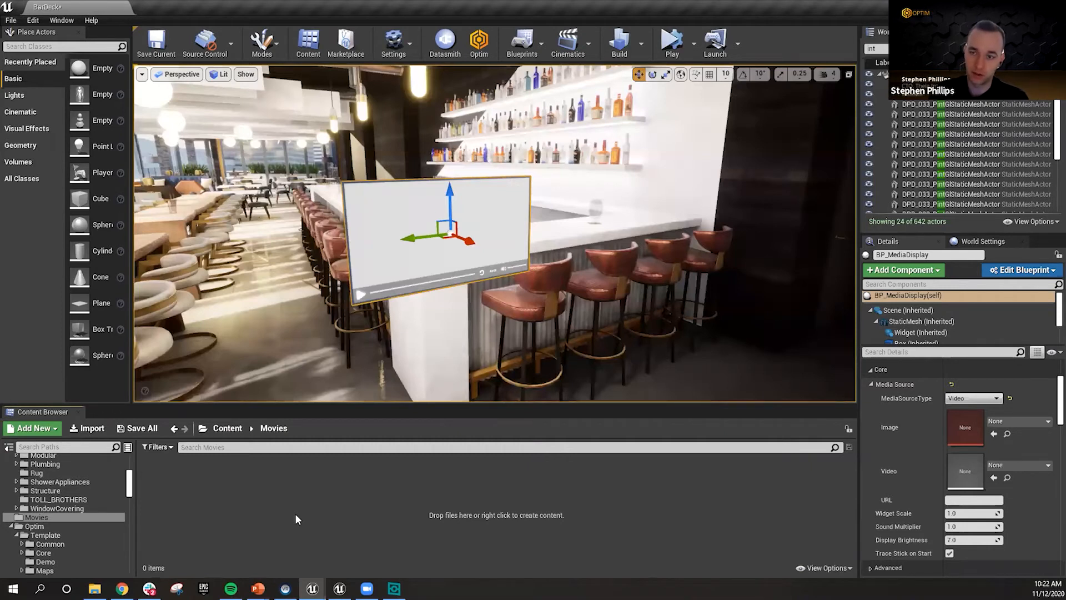
{"action": "right_click", "coordinate": [193, 476]}
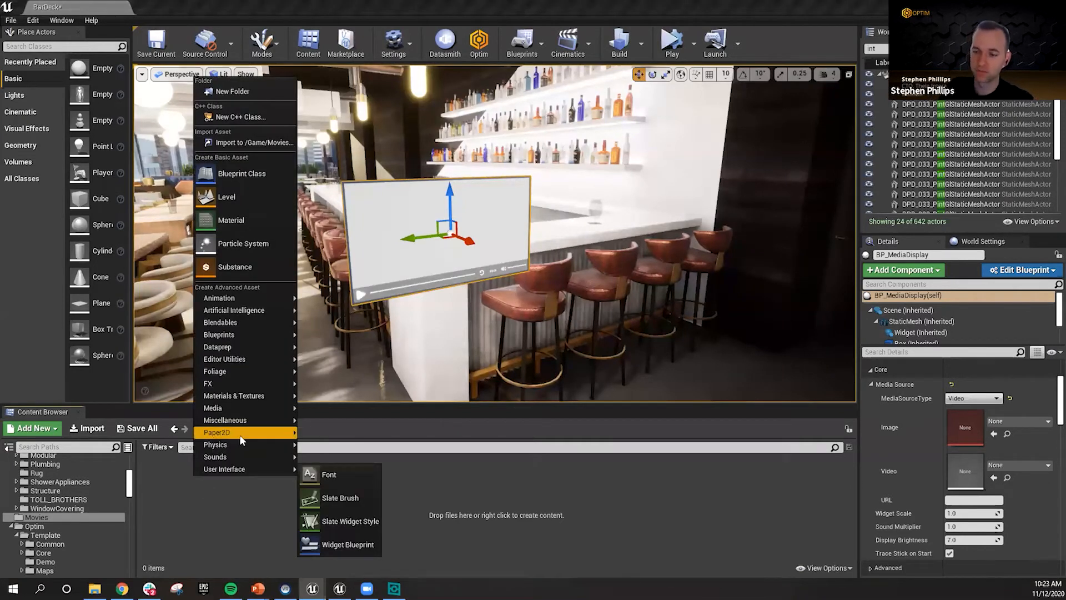
{"action": "mouse_move", "coordinate": [274, 408]}
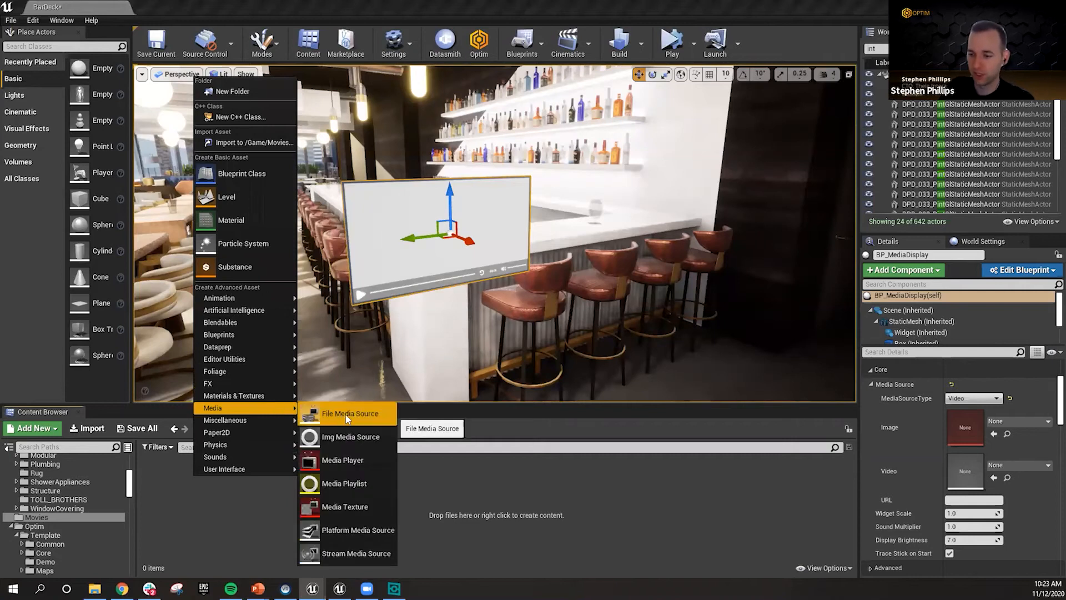
{"action": "left_click", "coordinate": [364, 420]}
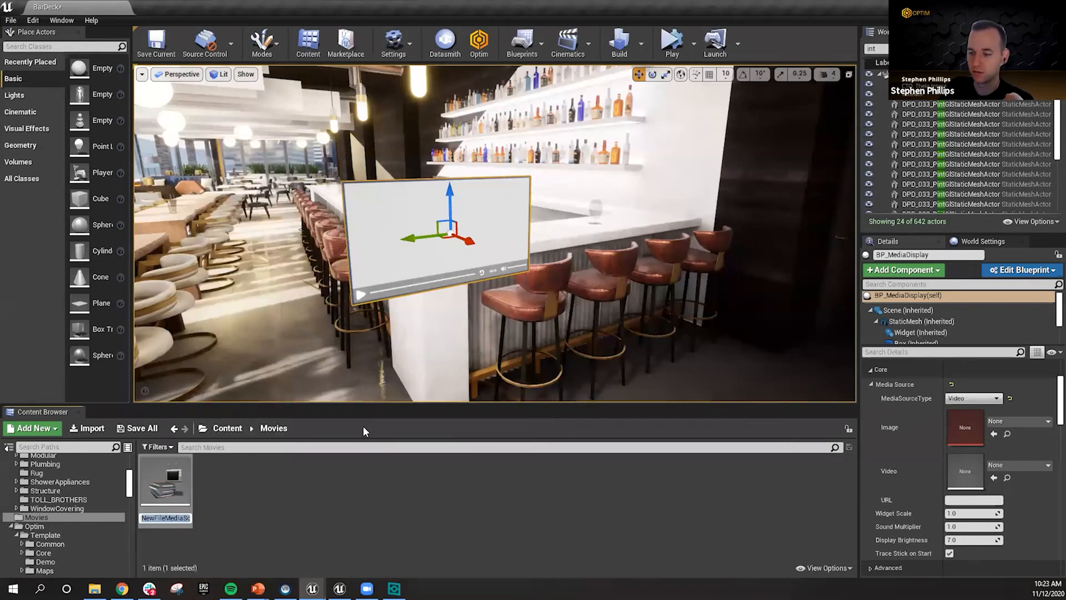
{"action": "key", "text": "Return"}
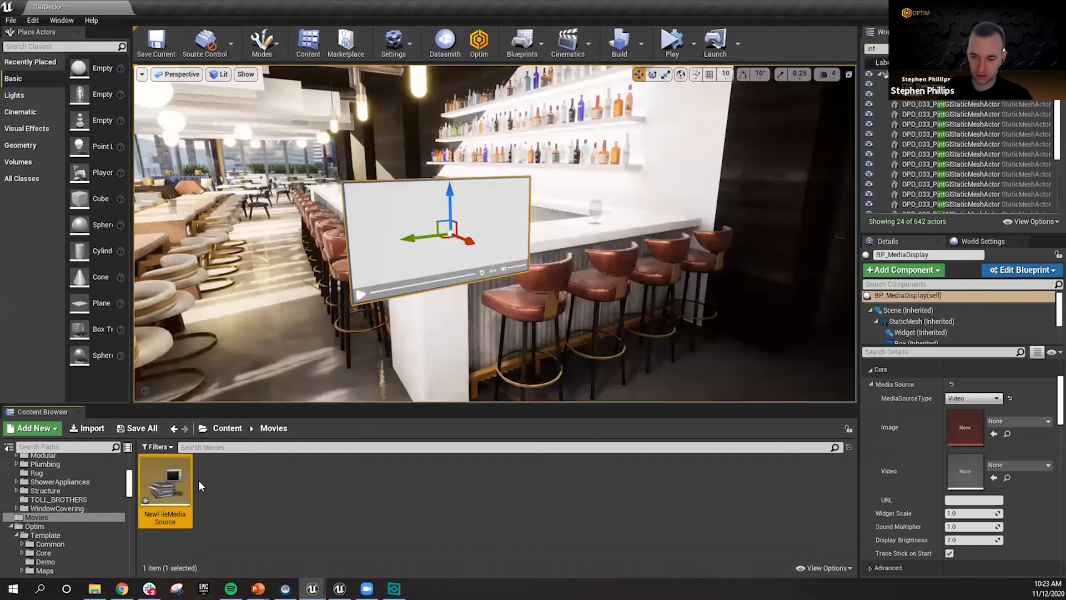
- Open the new file media source, set its file path to the MV_TheiaSizzle movie, save it and close its editor
{"action": "key", "text": "Return"}
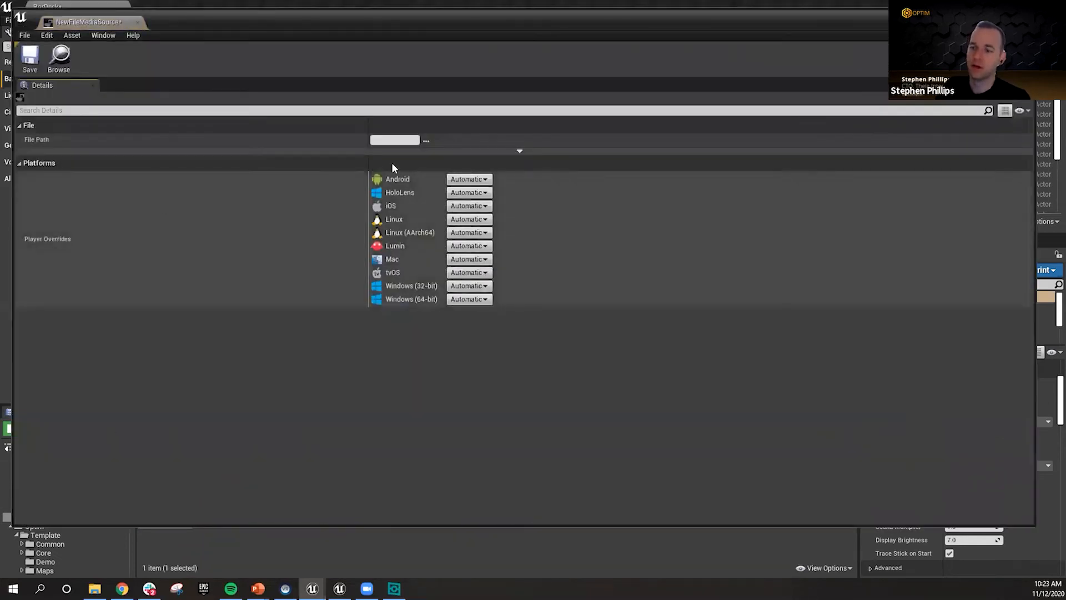
{"action": "left_click", "coordinate": [426, 141]}
{"action": "left_click", "coordinate": [147, 108]}
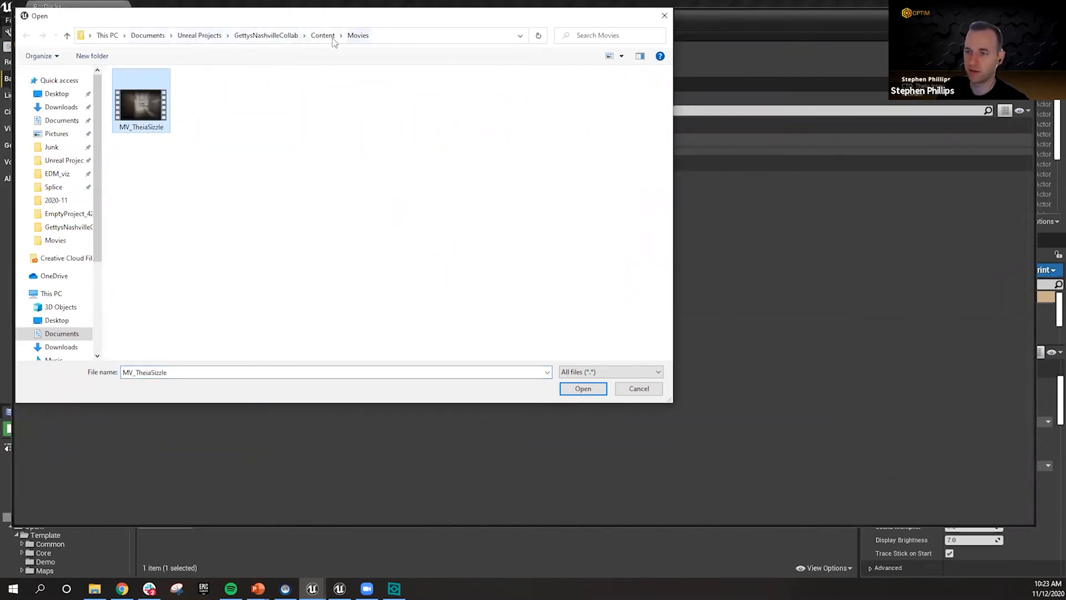
{"action": "left_click", "coordinate": [582, 388]}
{"action": "left_click", "coordinate": [30, 57]}
{"action": "left_click", "coordinate": [139, 22]}
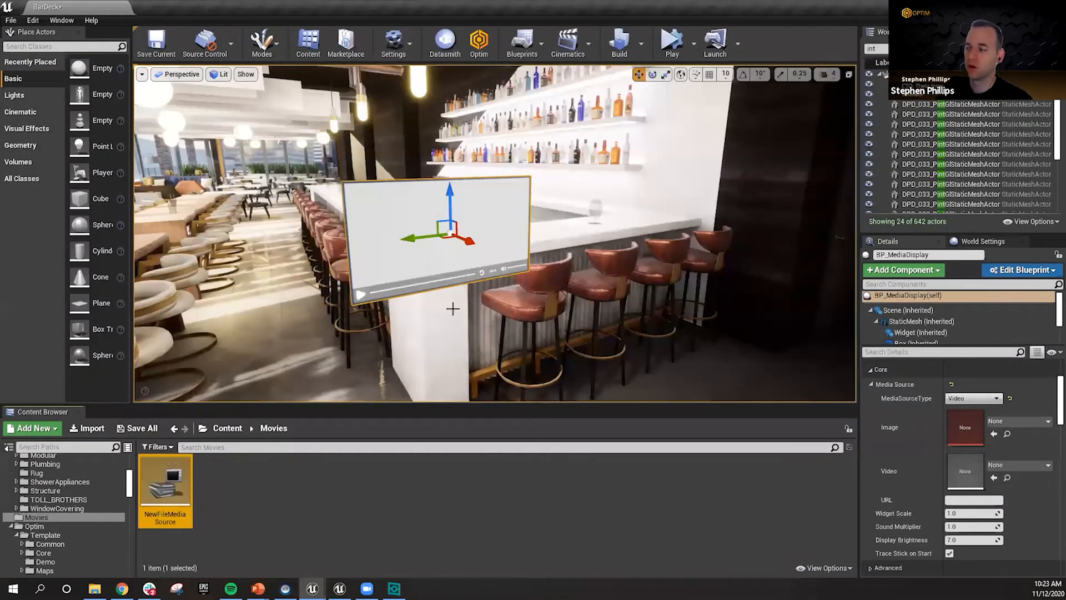
- Assign NewFileMediaSource as the media display's video and run the level to test playback
{"action": "left_click_drag", "start_coordinate": [168, 487], "coordinate": [954, 494]}
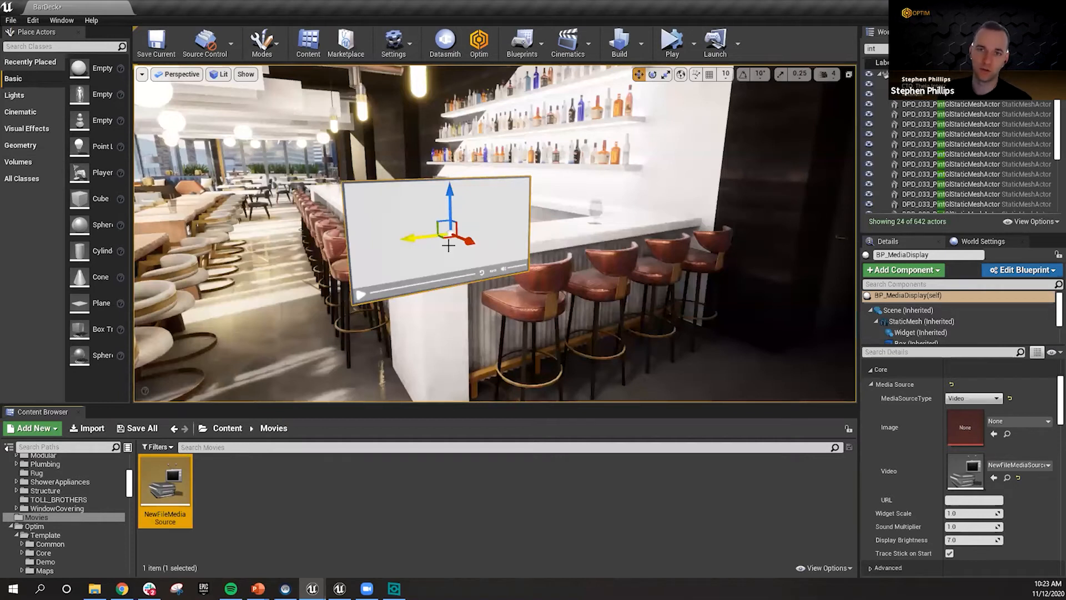
{"action": "left_click", "coordinate": [672, 41]}
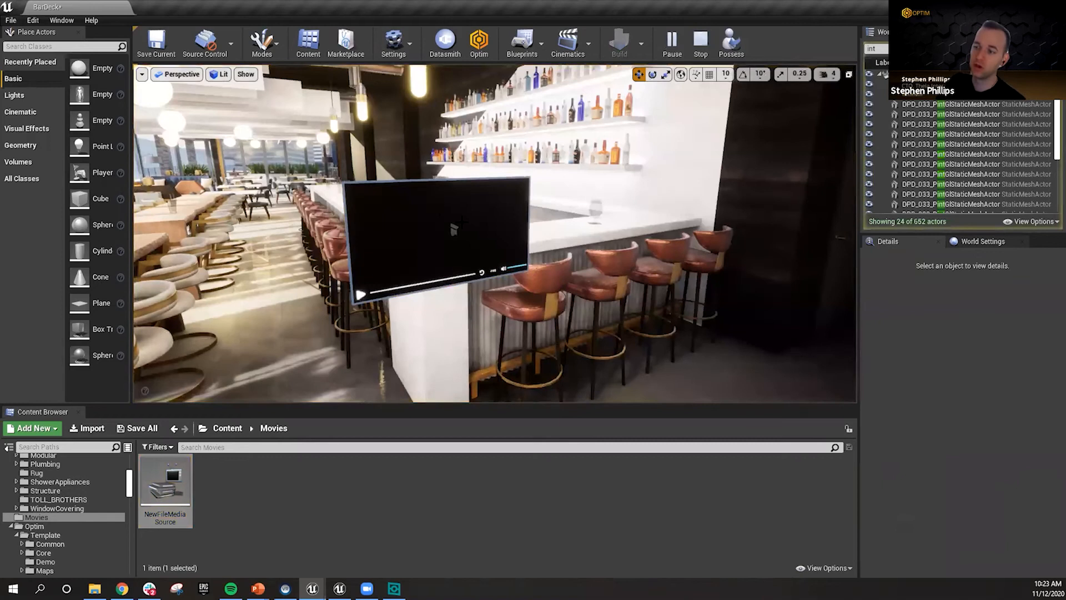
- Inspect the media display up close and from the bar area in the running level, and stop the play session
{"action": "left_click_drag", "start_coordinate": [462, 223], "coordinate": [461, 179]}
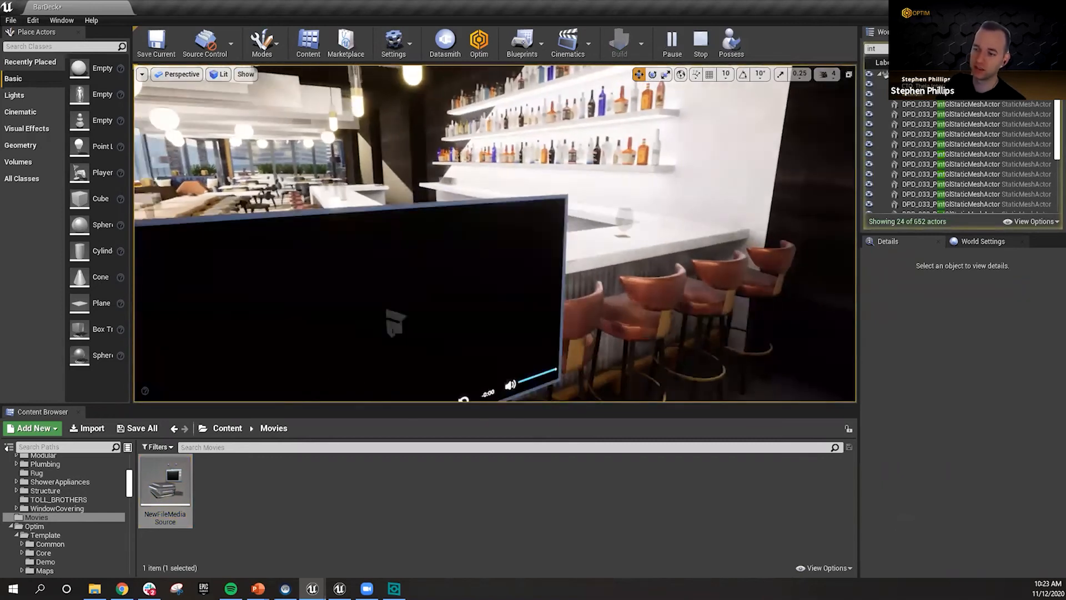
{"action": "left_click_drag", "start_coordinate": [556, 238], "coordinate": [522, 310]}
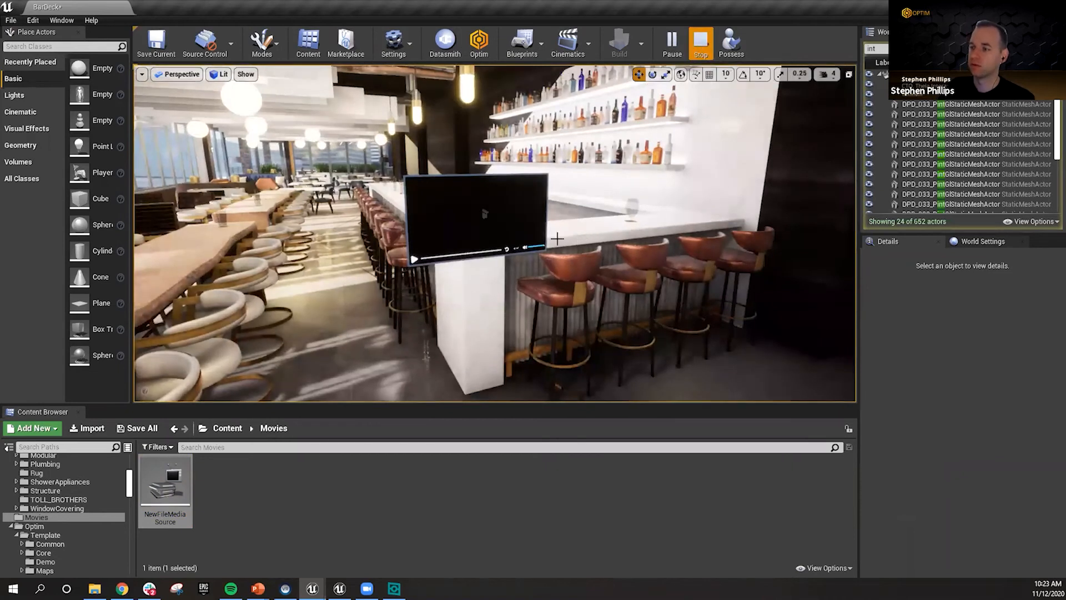
{"action": "key", "text": "Escape"}
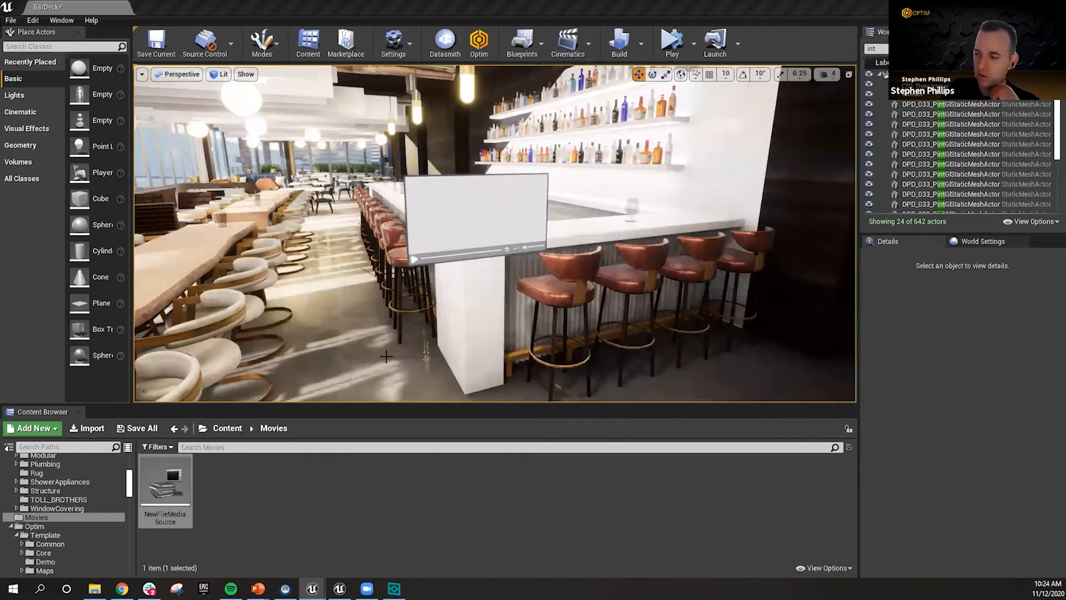
{"action": "mouse_move", "coordinate": [313, 346]}
{"action": "left_mouse_down"}
{"action": "mouse_move", "coordinate": [333, 378]}
{"action": "mouse_move", "coordinate": [313, 347]}
{"action": "left_mouse_up"}
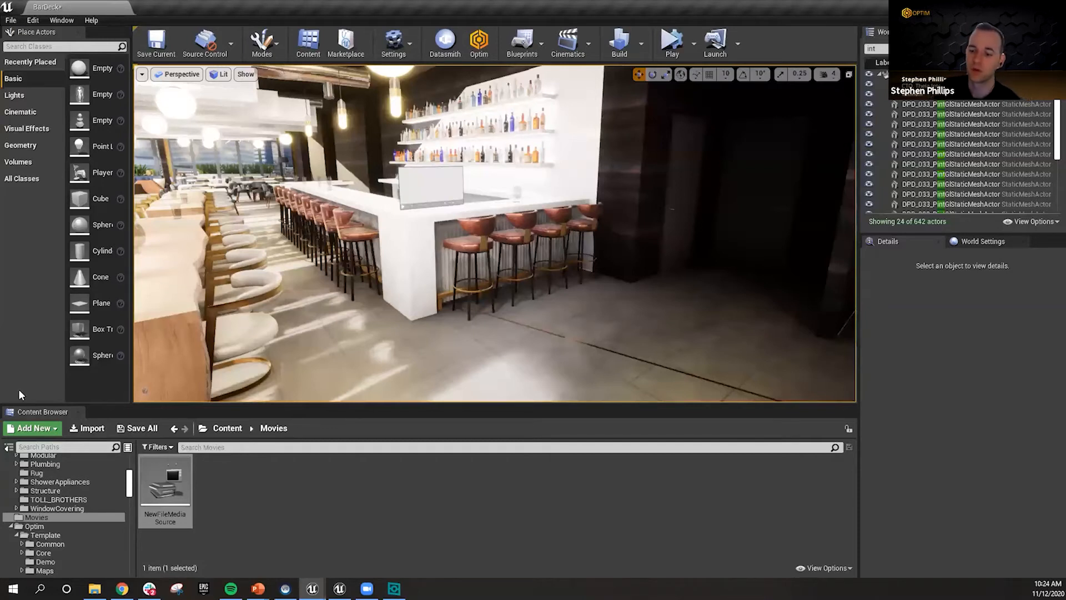
- Search the Optim content folder for "vr" and show the BP_Pawn_VR blueprint in its own folder
{"action": "left_click", "coordinate": [230, 433]}
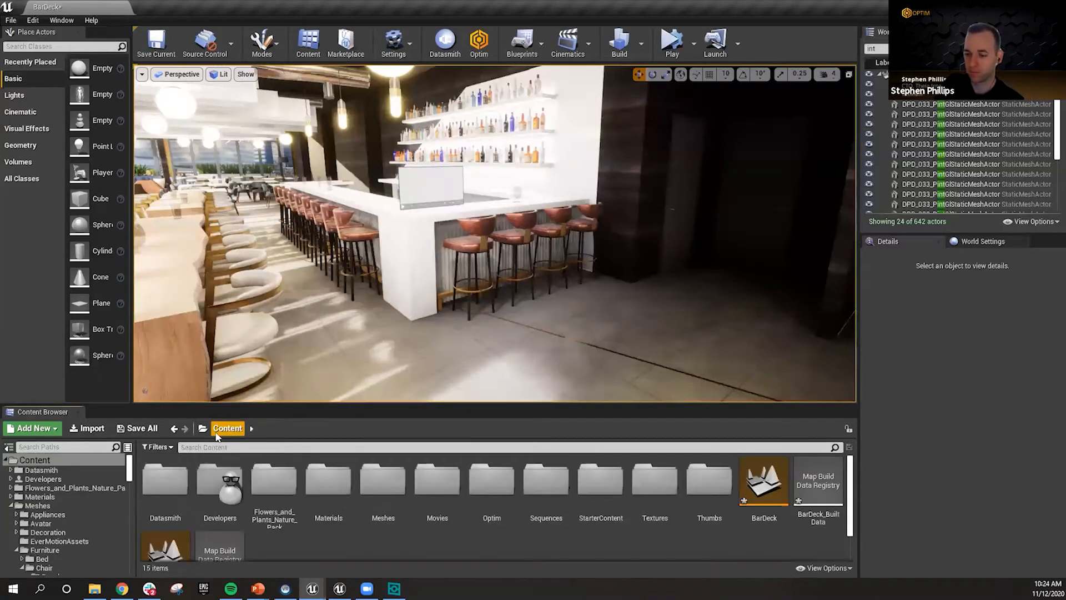
{"action": "double_click", "coordinate": [490, 494]}
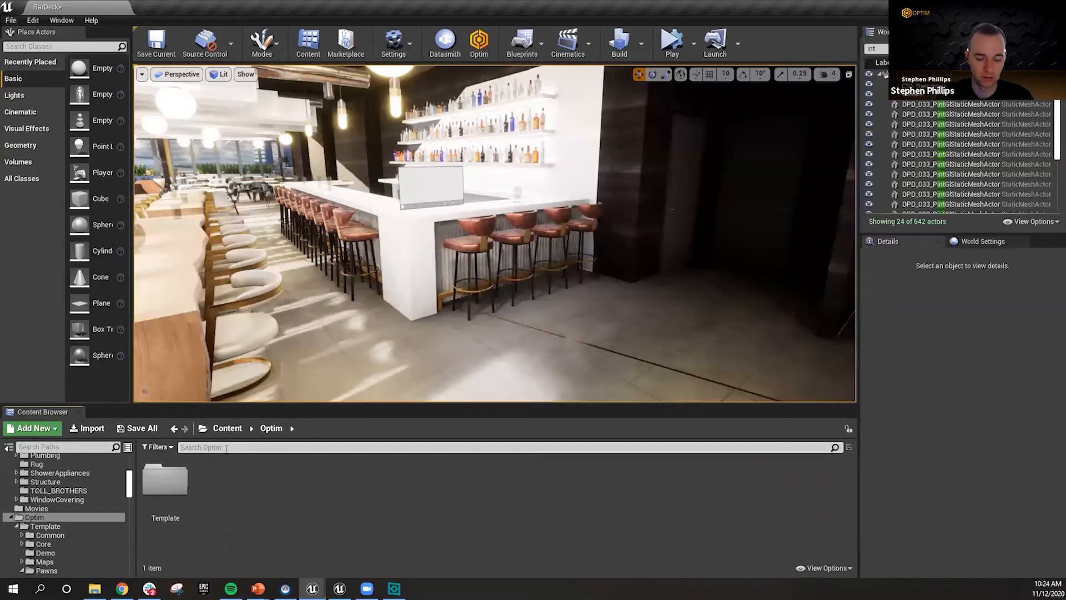
{"action": "type", "text": "vr"}
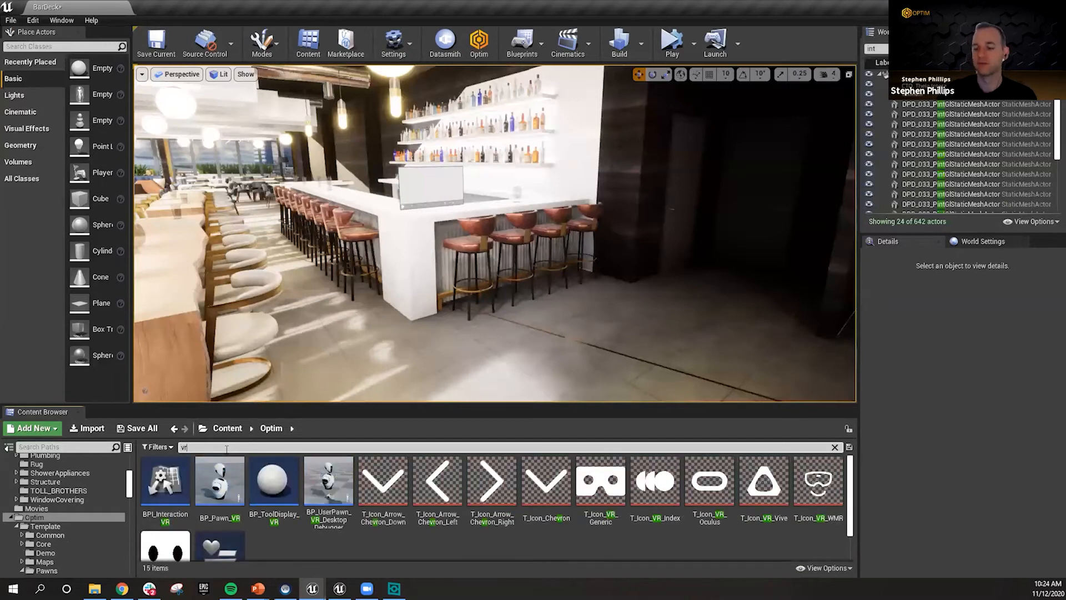
{"action": "right_click", "coordinate": [220, 491]}
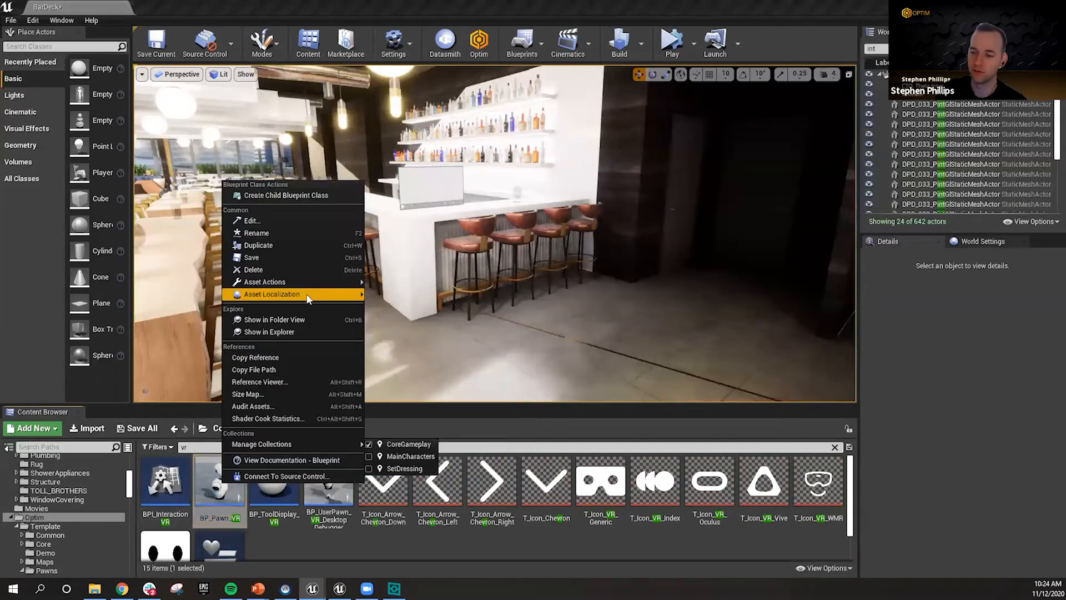
{"action": "left_click", "coordinate": [275, 321]}
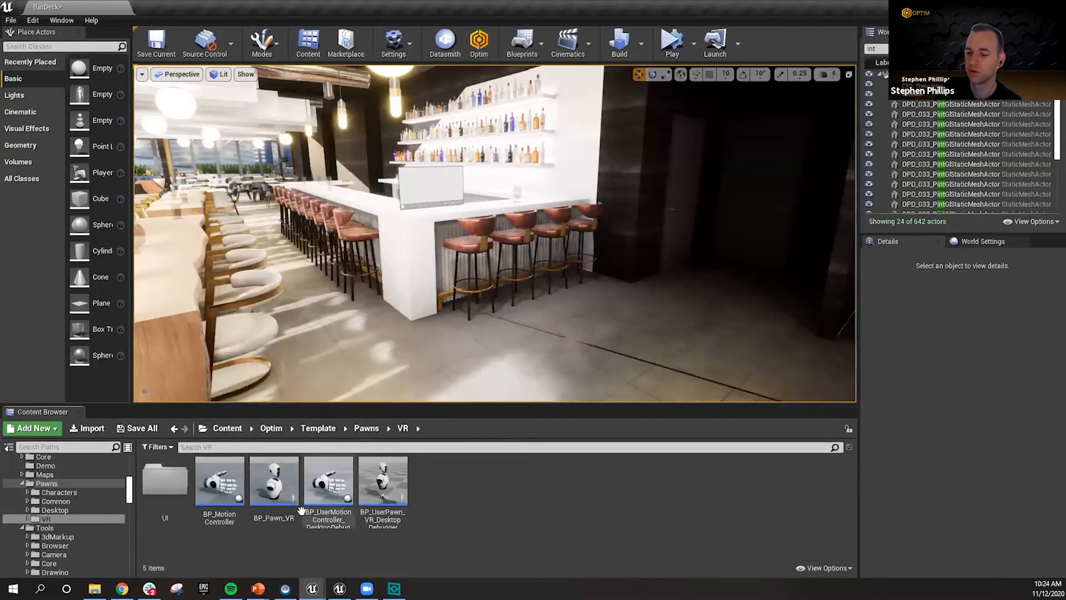
{"action": "mouse_move", "coordinate": [286, 495]}
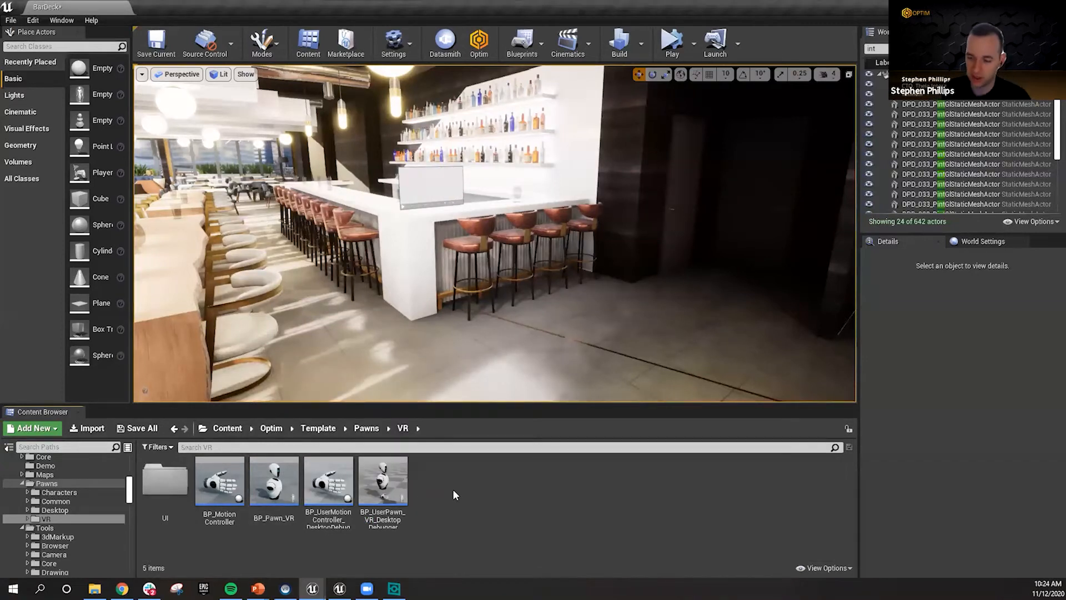
{"action": "mouse_move", "coordinate": [227, 486]}
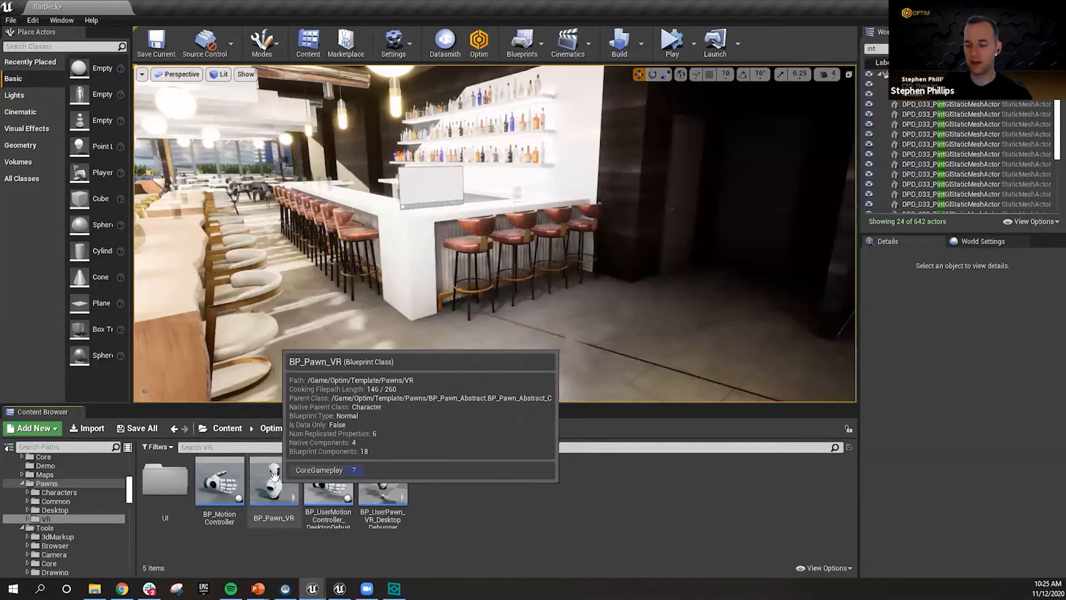
- Open the BP_Pawn_VR blueprint to look at its setup and close its editor
{"action": "double_click", "coordinate": [287, 488]}
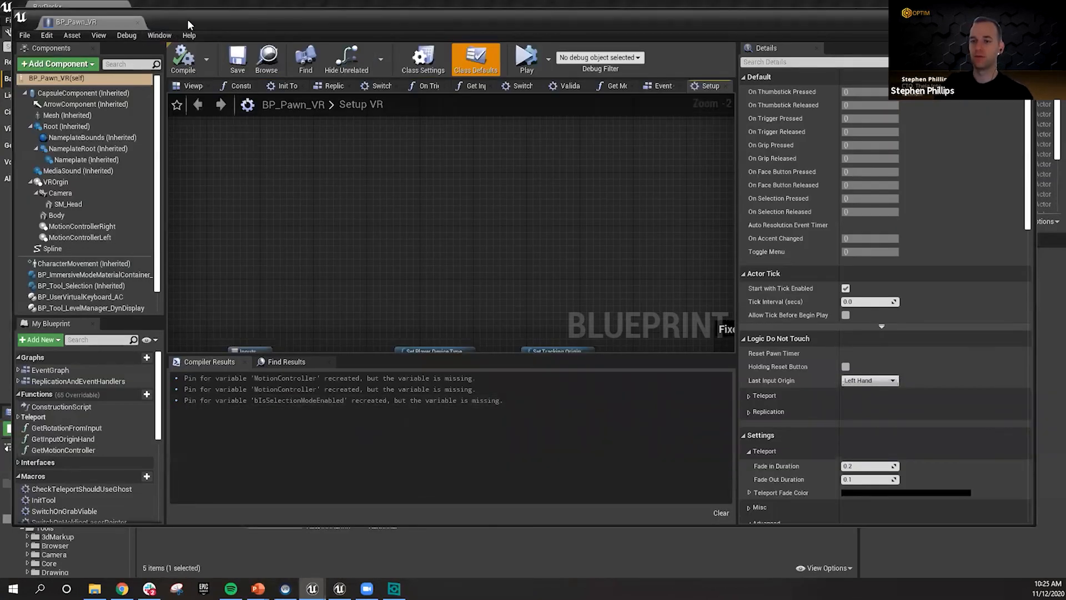
{"action": "left_click_drag", "start_coordinate": [187, 19], "coordinate": [304, 25]}
{"action": "left_click", "coordinate": [253, 29]}
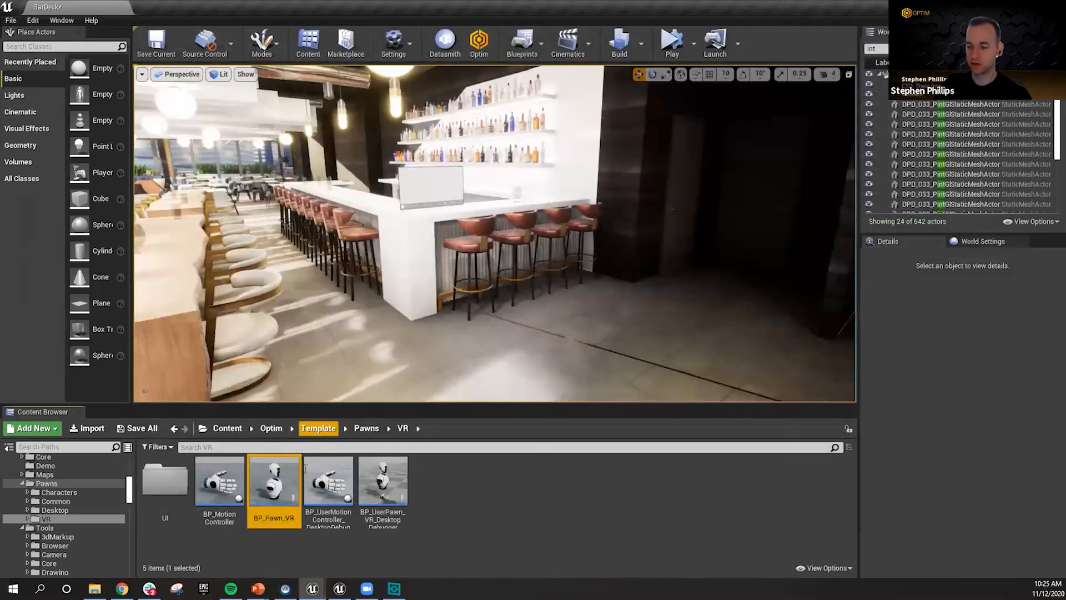
- Create a child blueprint class of BP_Pawn_VR, keeping the default name BP_Pawn_VR_Child
{"action": "right_click", "coordinate": [276, 479]}
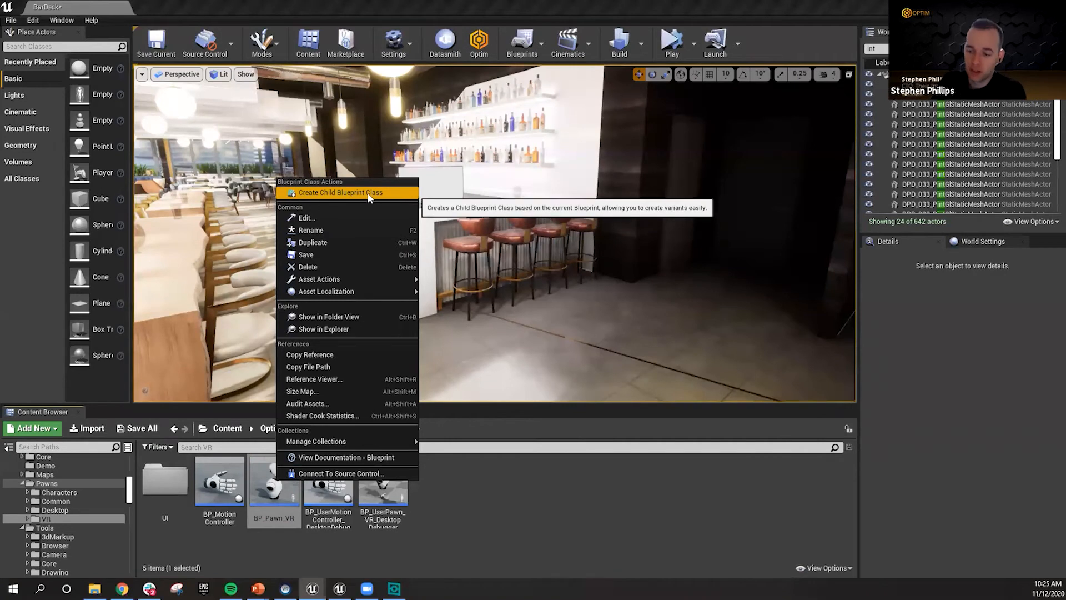
{"action": "left_click", "coordinate": [381, 192]}
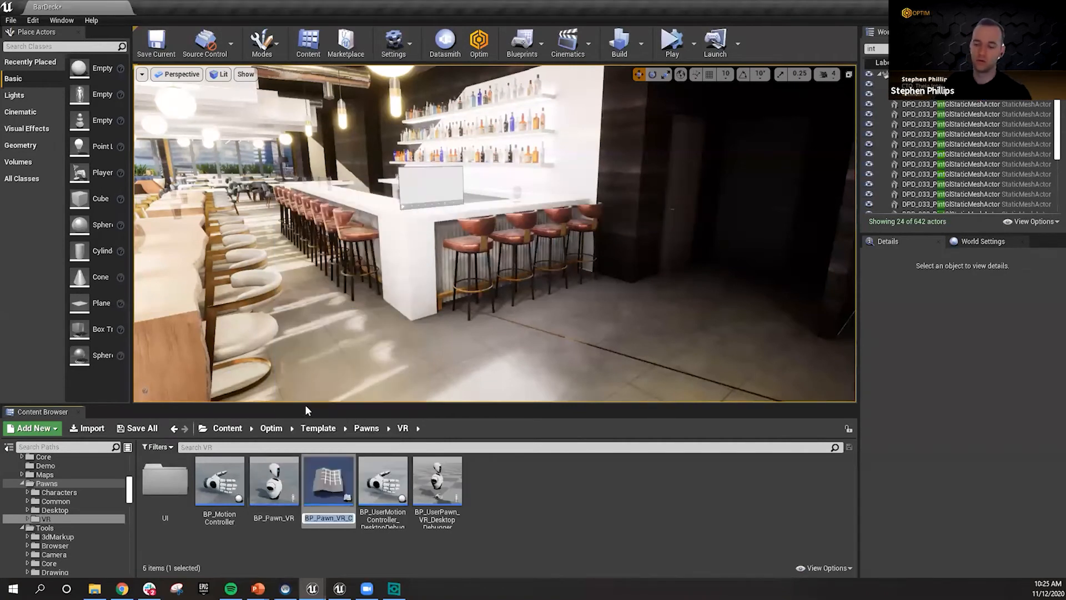
{"action": "key", "text": "Return"}
- Create a new folder named MyContent directly under the project's Content folder
{"action": "scroll", "coordinate": [100, 511], "scroll_direction": "up", "scroll_amount": 5}
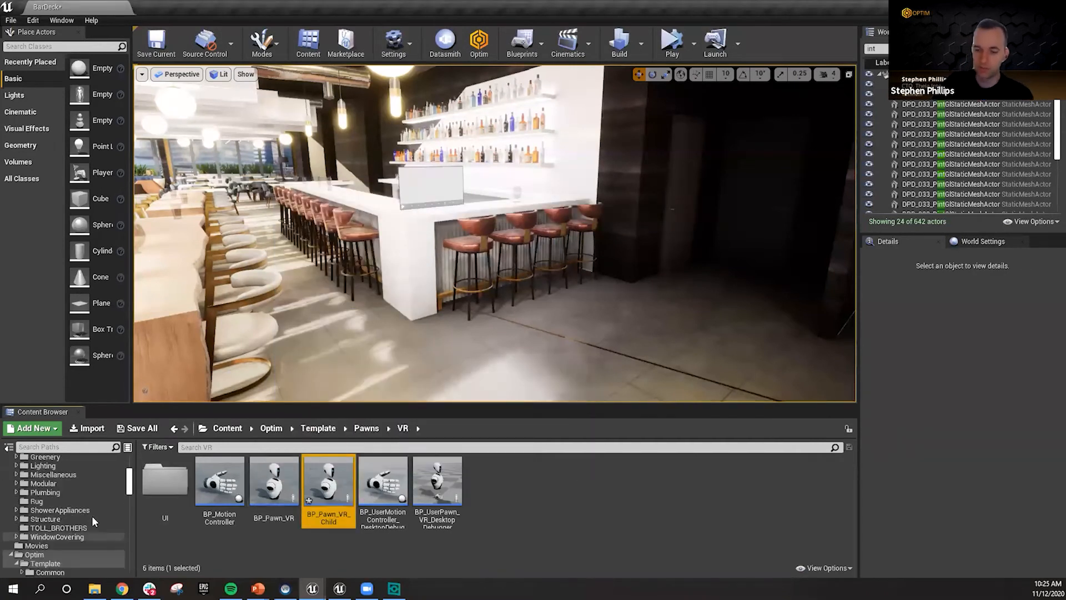
{"action": "scroll", "coordinate": [67, 539], "scroll_direction": "up", "scroll_amount": 5}
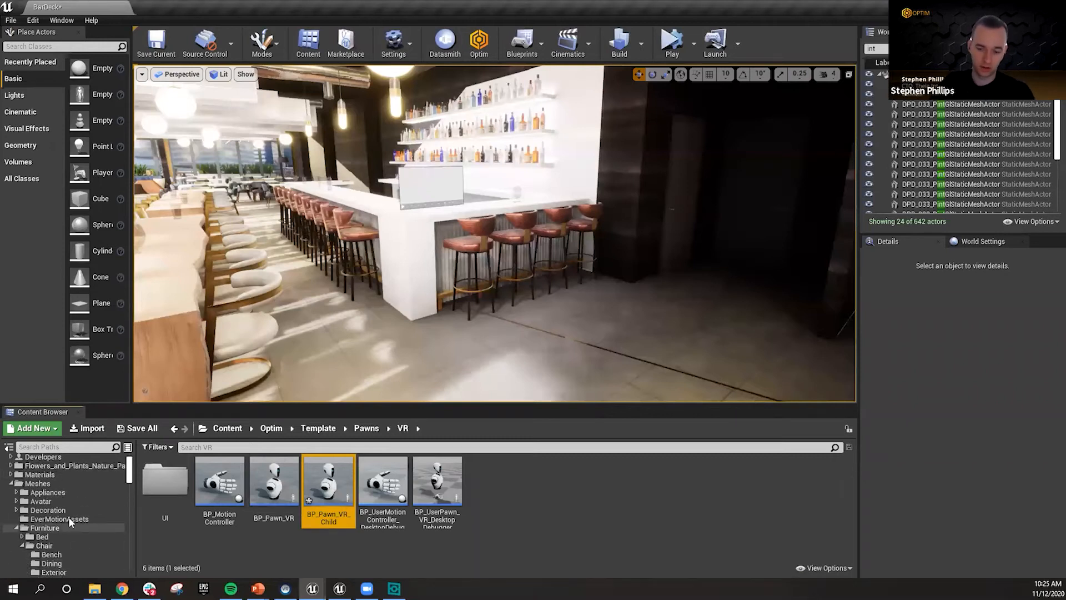
{"action": "scroll", "coordinate": [61, 494], "scroll_direction": "up", "scroll_amount": 2}
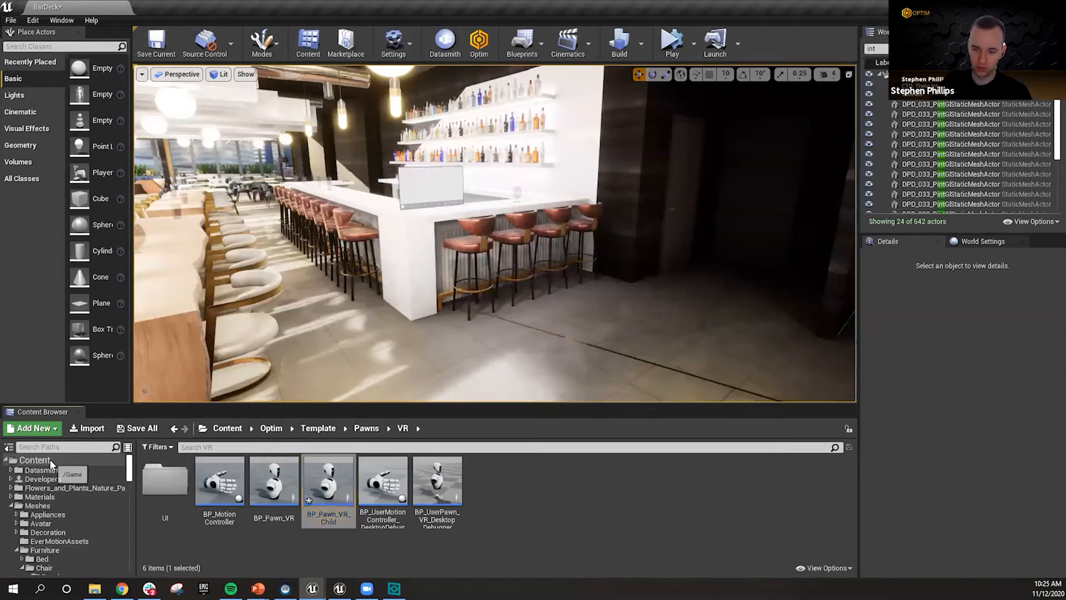
{"action": "right_click", "coordinate": [49, 459]}
{"action": "left_click", "coordinate": [89, 206]}
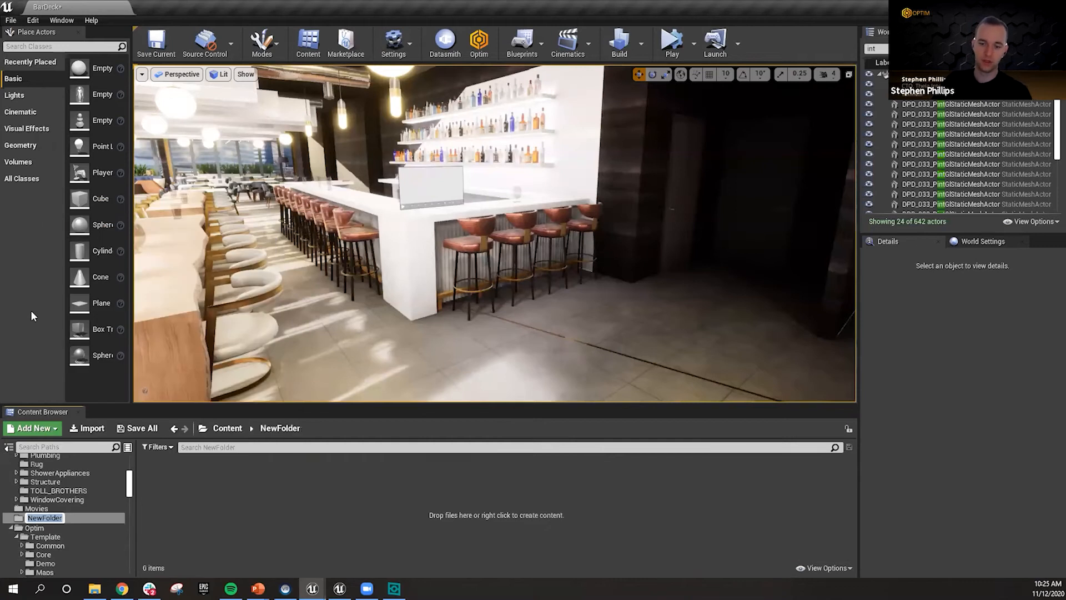
{"action": "type", "text": "Content"}
{"action": "key", "text": "Return"}
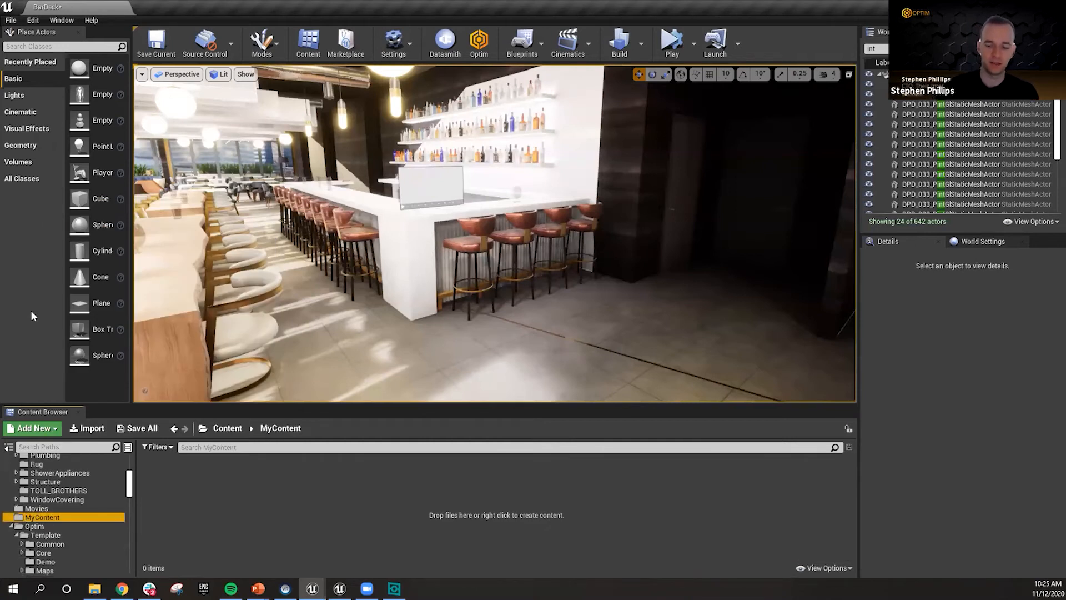
- Move BP_Pawn_VR_Child from the template's Pawns/VR folder into the MyContent folder
{"action": "scroll", "coordinate": [62, 492], "scroll_direction": "up", "scroll_amount": 2}
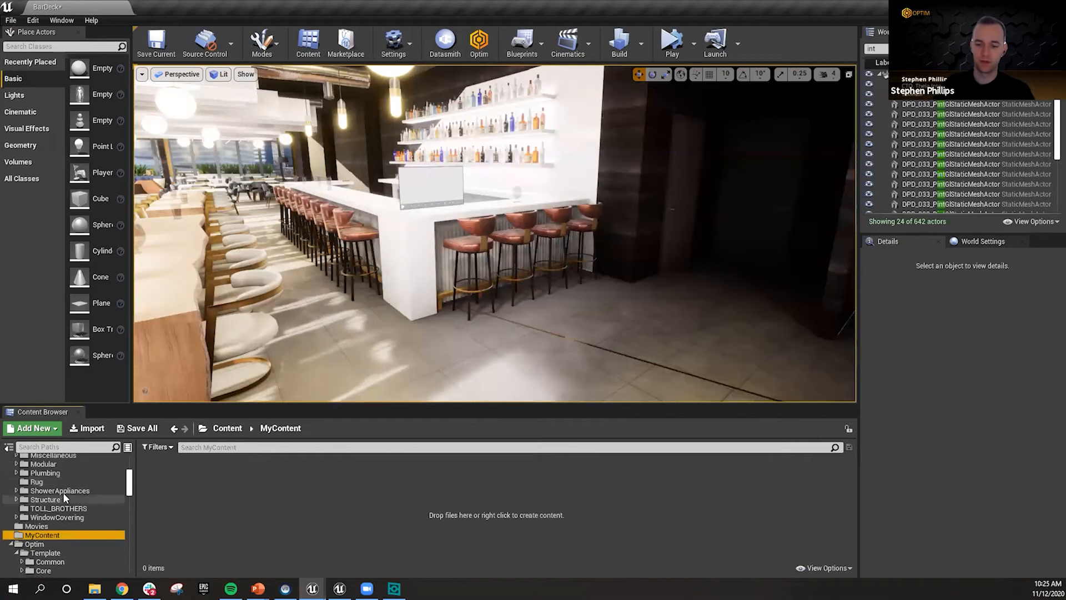
{"action": "left_click", "coordinate": [173, 429]}
{"action": "left_click", "coordinate": [174, 430]}
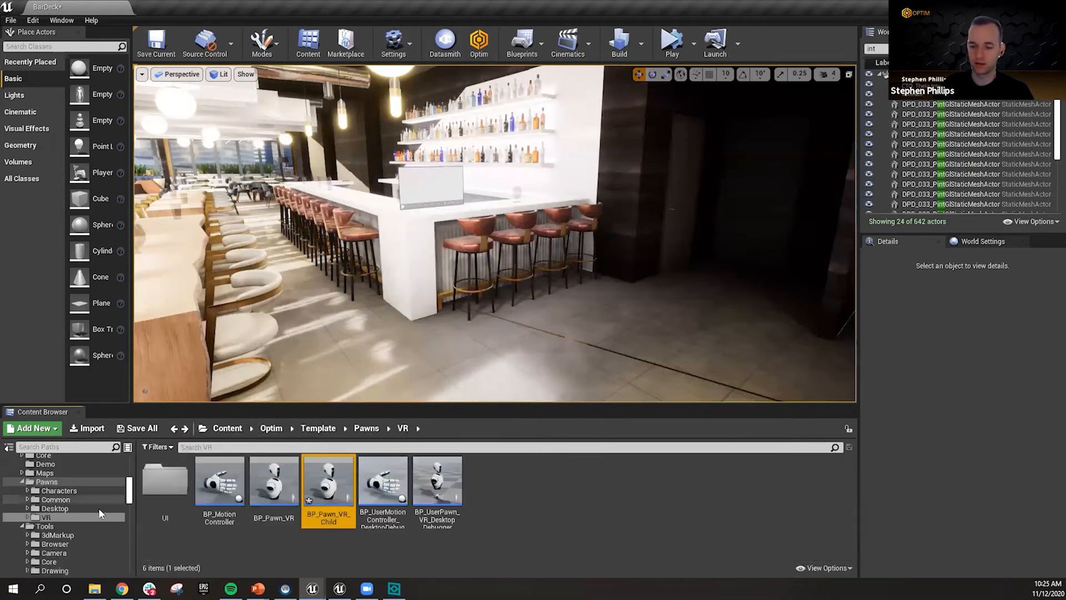
{"action": "scroll", "coordinate": [98, 508], "scroll_direction": "down", "scroll_amount": 6}
{"action": "left_click_drag", "start_coordinate": [130, 505], "coordinate": [132, 488]}
{"action": "left_click_drag", "start_coordinate": [328, 481], "coordinate": [62, 487]}
{"action": "left_click", "coordinate": [84, 502]}
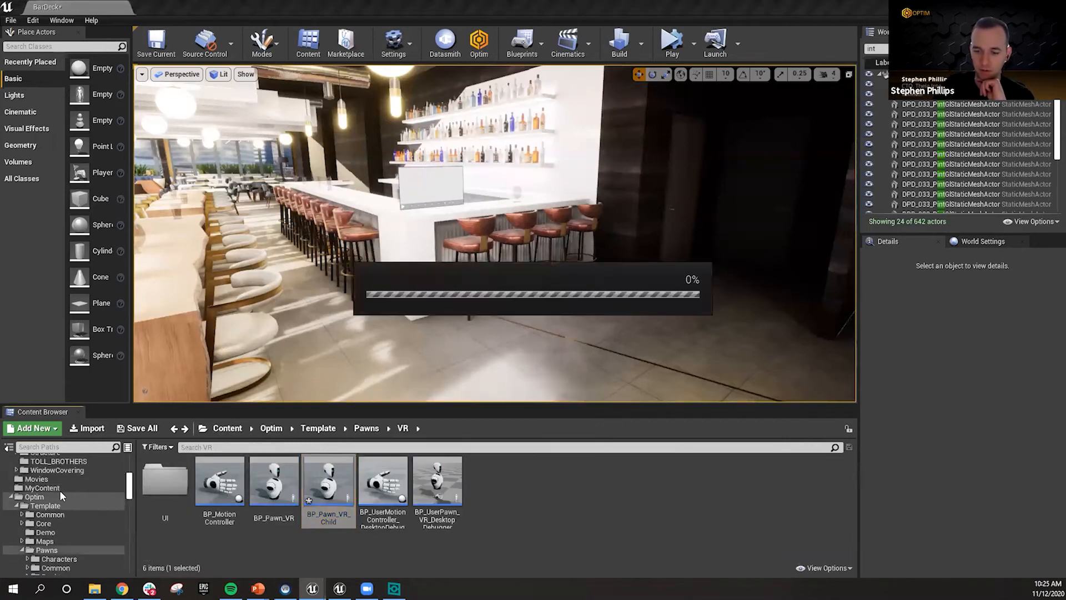
- Open BP_Pawn_VR_Child from the MyContent folder in the blueprint editor
{"action": "left_click", "coordinate": [52, 487]}
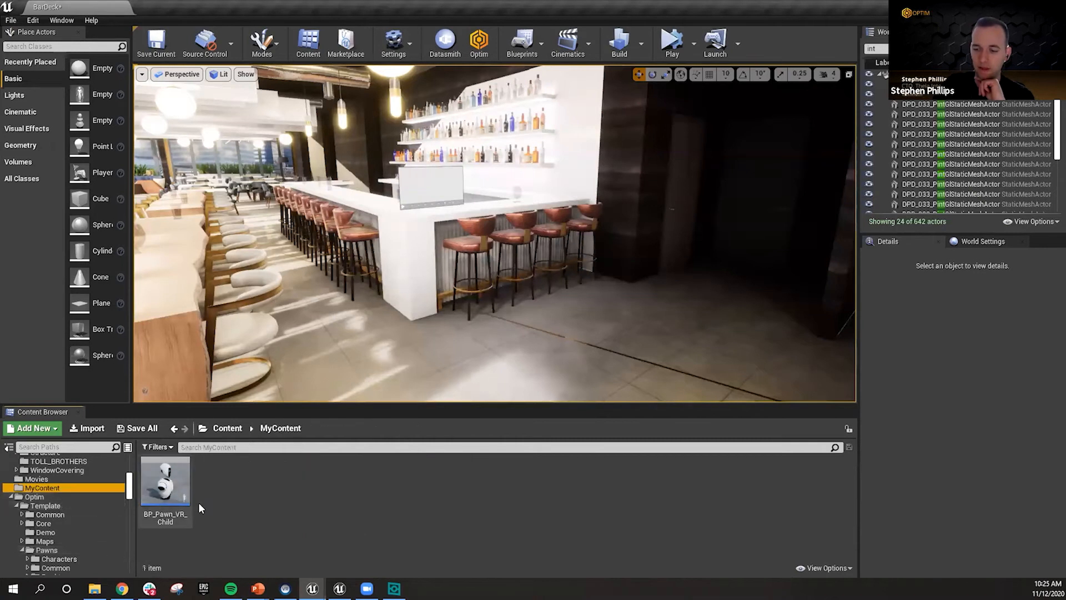
{"action": "left_click", "coordinate": [167, 482]}
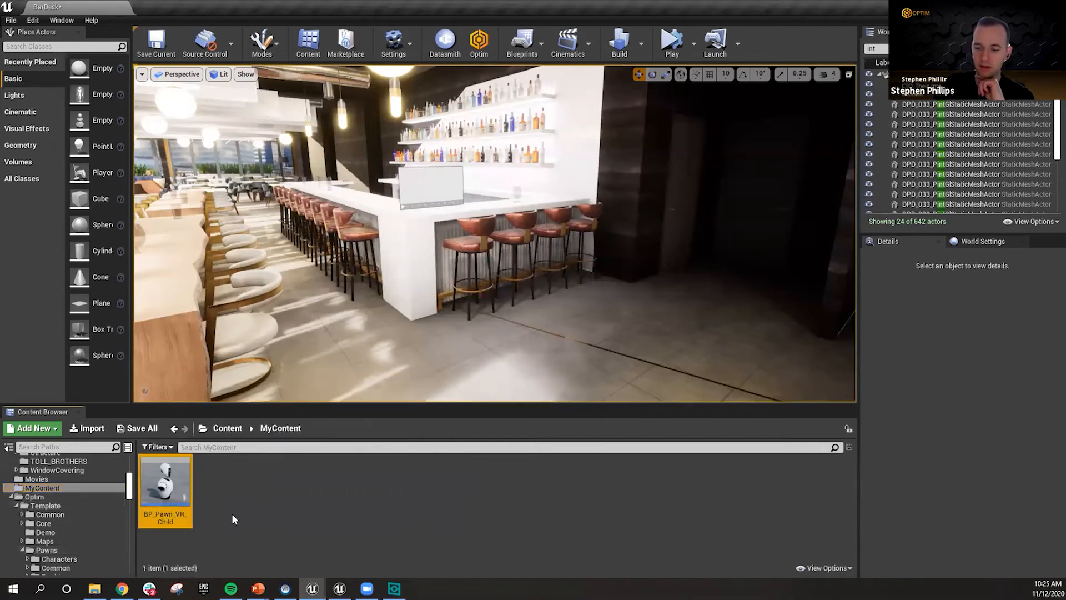
{"action": "double_click", "coordinate": [166, 482]}
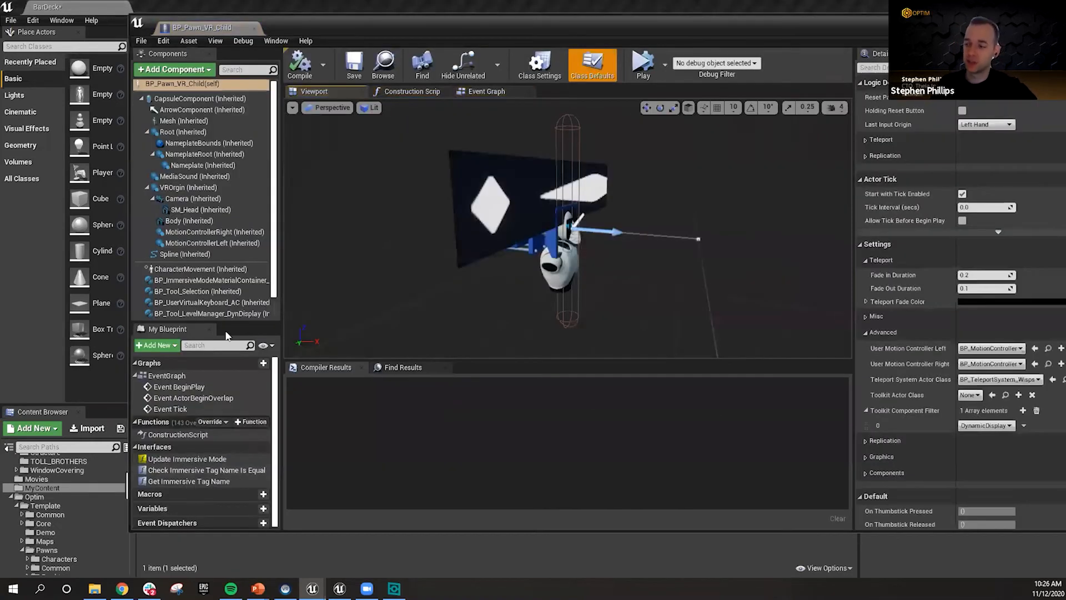
{"action": "right_click_drag", "start_coordinate": [601, 340], "coordinate": [538, 276]}
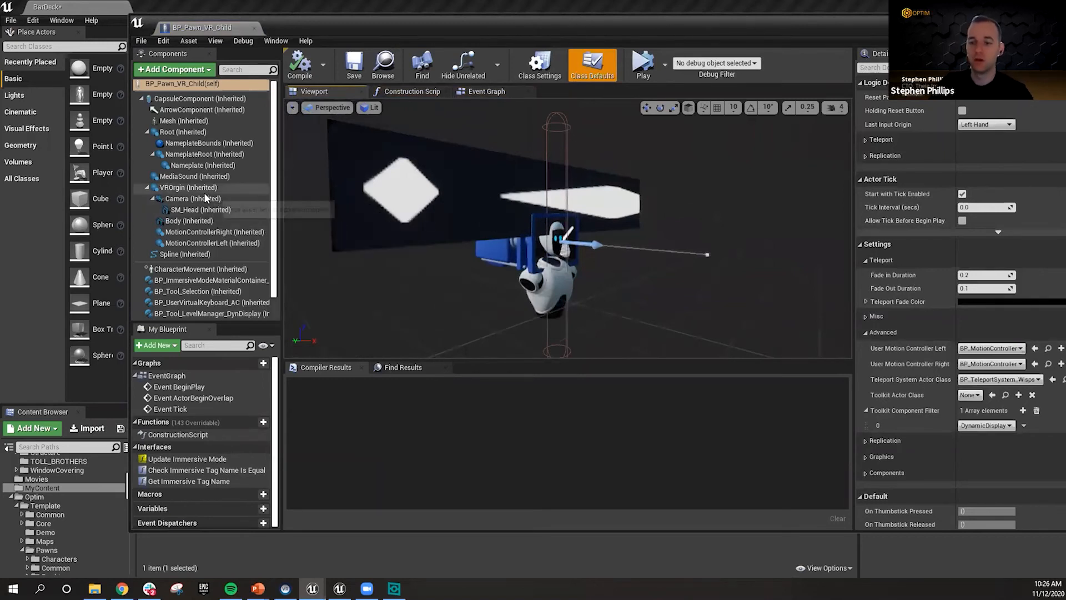
- Turn off the Visible rendering option for the pawn's inherited Nameplate component
{"action": "left_click", "coordinate": [224, 166]}
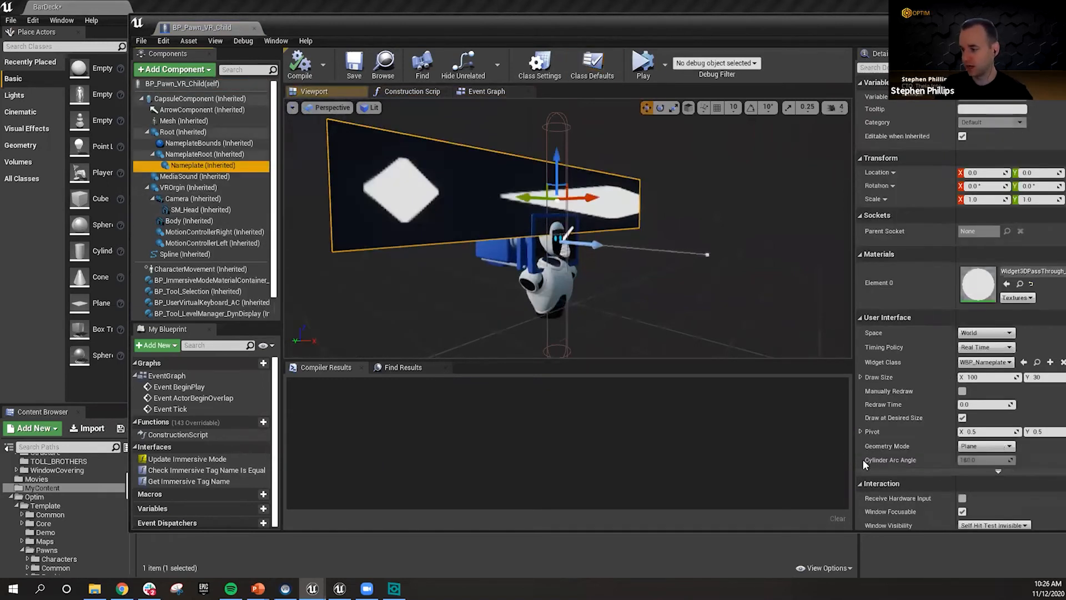
{"action": "scroll", "coordinate": [938, 465], "scroll_direction": "down", "scroll_amount": 15}
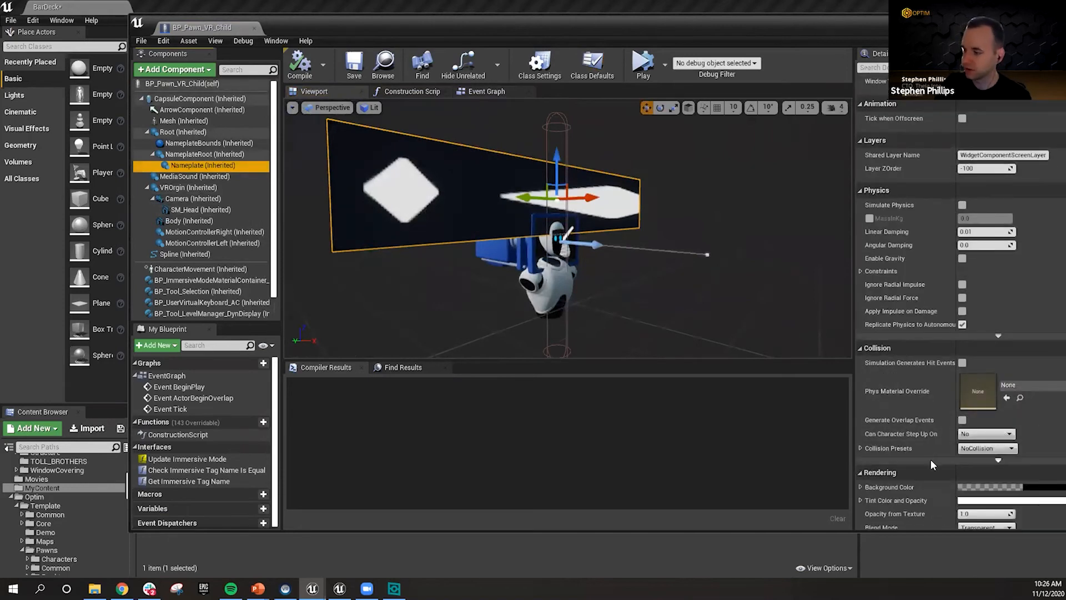
{"action": "scroll", "coordinate": [930, 459], "scroll_direction": "down", "scroll_amount": 3}
{"action": "left_click", "coordinate": [962, 430]}
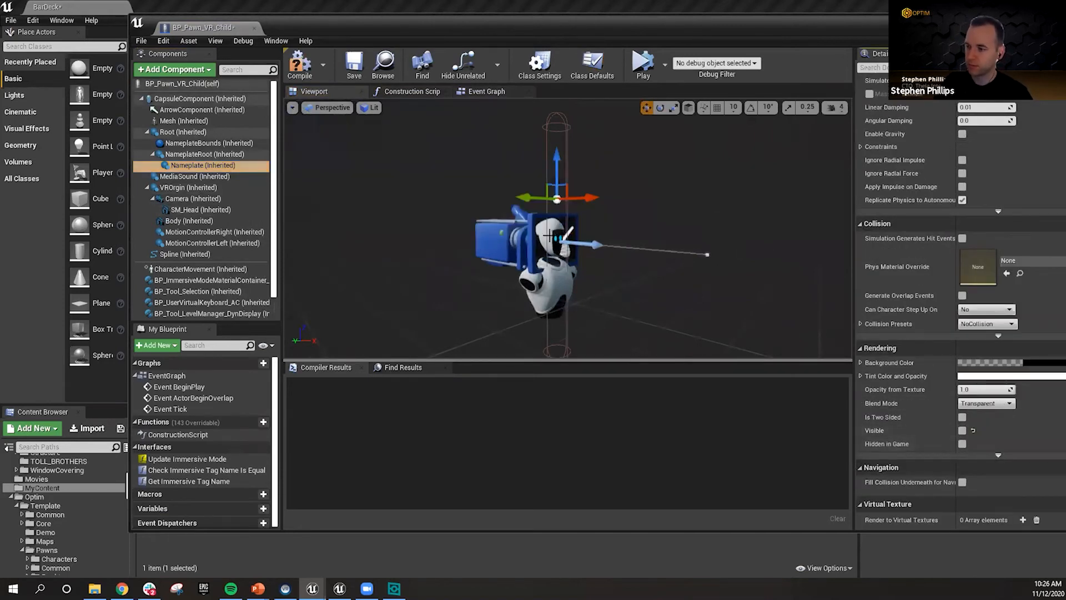
- Replace the static mesh of the pawn's SM_Head component with SM_SandraHead
{"action": "left_click", "coordinate": [548, 236]}
{"action": "scroll", "coordinate": [631, 309], "scroll_direction": "up", "scroll_amount": 8}
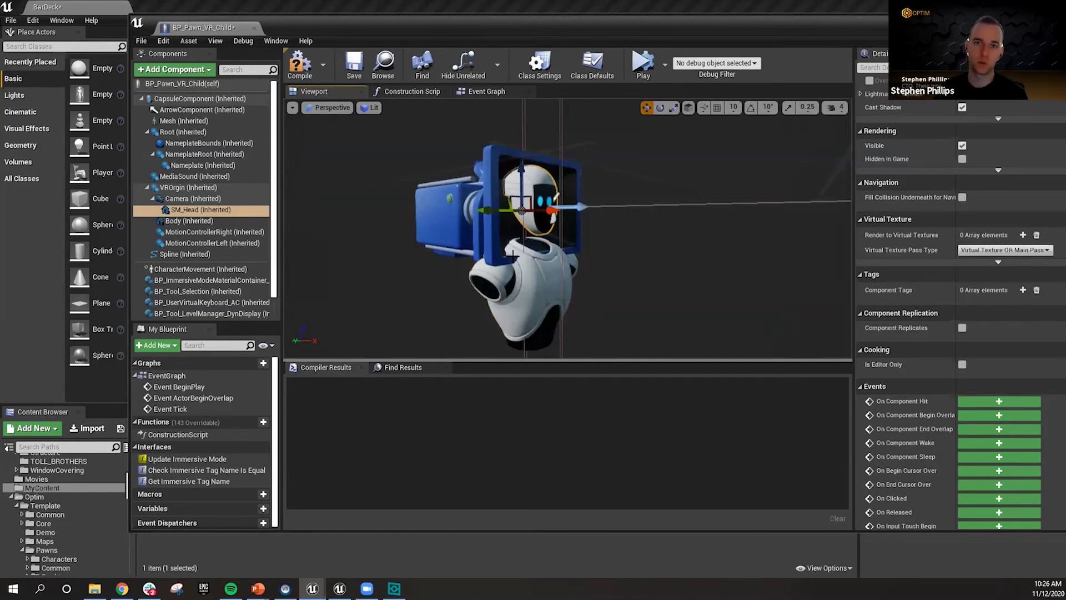
{"action": "scroll", "coordinate": [904, 289], "scroll_direction": "up", "scroll_amount": 10}
{"action": "scroll", "coordinate": [894, 263], "scroll_direction": "up", "scroll_amount": 5}
{"action": "left_click", "coordinate": [1028, 225]}
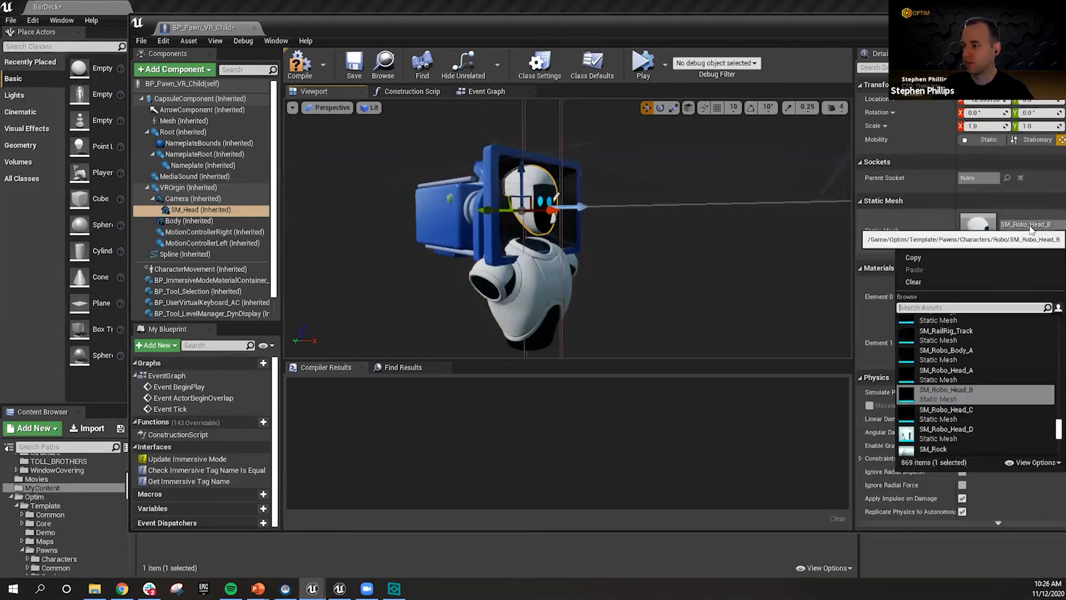
{"action": "type", "text": "head"}
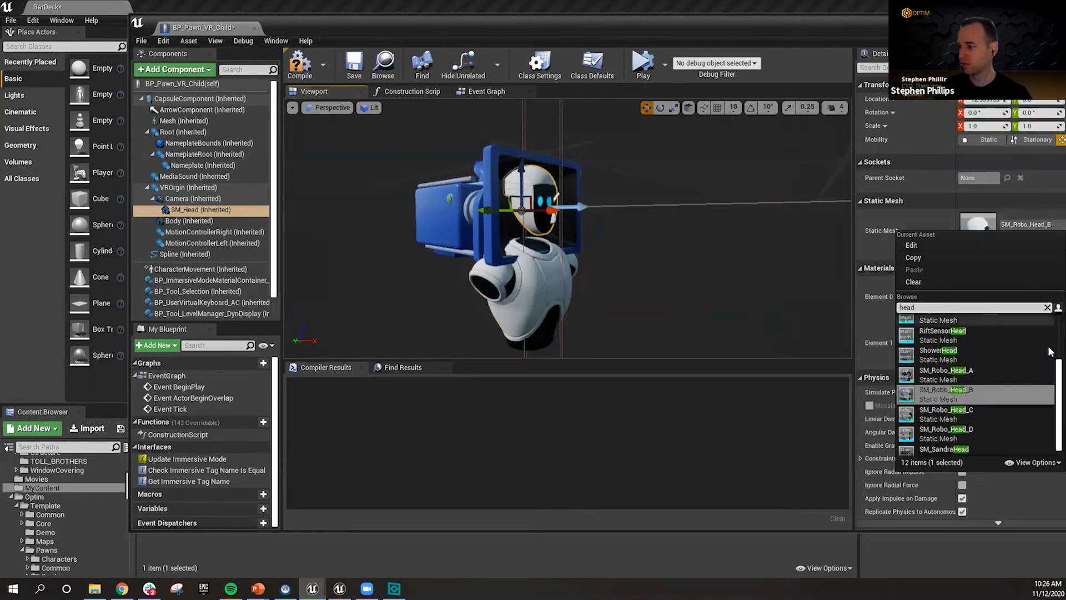
{"action": "left_click", "coordinate": [965, 450]}
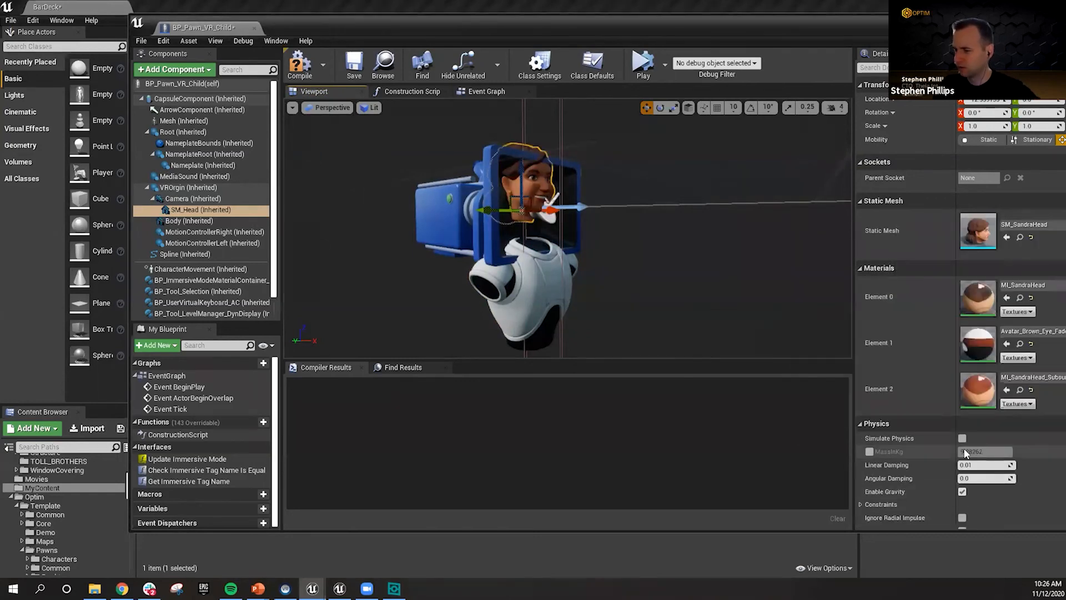
{"action": "left_click", "coordinate": [214, 220]}
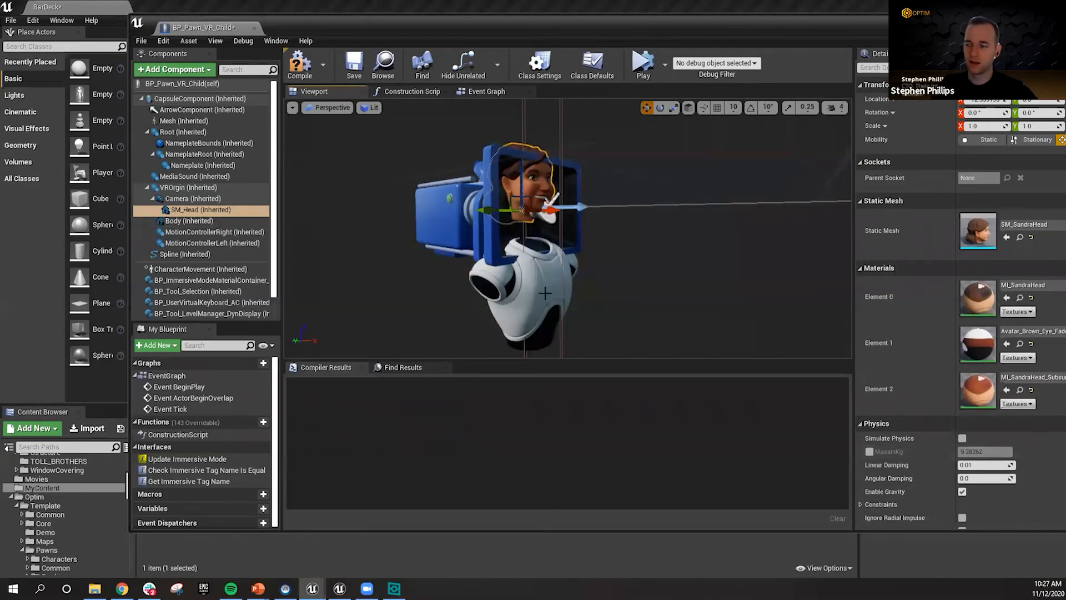
- Replace the static mesh of the pawn's inherited Body component with SM_Torso_Tux
{"action": "left_click", "coordinate": [1024, 224]}
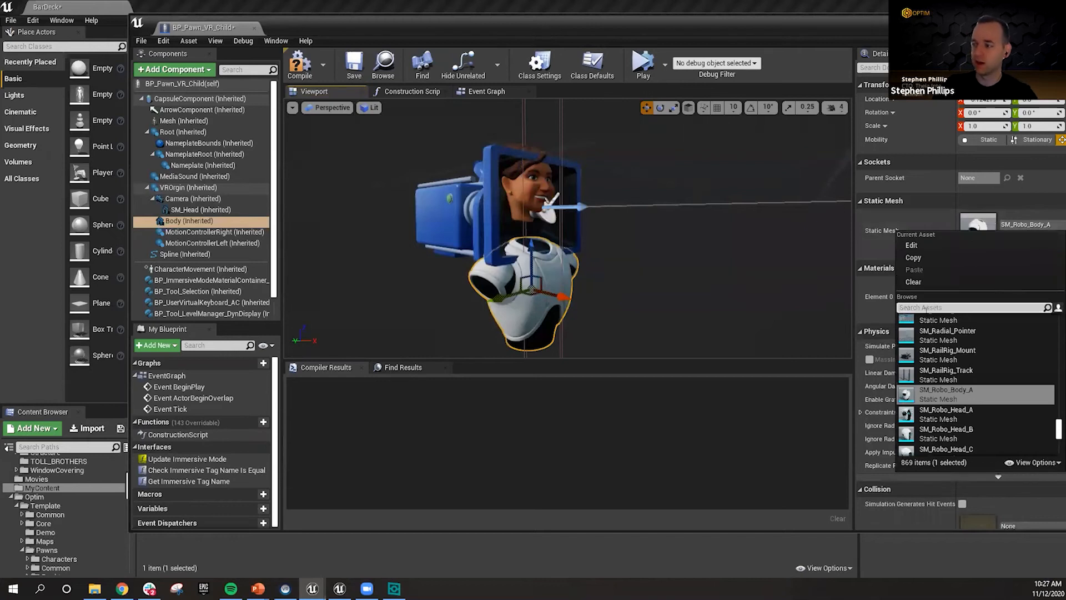
{"action": "type", "text": "tors"}
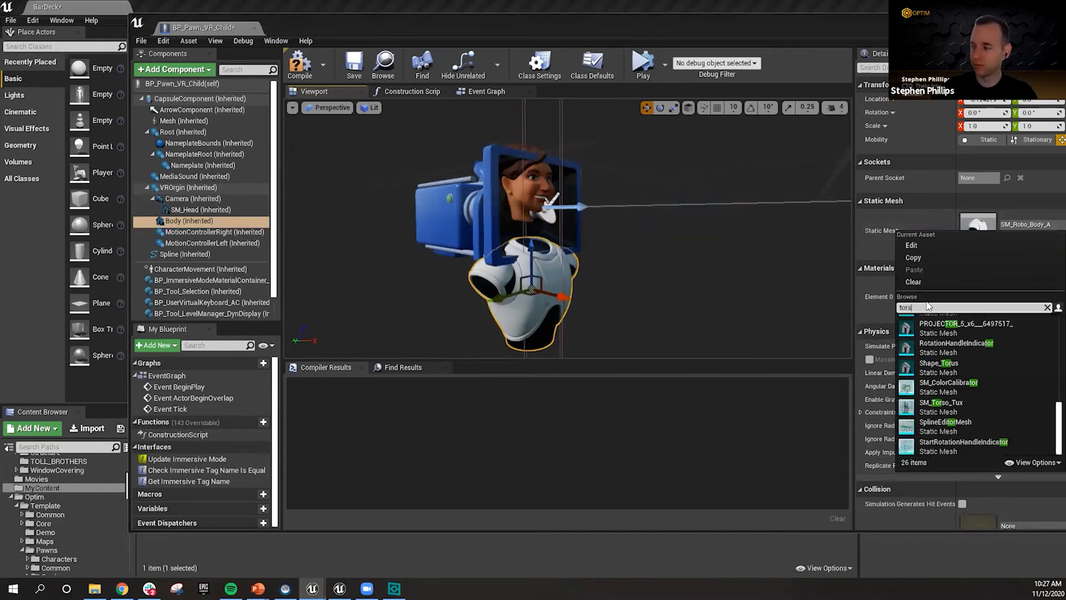
{"action": "left_click", "coordinate": [944, 382]}
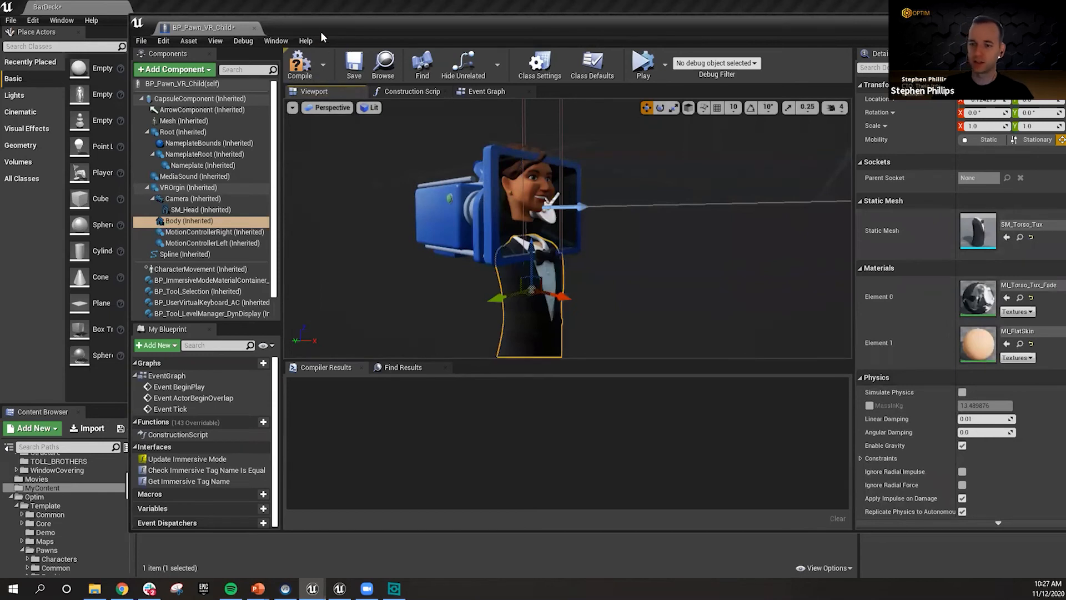
- Place BP_Pawn_VR_Child from the MyContent folder into the bar level and inspect the avatar up close
{"action": "left_click", "coordinate": [83, 488]}
{"action": "left_click_drag", "start_coordinate": [194, 473], "coordinate": [363, 303]}
{"action": "right_click_drag", "start_coordinate": [431, 273], "coordinate": [625, 360]}
{"action": "right_click_drag", "start_coordinate": [465, 289], "coordinate": [436, 319]}
{"action": "left_click", "coordinate": [463, 292]}
{"action": "key", "text": "Escape"}
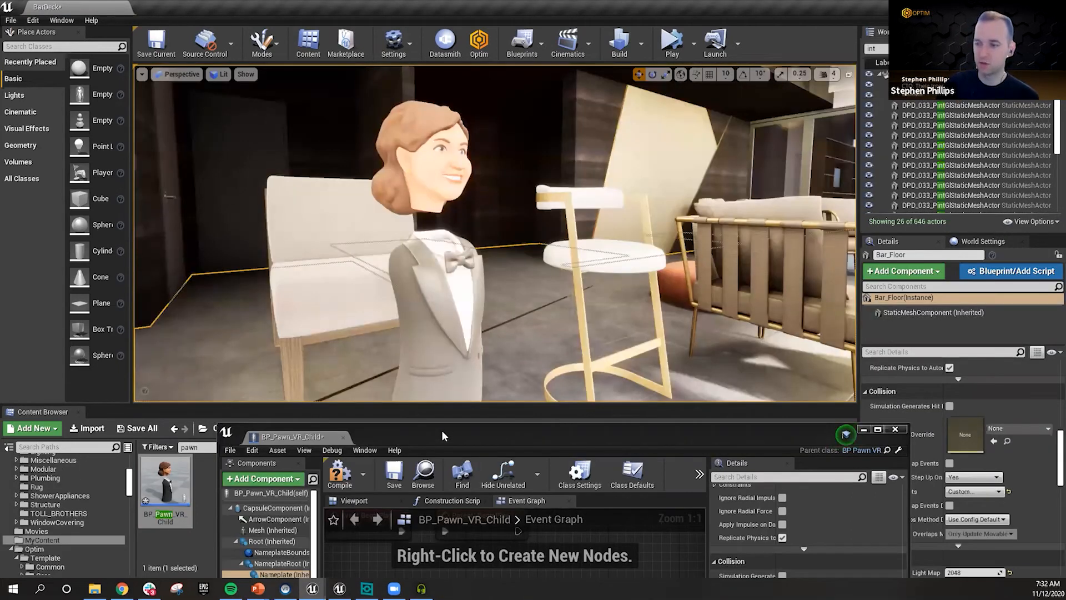
- In the Optim template's App Settings, set the PawnType of Pawns element 1 to BP_Pawn_VR_Child
{"action": "left_click_drag", "start_coordinate": [441, 429], "coordinate": [565, 164]}
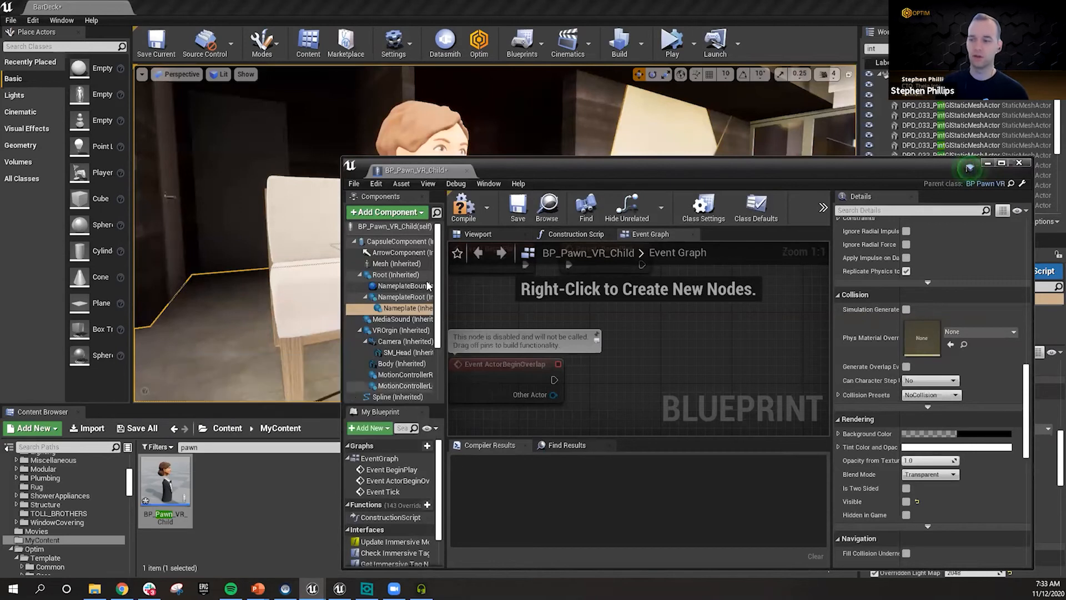
{"action": "left_click", "coordinate": [479, 44]}
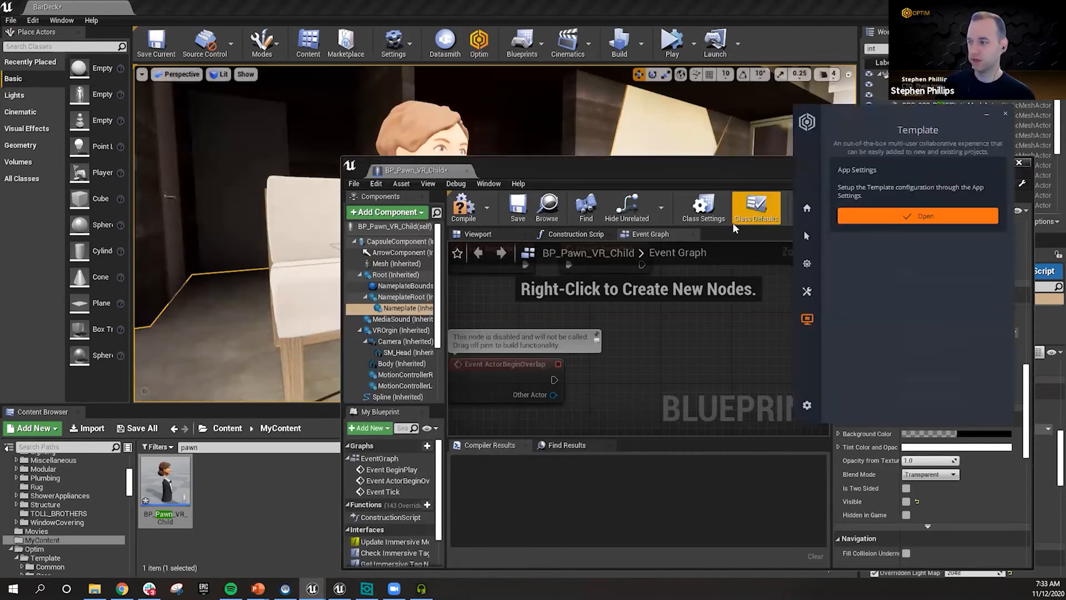
{"action": "left_click", "coordinate": [920, 221]}
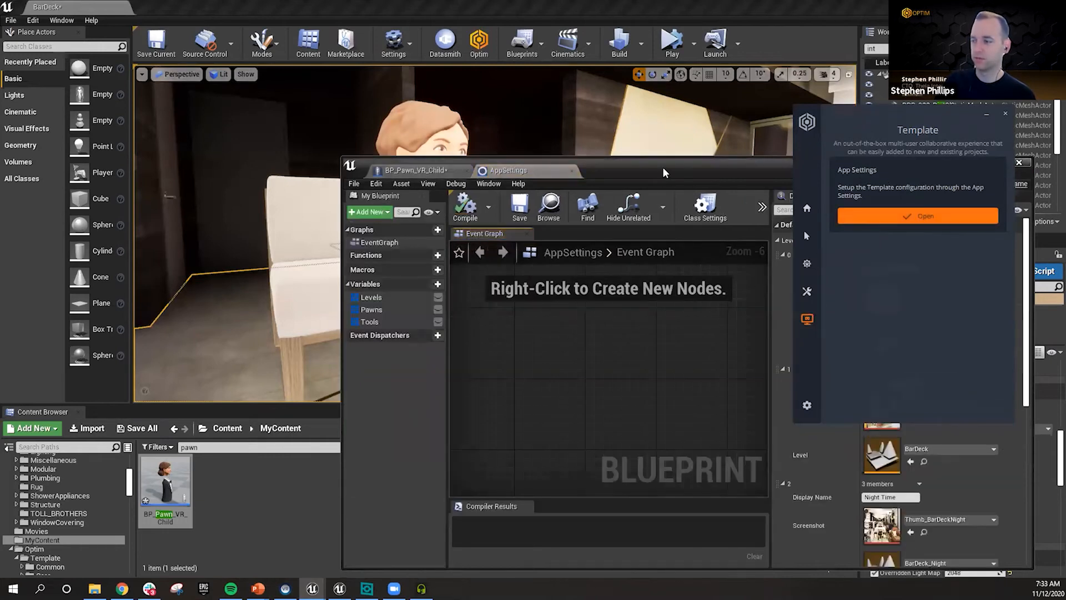
{"action": "left_click_drag", "start_coordinate": [665, 172], "coordinate": [379, 61]}
{"action": "scroll", "coordinate": [546, 250], "scroll_direction": "down", "scroll_amount": 5}
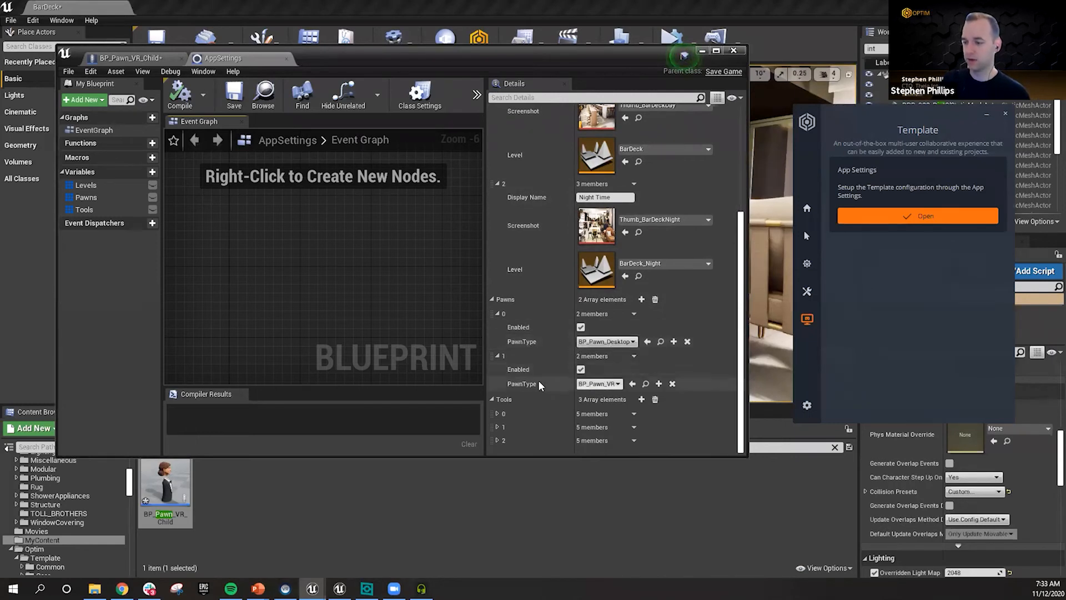
{"action": "left_click", "coordinate": [601, 384]}
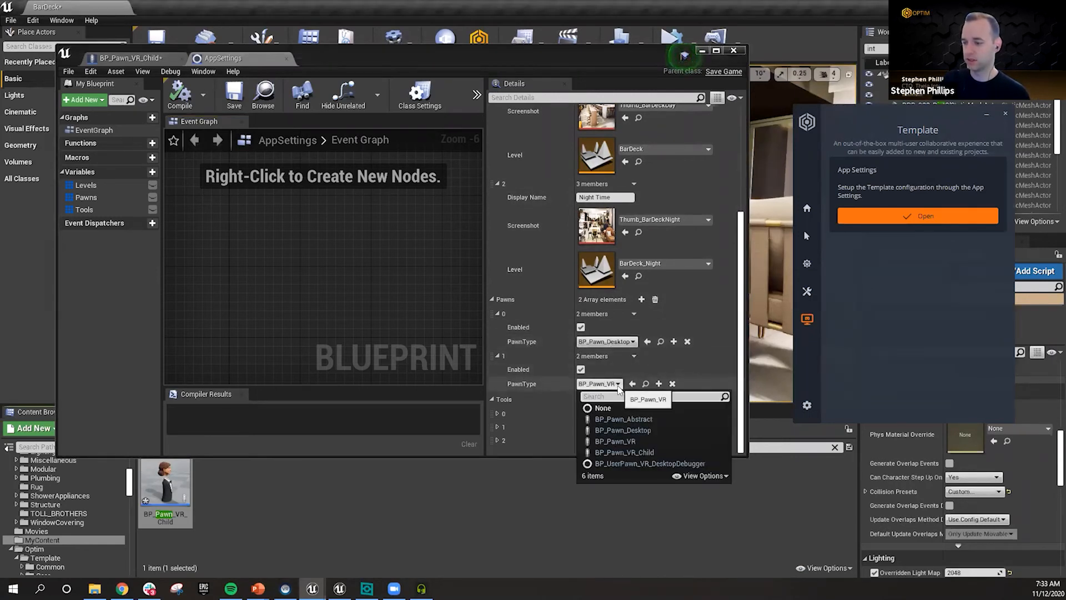
{"action": "left_click", "coordinate": [653, 452]}
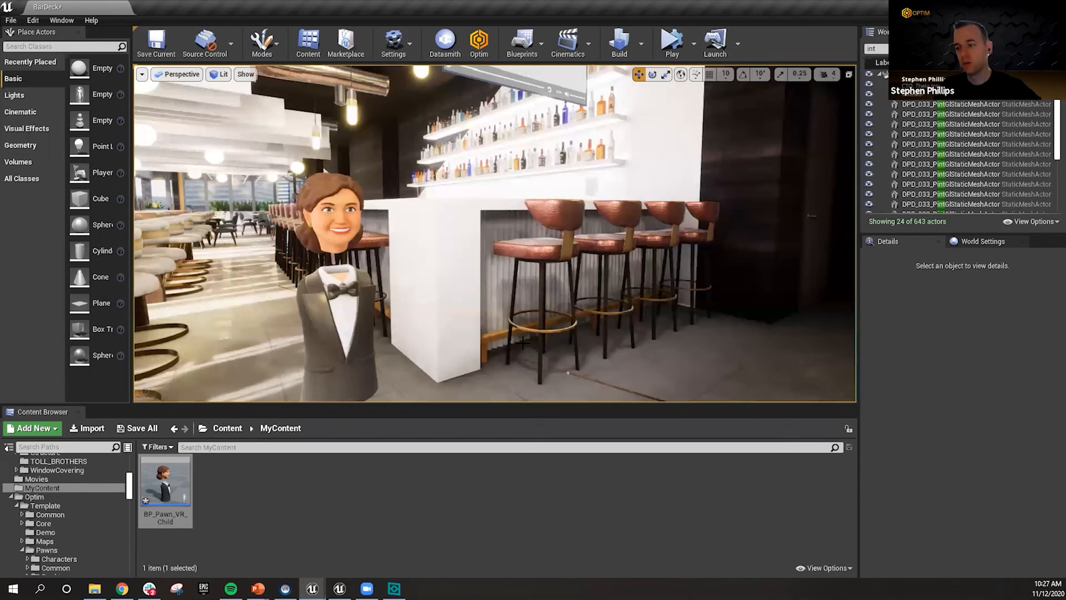
- Search all project content for "abstract" and locate BP_Interactable_Abstract in its source folder
{"action": "left_click_drag", "start_coordinate": [524, 357], "coordinate": [544, 343]}
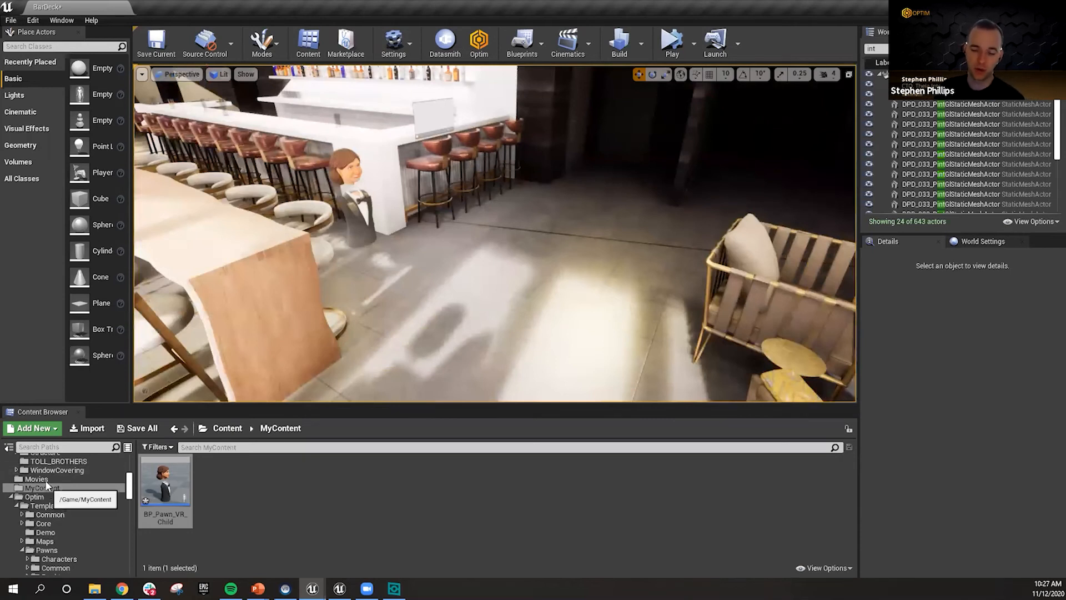
{"action": "left_click", "coordinate": [226, 428]}
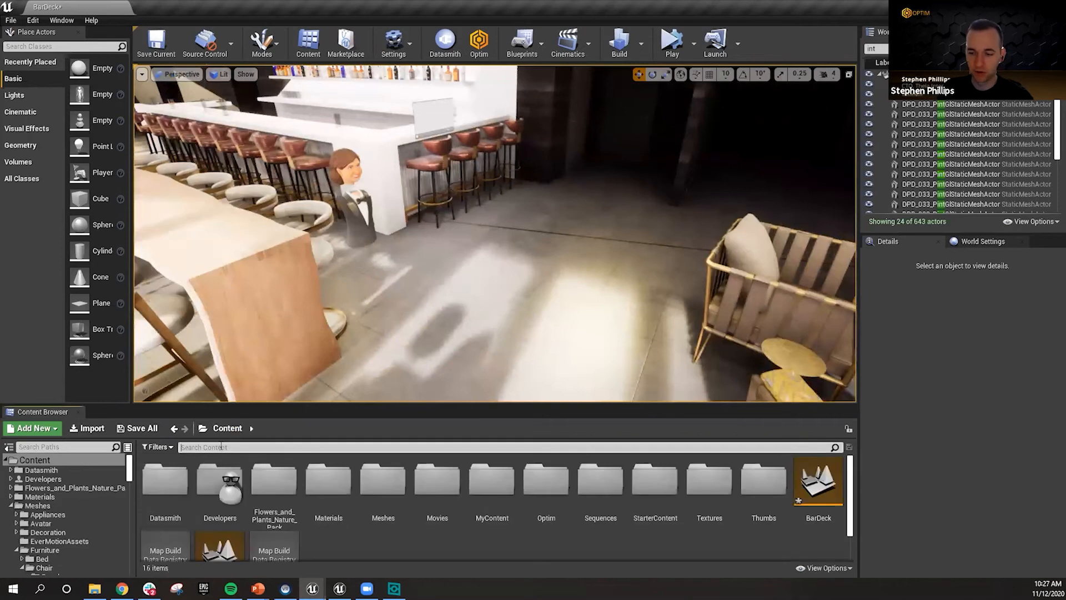
{"action": "left_click", "coordinate": [221, 447]}
{"action": "type", "text": "abstract"}
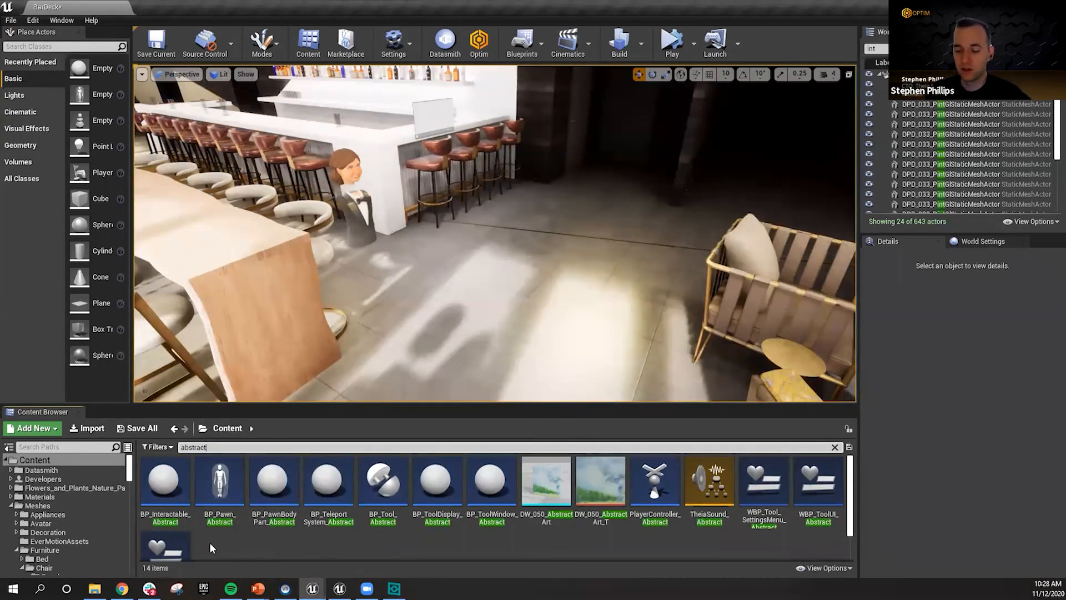
{"action": "left_click", "coordinate": [181, 506]}
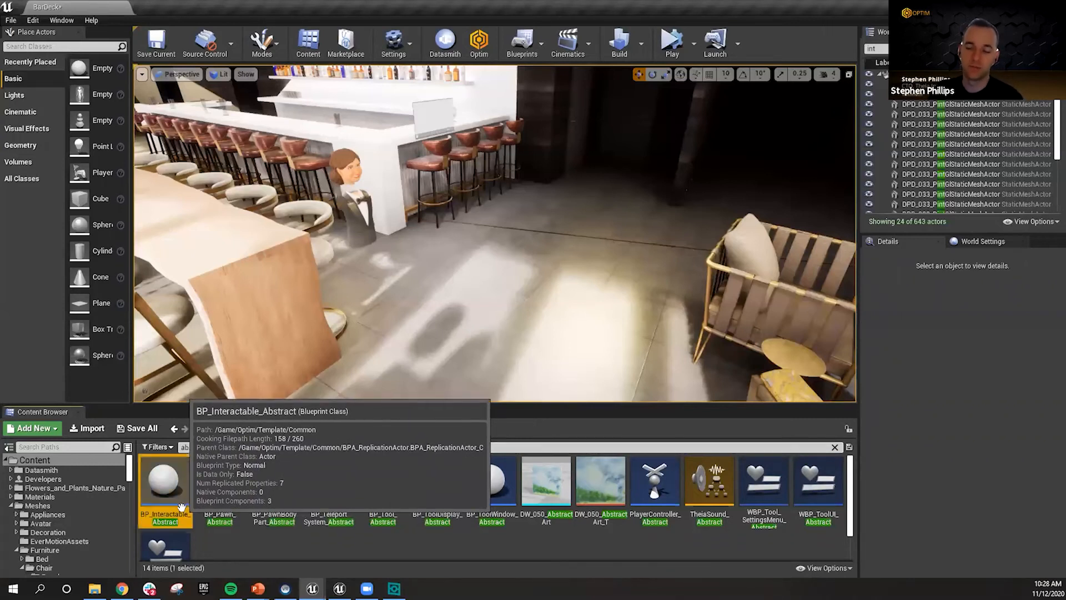
{"action": "right_click", "coordinate": [168, 466]}
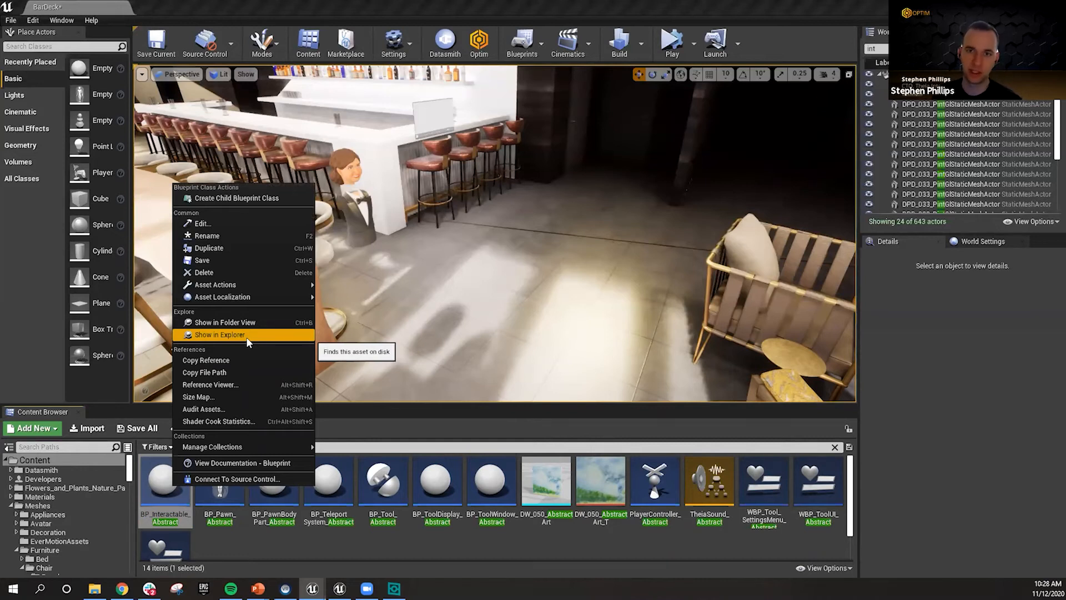
{"action": "left_click", "coordinate": [225, 322]}
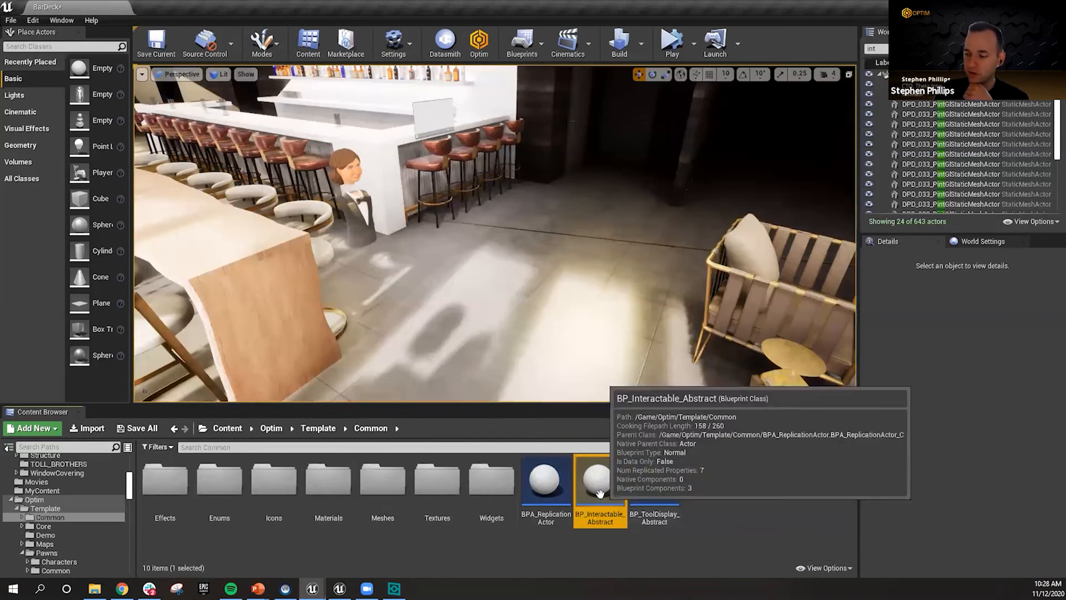
- Place BP_Interactable_Abstract on the floor near the bar and assign FCS_032_AlluxStool as its static mesh
{"action": "left_click_drag", "start_coordinate": [594, 483], "coordinate": [499, 186]}
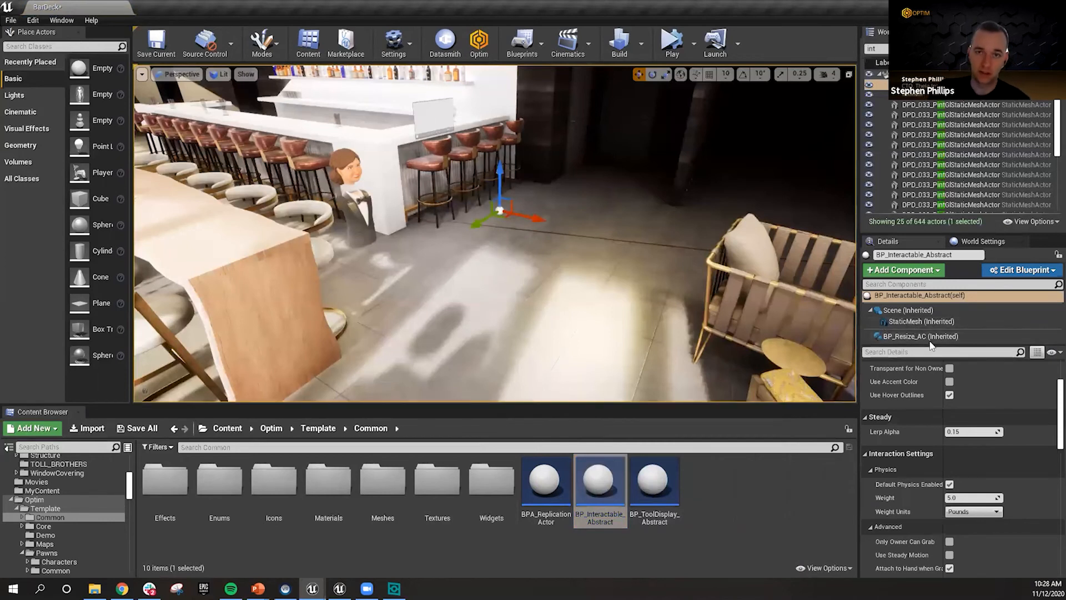
{"action": "left_click", "coordinate": [918, 323]}
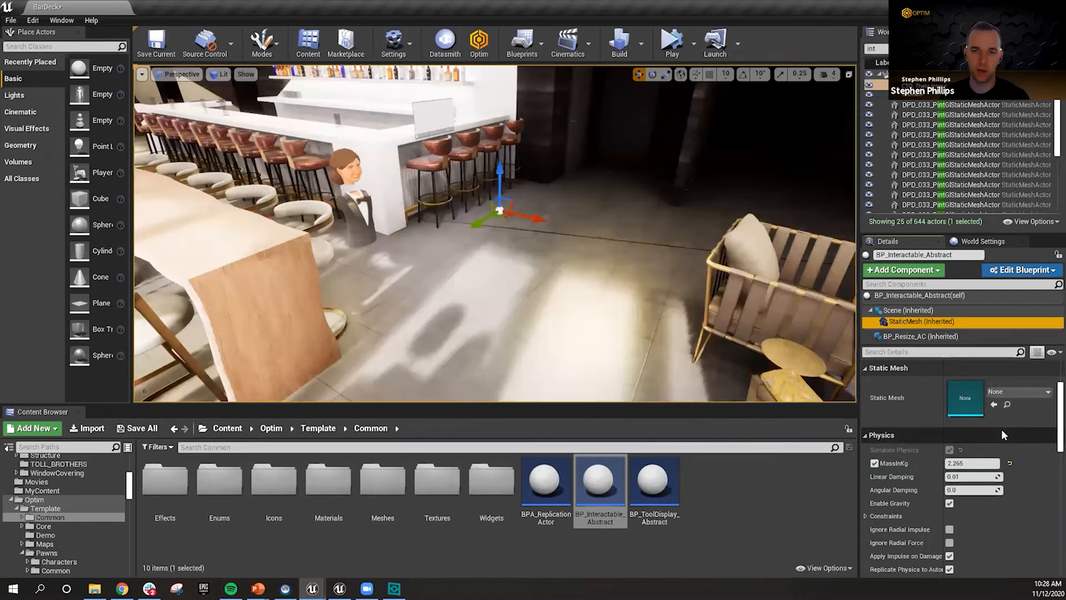
{"action": "left_click", "coordinate": [1012, 395]}
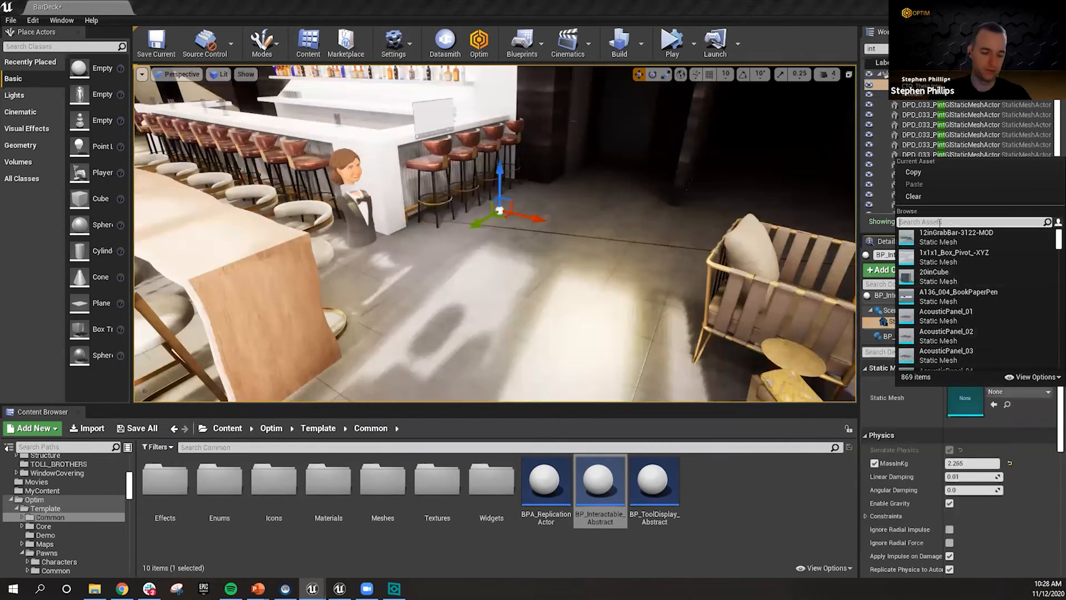
{"action": "type", "text": "stool"}
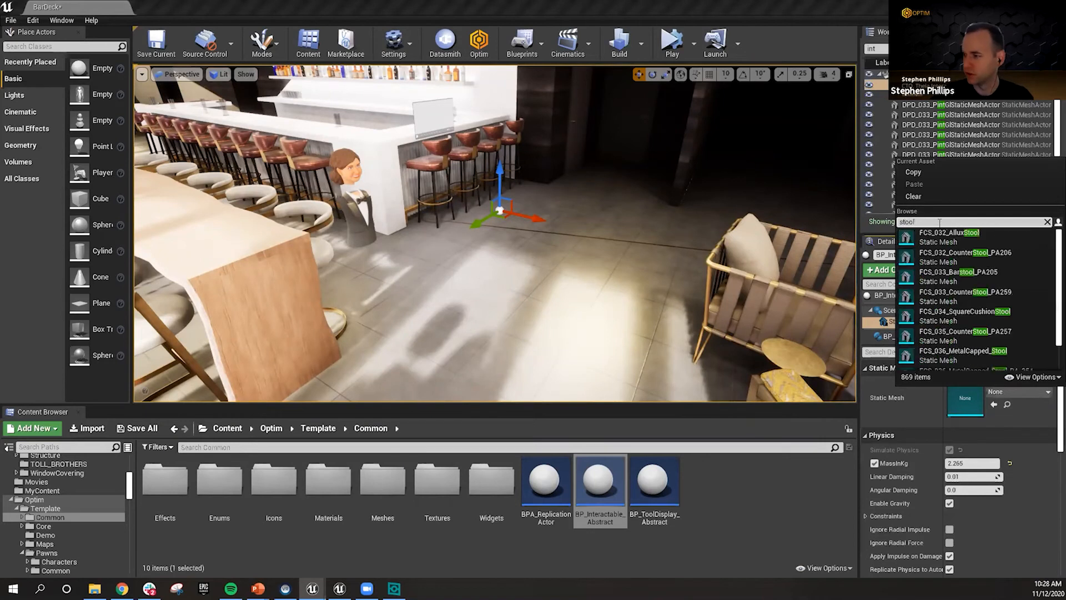
{"action": "left_click", "coordinate": [949, 236]}
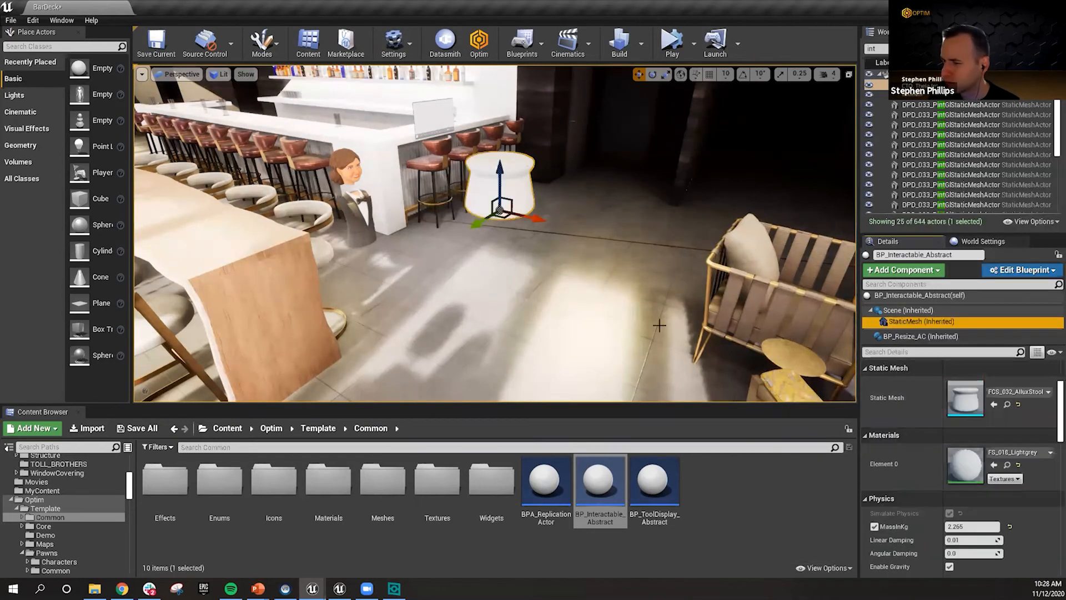
{"action": "key", "text": "f"}
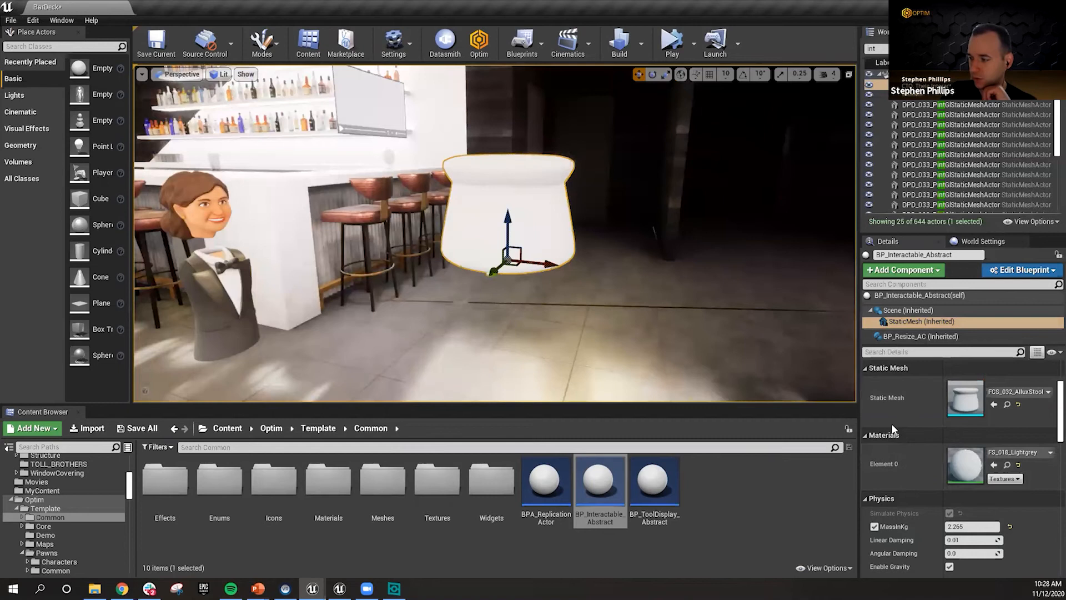
- Review the interactable stool's default physics, weight and weight unit settings, and briefly play-test the level
{"action": "left_click", "coordinate": [910, 297]}
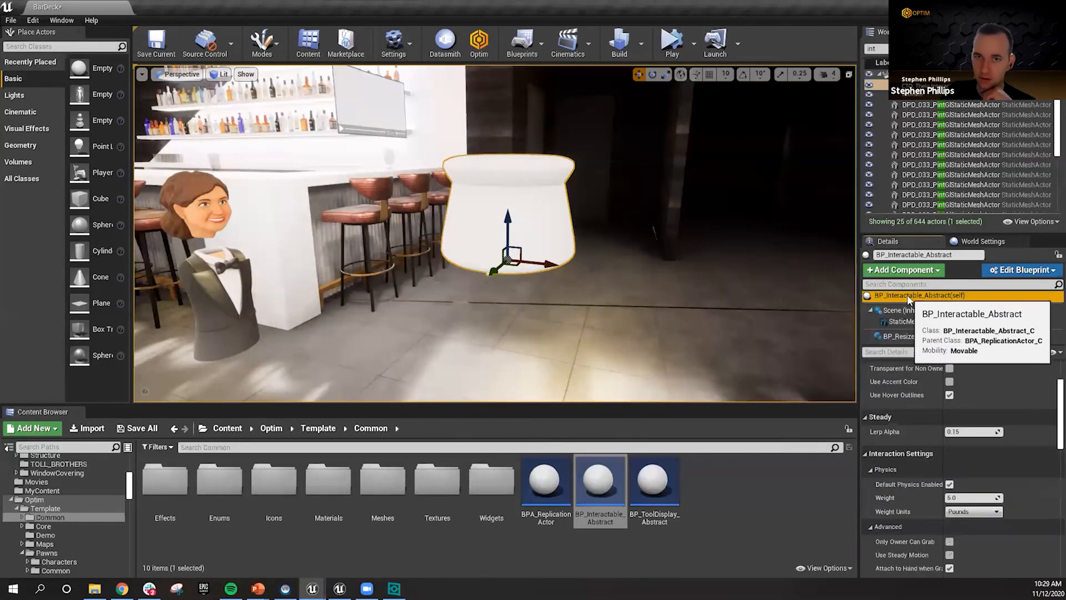
{"action": "scroll", "coordinate": [914, 419], "scroll_direction": "down", "scroll_amount": 2}
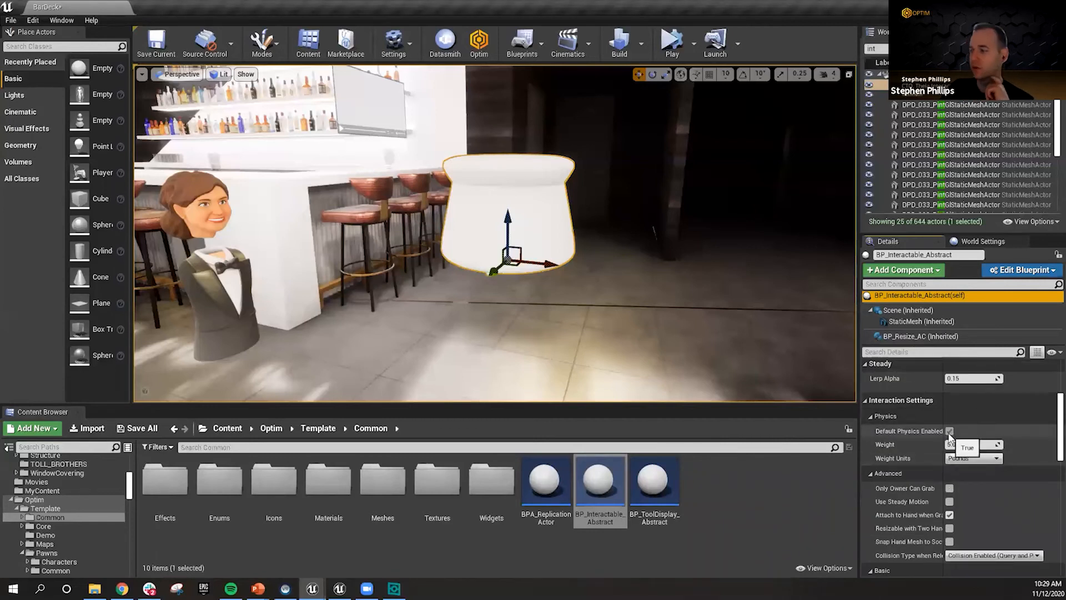
{"action": "mouse_move", "coordinate": [656, 299]}
{"action": "left_mouse_down"}
{"action": "mouse_move", "coordinate": [673, 372]}
{"action": "mouse_move", "coordinate": [664, 378]}
{"action": "mouse_move", "coordinate": [648, 300]}
{"action": "left_mouse_up"}
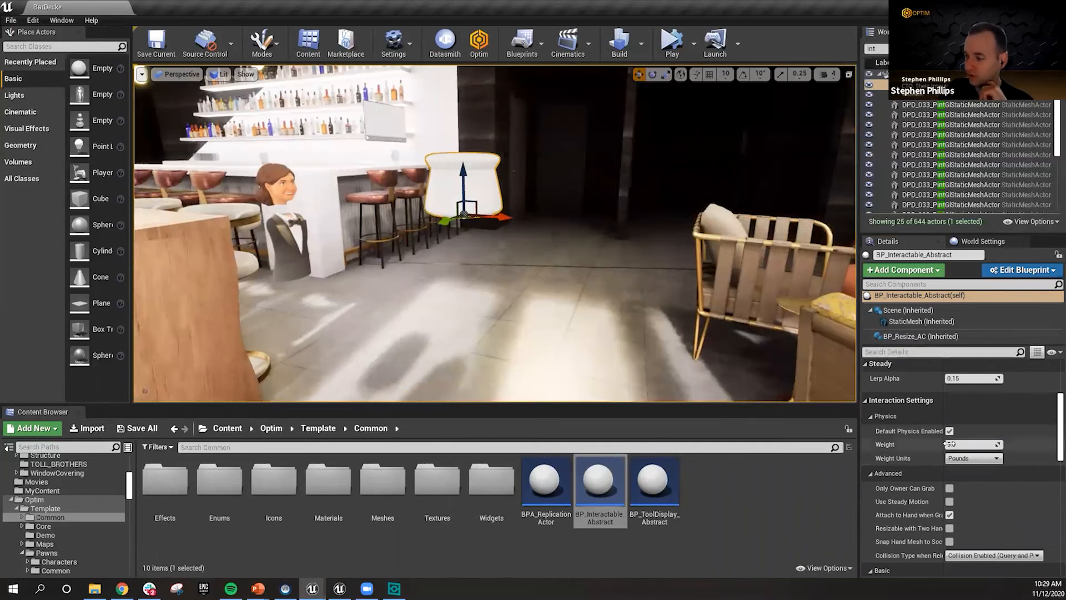
{"action": "left_click", "coordinate": [996, 458]}
{"action": "left_click", "coordinate": [965, 474]}
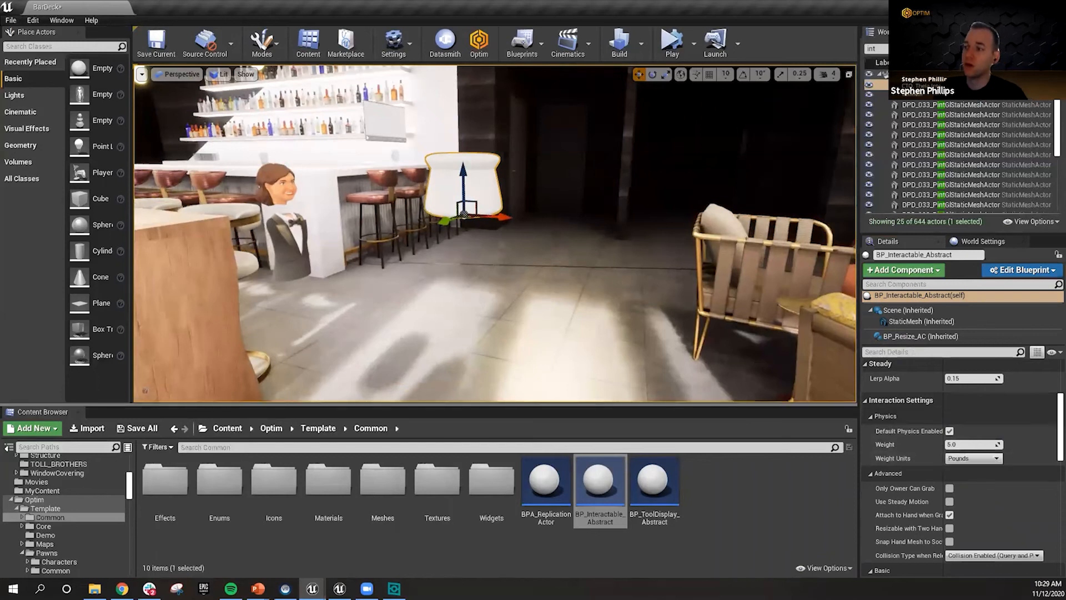
{"action": "left_click", "coordinate": [670, 43]}
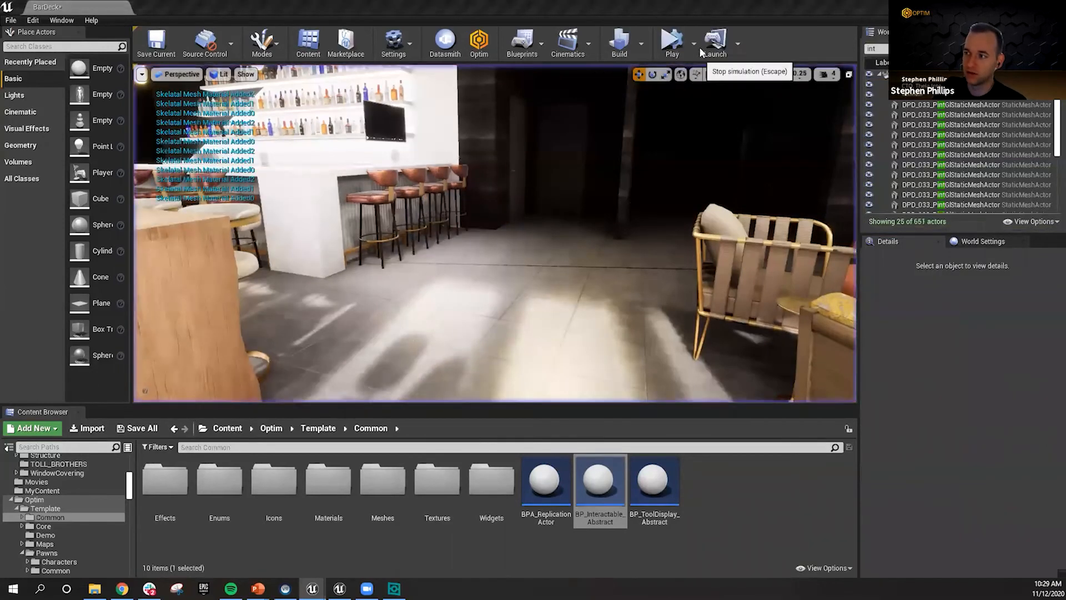
{"action": "left_click", "coordinate": [699, 50]}
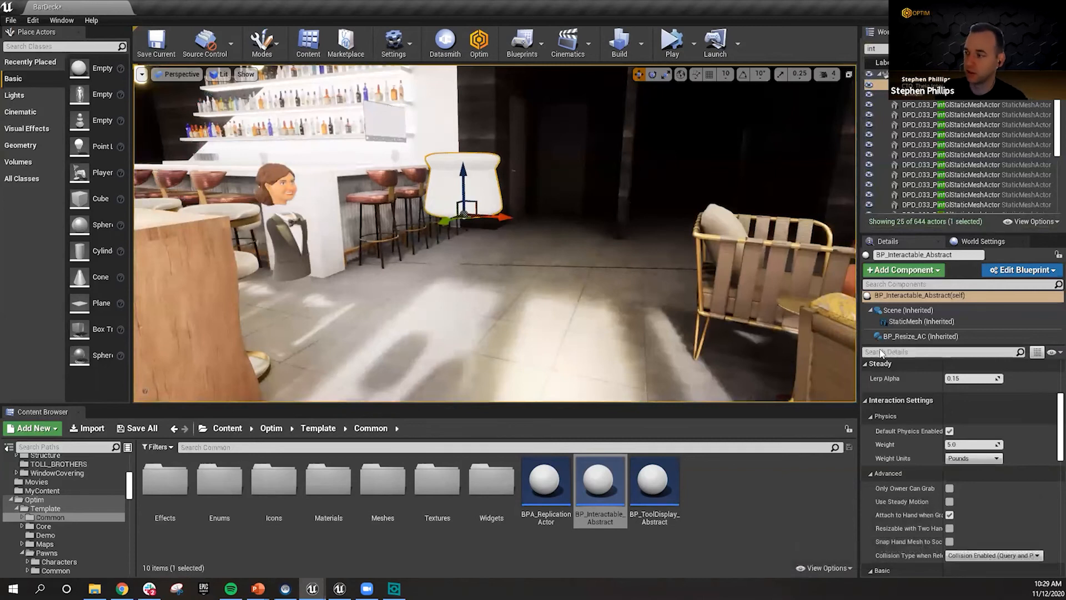
- Add a 10DOP-Z simplified collision to the FCS_032_AlluxStool mesh, save it, and close the open asset editors
{"action": "left_click", "coordinate": [912, 322]}
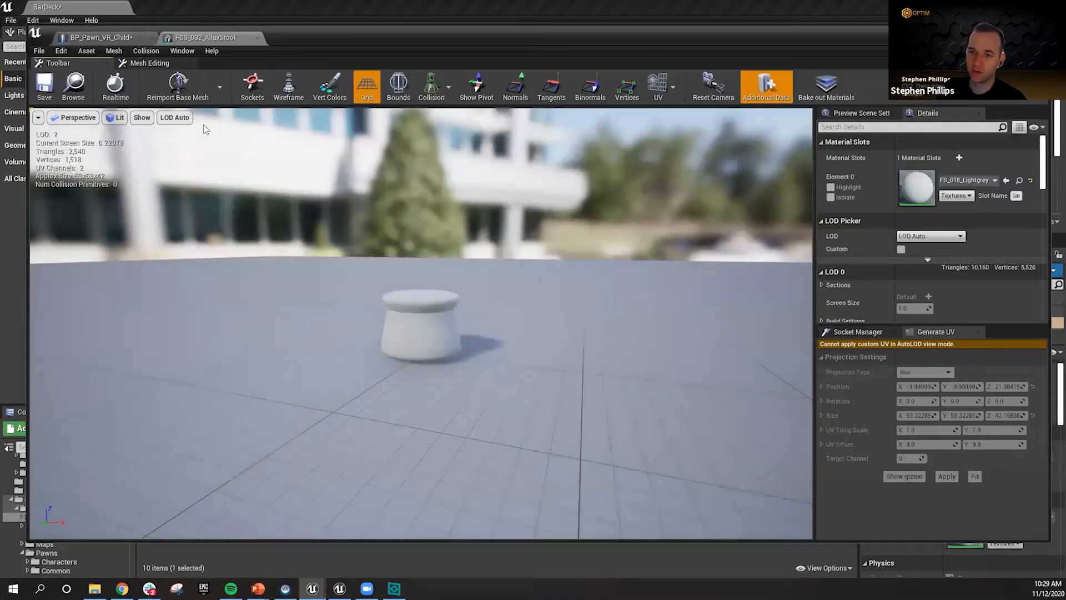
{"action": "left_click", "coordinate": [148, 52]}
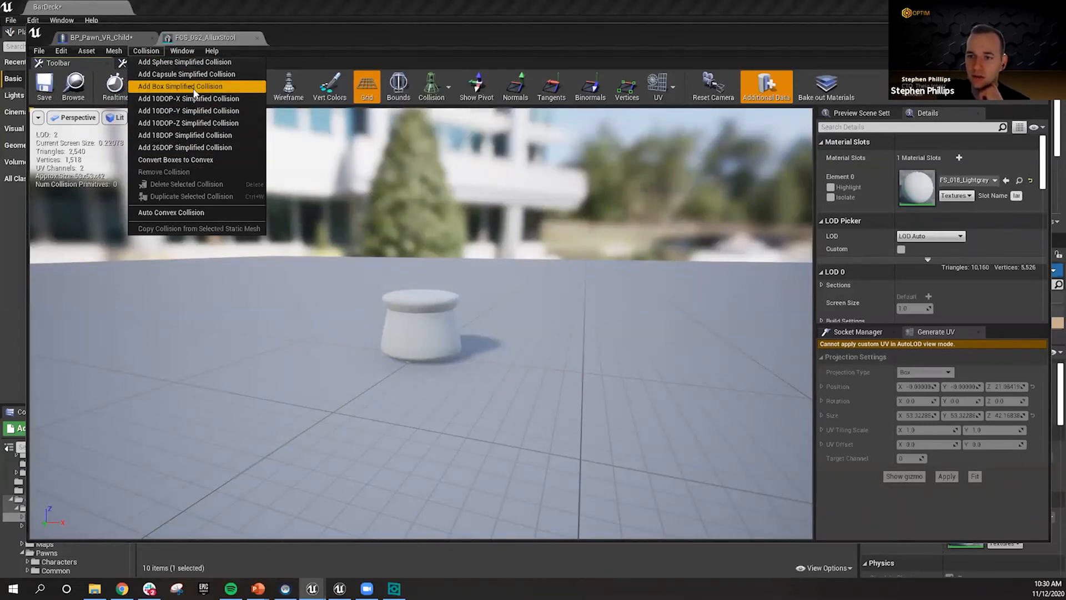
{"action": "left_click", "coordinate": [187, 123]}
{"action": "scroll", "coordinate": [486, 332], "scroll_direction": "up", "scroll_amount": 5}
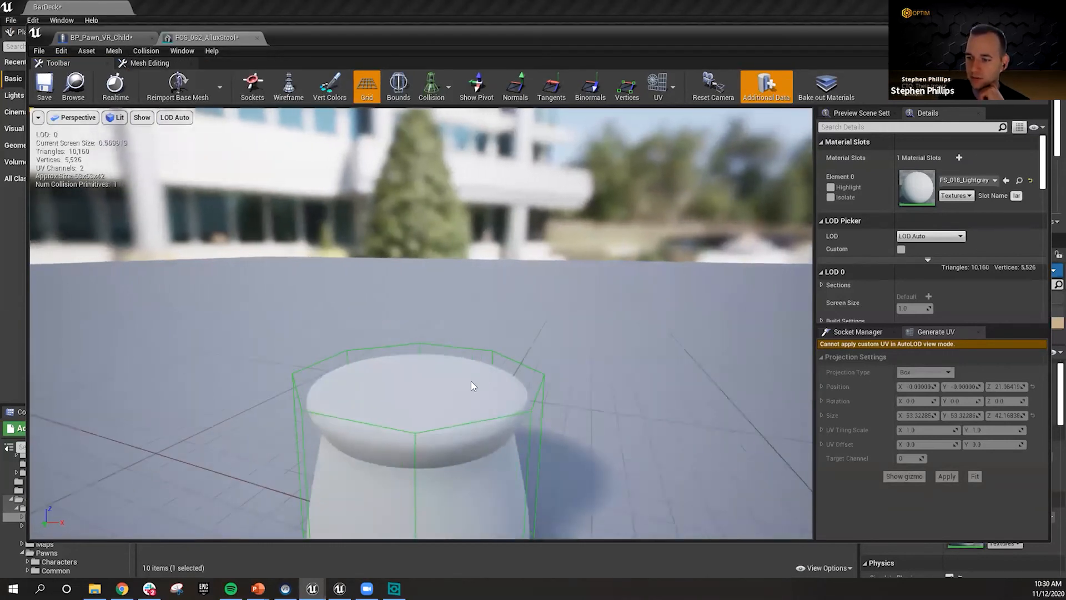
{"action": "left_click_drag", "start_coordinate": [464, 347], "coordinate": [453, 375]}
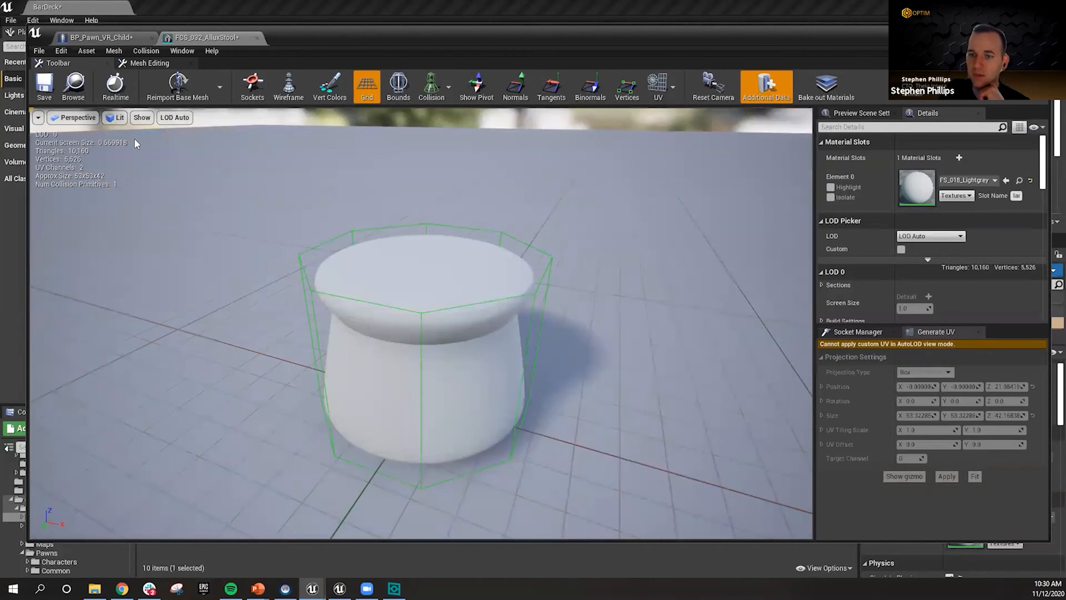
{"action": "left_click", "coordinate": [43, 87]}
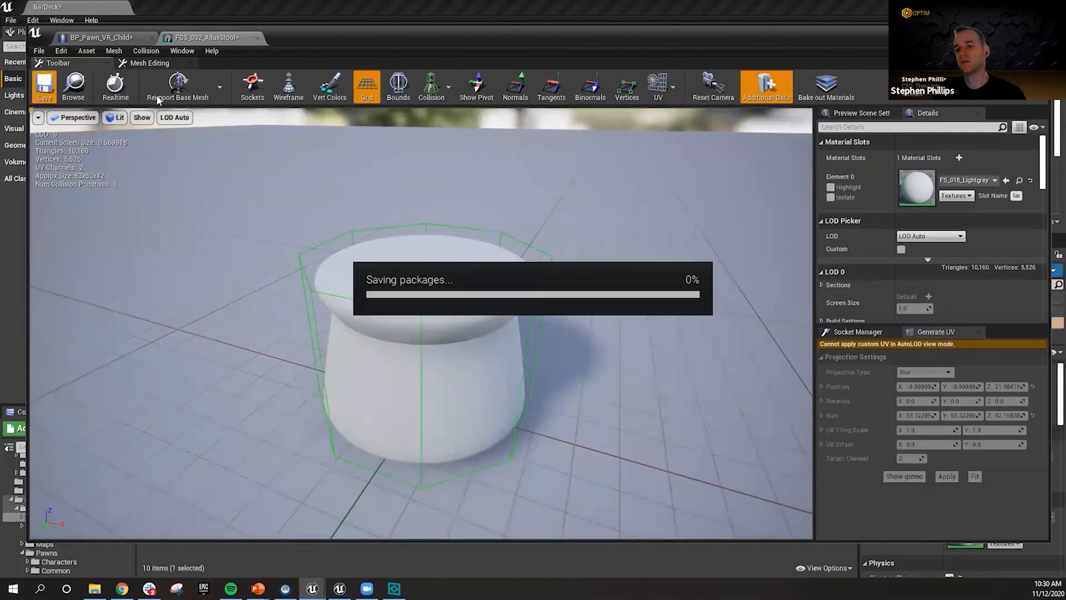
{"action": "left_click", "coordinate": [257, 39]}
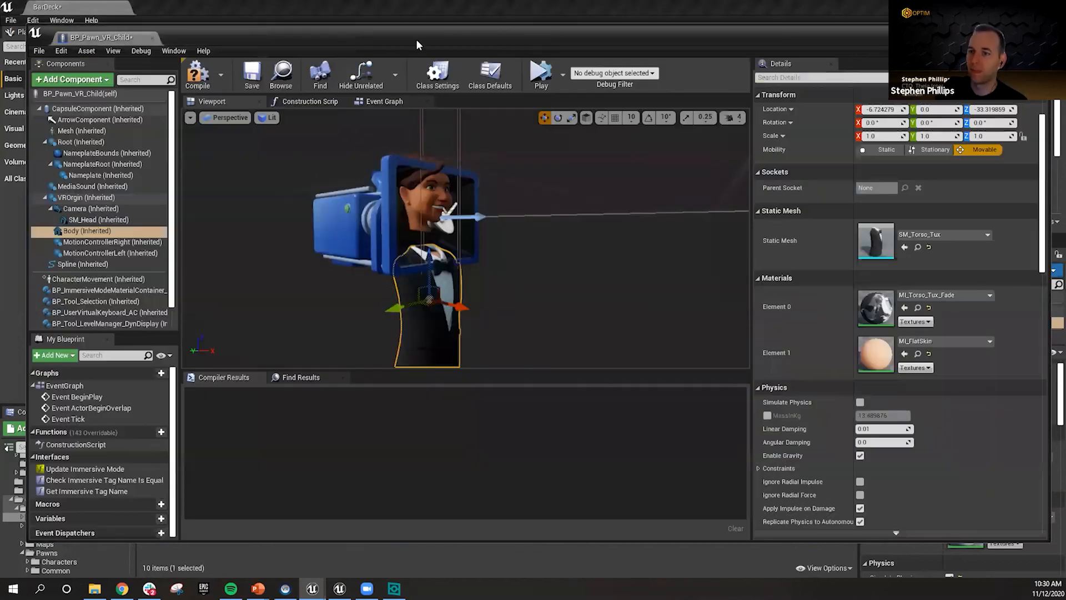
{"action": "left_click", "coordinate": [154, 37]}
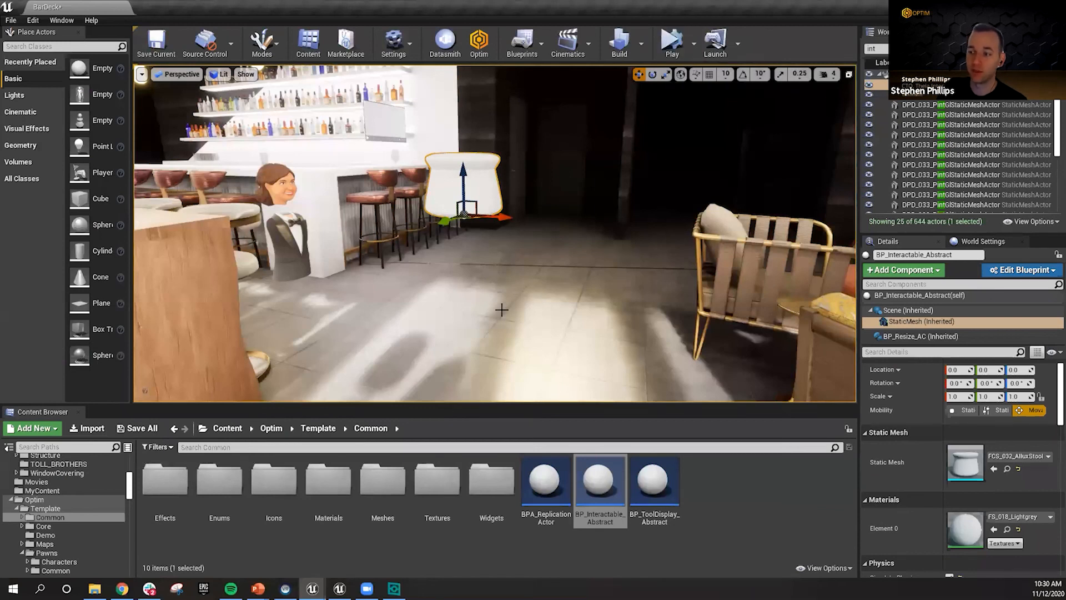
- Simulate the level, select the stool, and examine its interaction settings, including the physics, advanced and hand animation options
{"action": "left_click", "coordinate": [672, 42]}
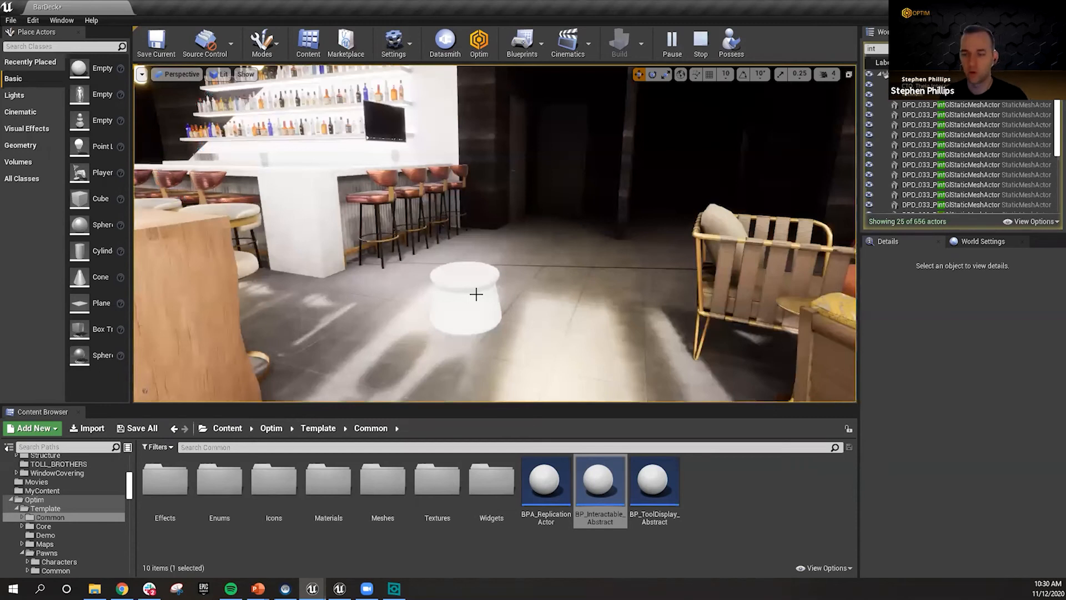
{"action": "left_click", "coordinate": [476, 294]}
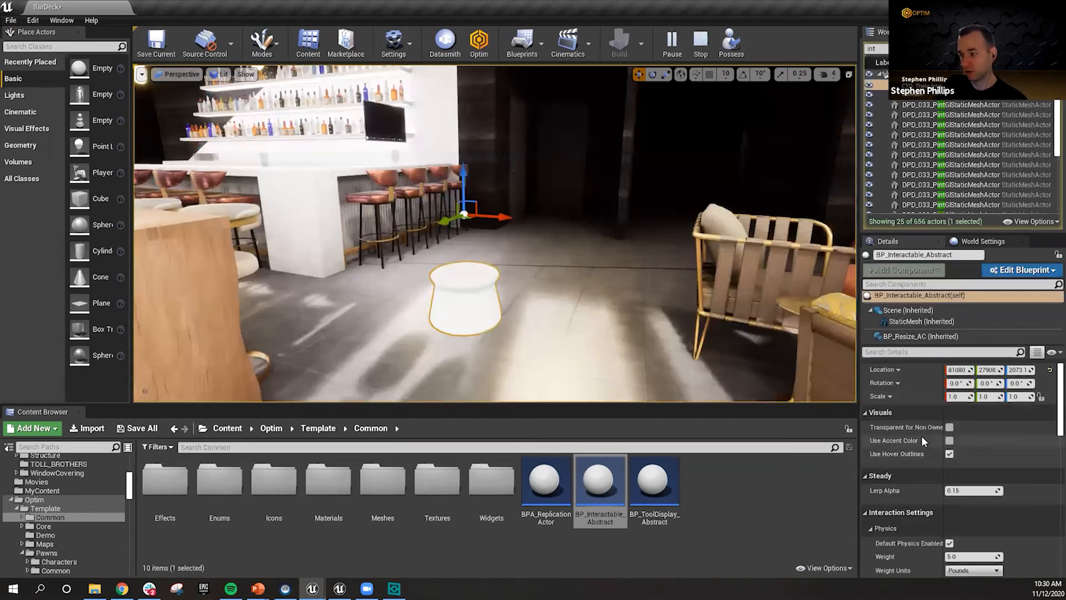
{"action": "scroll", "coordinate": [920, 445], "scroll_direction": "down", "scroll_amount": 5}
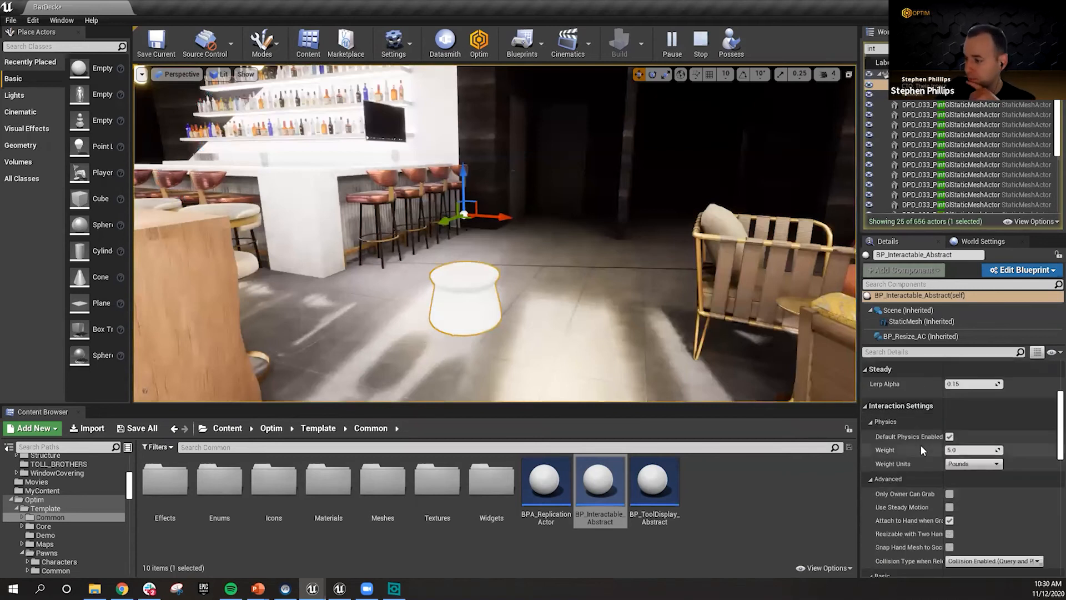
{"action": "scroll", "coordinate": [920, 447], "scroll_direction": "down", "scroll_amount": 1}
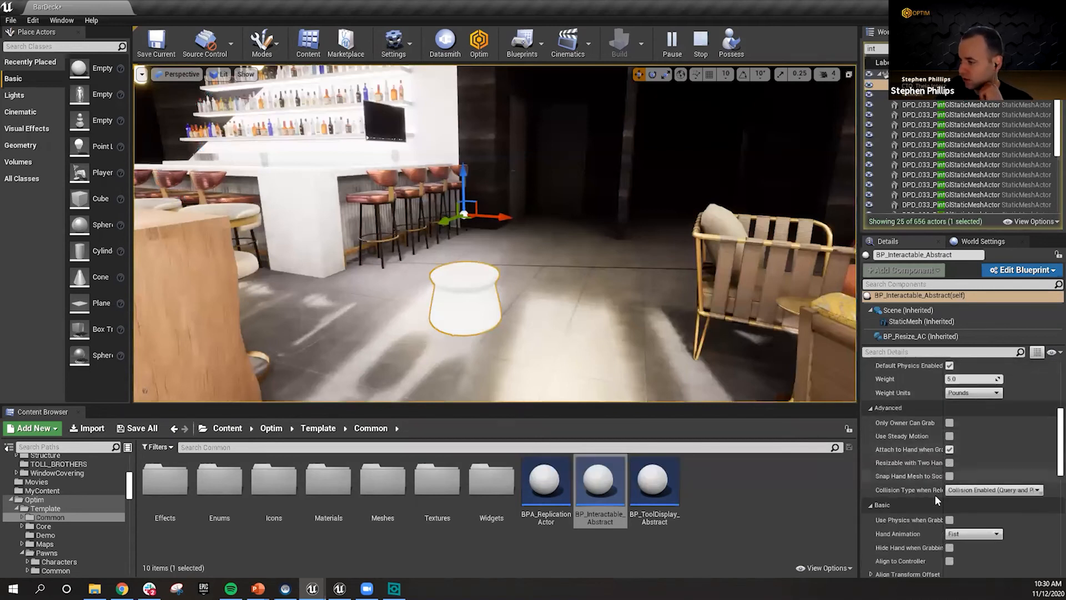
{"action": "scroll", "coordinate": [920, 505], "scroll_direction": "down", "scroll_amount": 5}
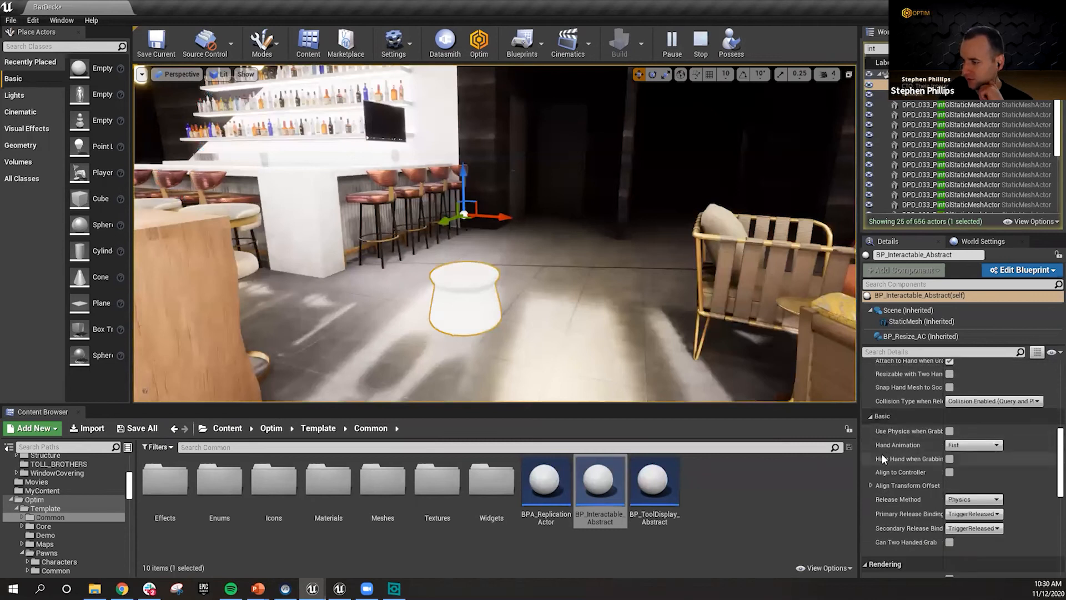
{"action": "left_click", "coordinate": [993, 445]}
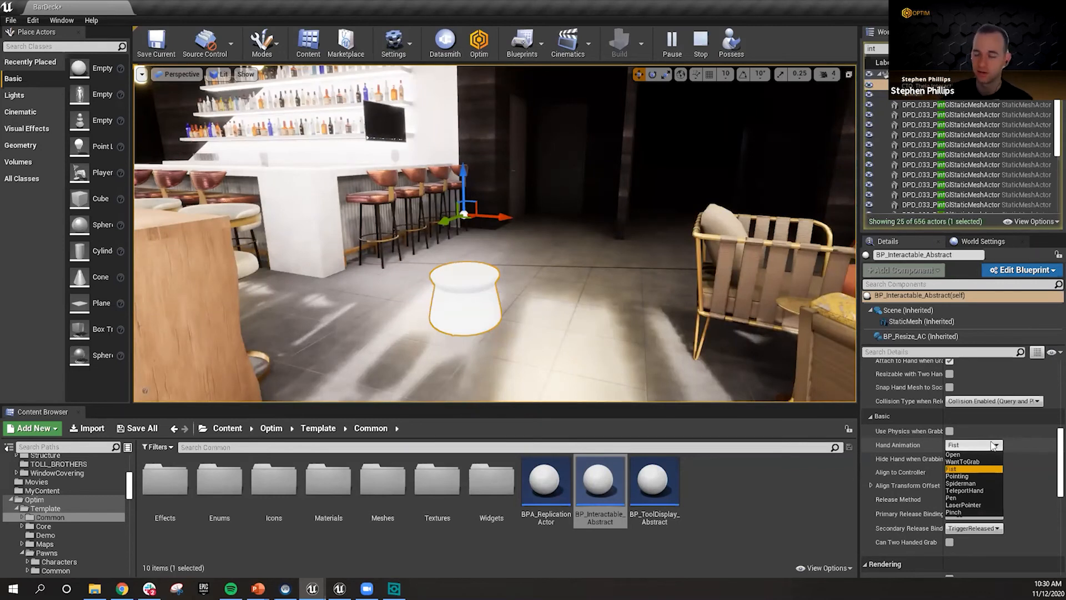
{"action": "left_click", "coordinate": [974, 468]}
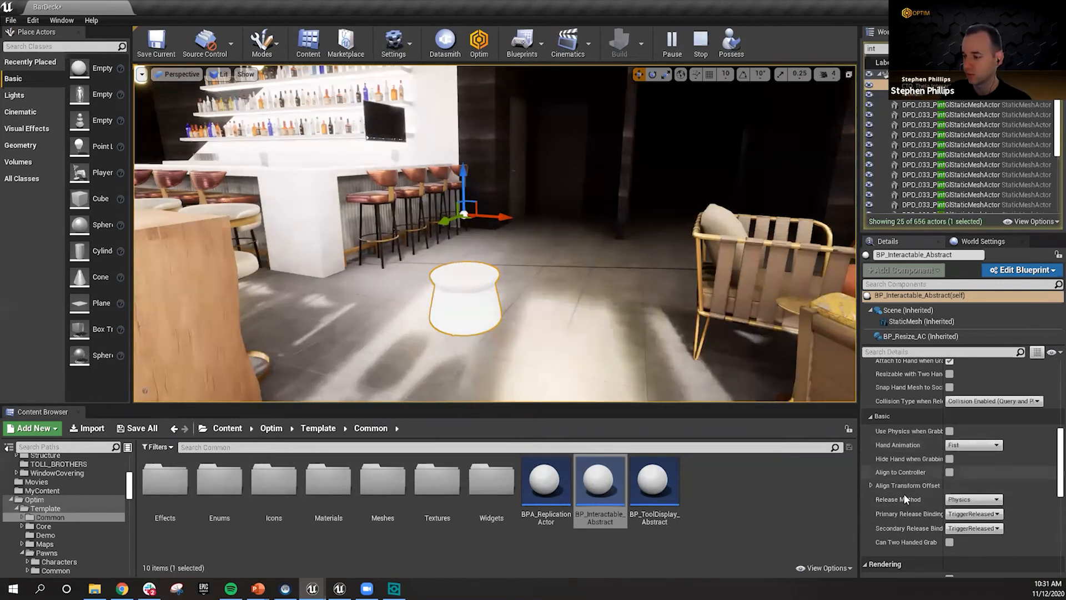
{"action": "scroll", "coordinate": [894, 491], "scroll_direction": "up", "scroll_amount": 3}
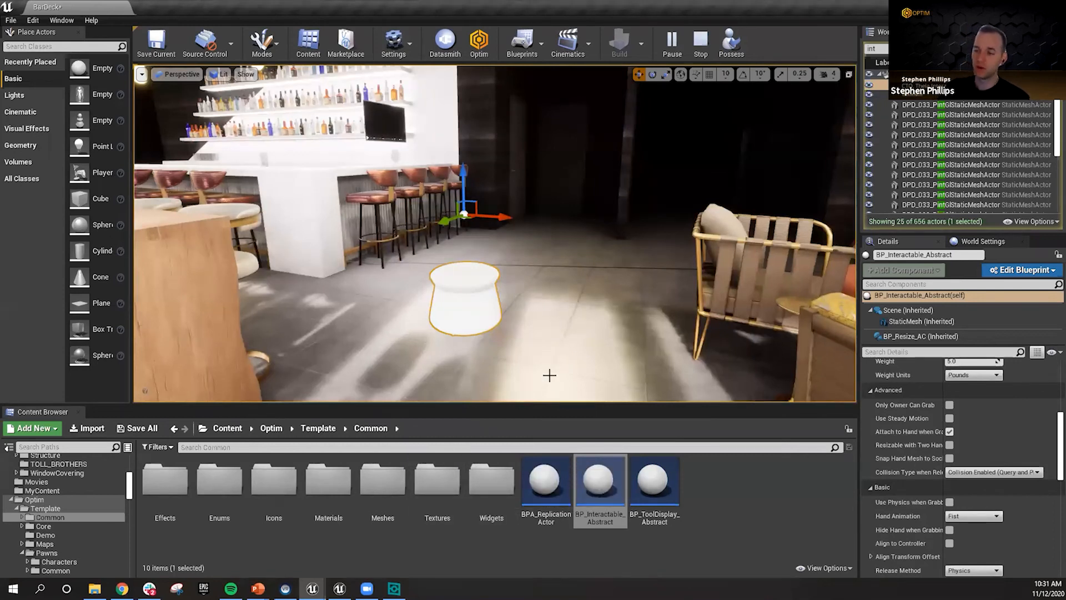
- Search the Optim Template content for "whiteb" and locate BP_WhiteBoard in its source folder
{"action": "mouse_move", "coordinate": [569, 362]}
{"action": "right_mouse_down"}
{"action": "mouse_move", "coordinate": [519, 344]}
{"action": "mouse_move", "coordinate": [541, 322]}
{"action": "mouse_move", "coordinate": [500, 322]}
{"action": "mouse_move", "coordinate": [569, 362]}
{"action": "right_mouse_up"}
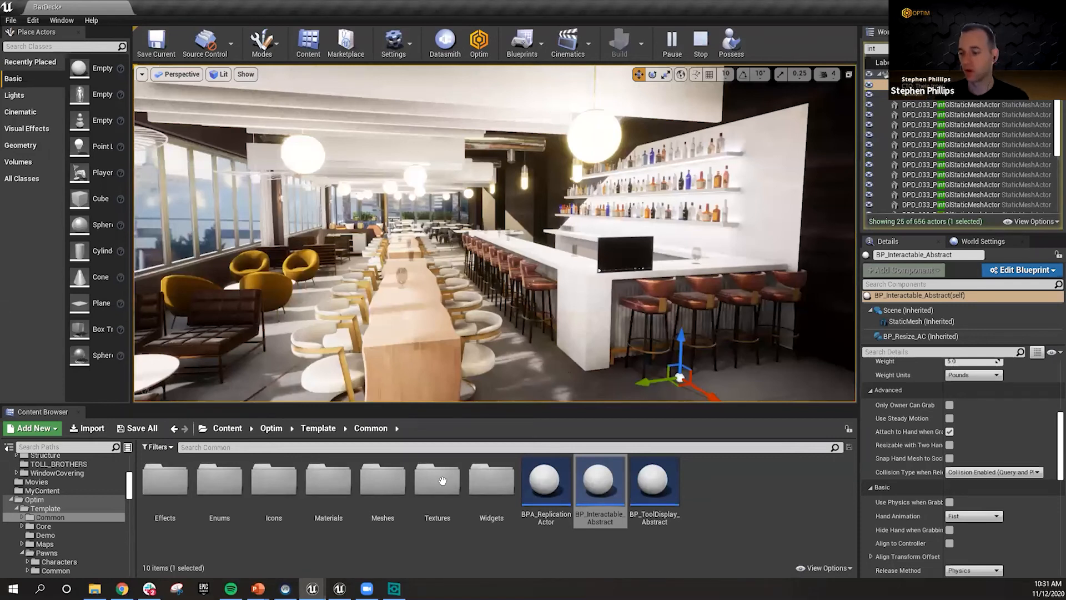
{"action": "left_click", "coordinate": [325, 430]}
{"action": "double_click", "coordinate": [452, 500]}
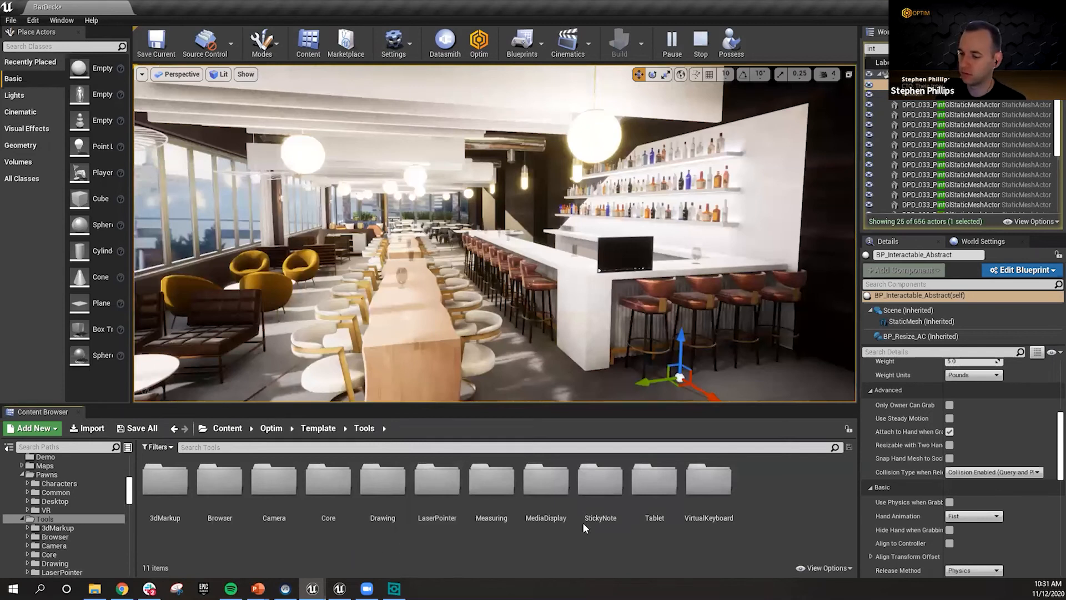
{"action": "left_click", "coordinate": [319, 428]}
{"action": "type", "text": "whiteb"}
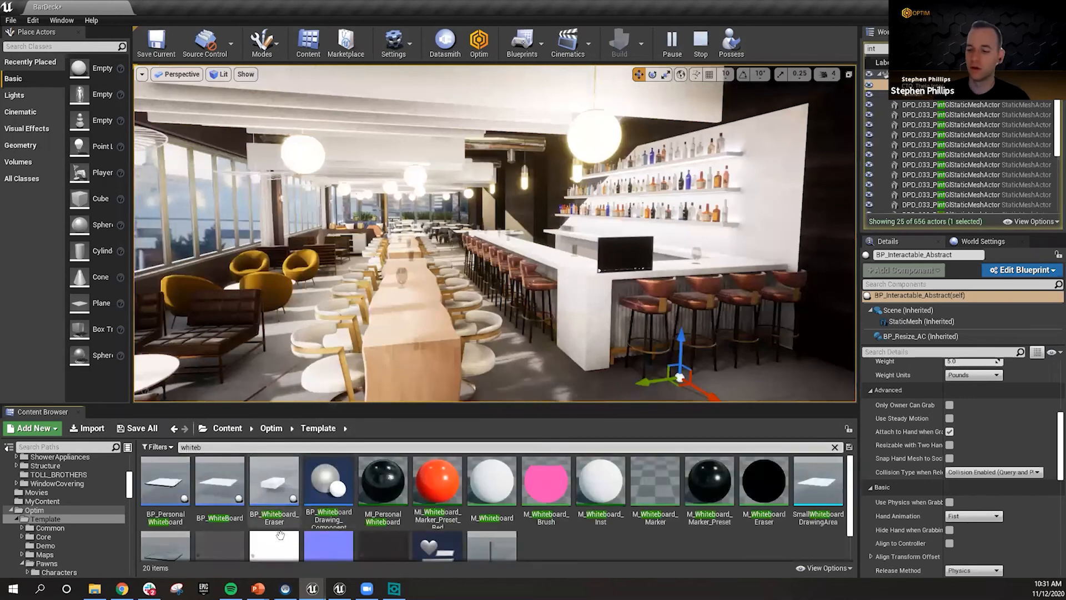
{"action": "right_click", "coordinate": [229, 489]}
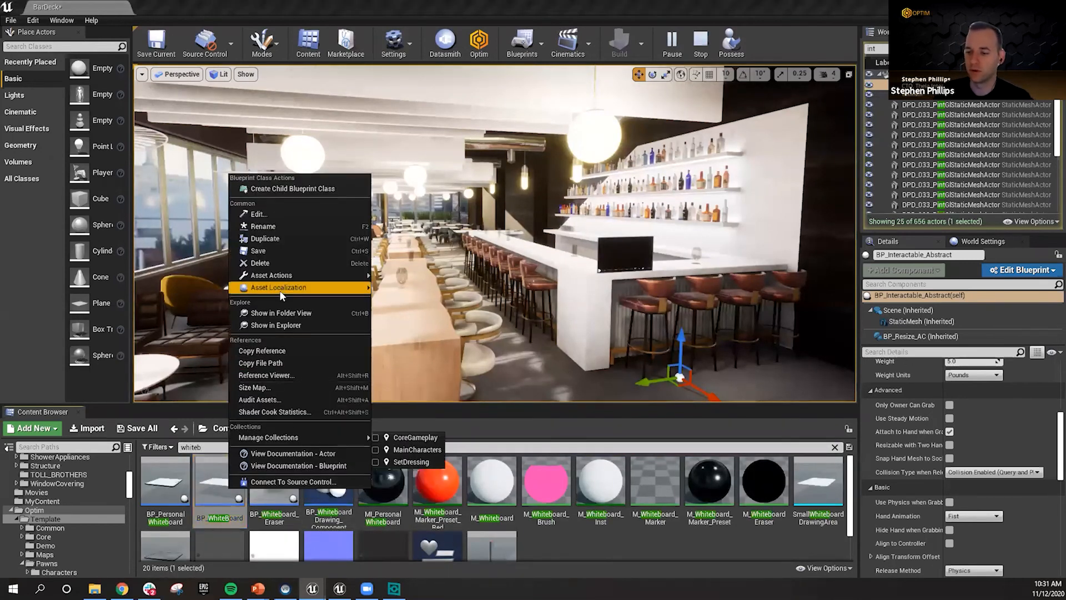
{"action": "left_click", "coordinate": [281, 313]}
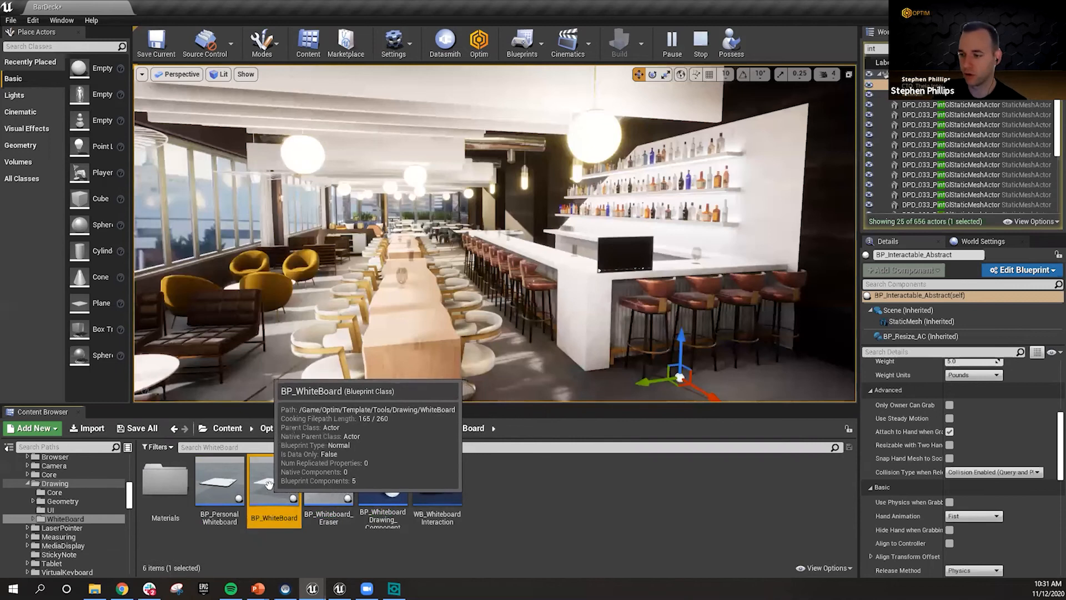
{"action": "left_click_drag", "start_coordinate": [273, 488], "coordinate": [414, 300]}
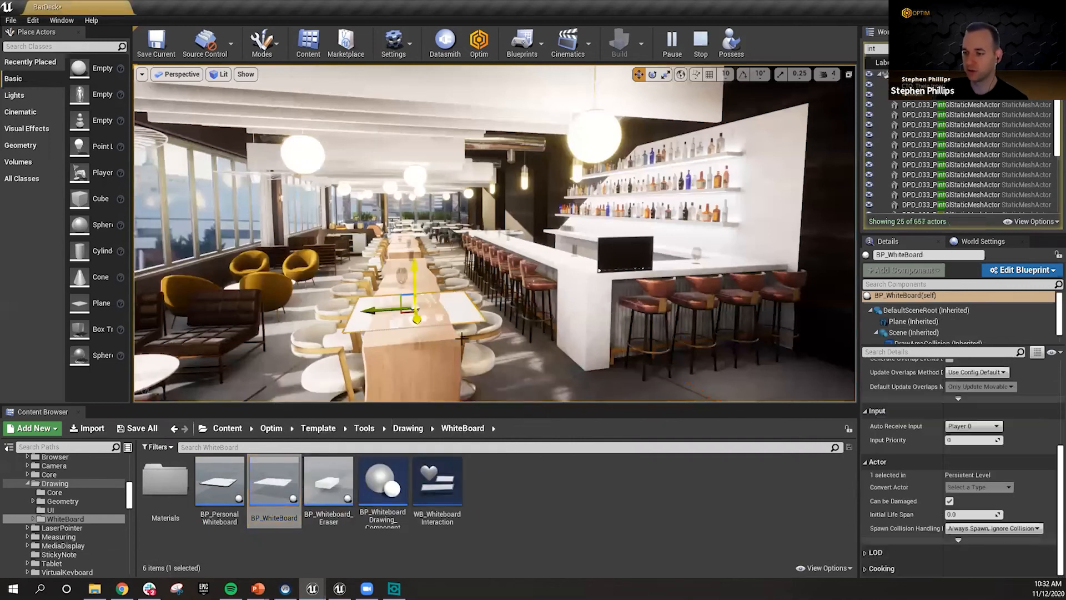
{"action": "left_click_drag", "start_coordinate": [412, 222], "coordinate": [412, 222]}
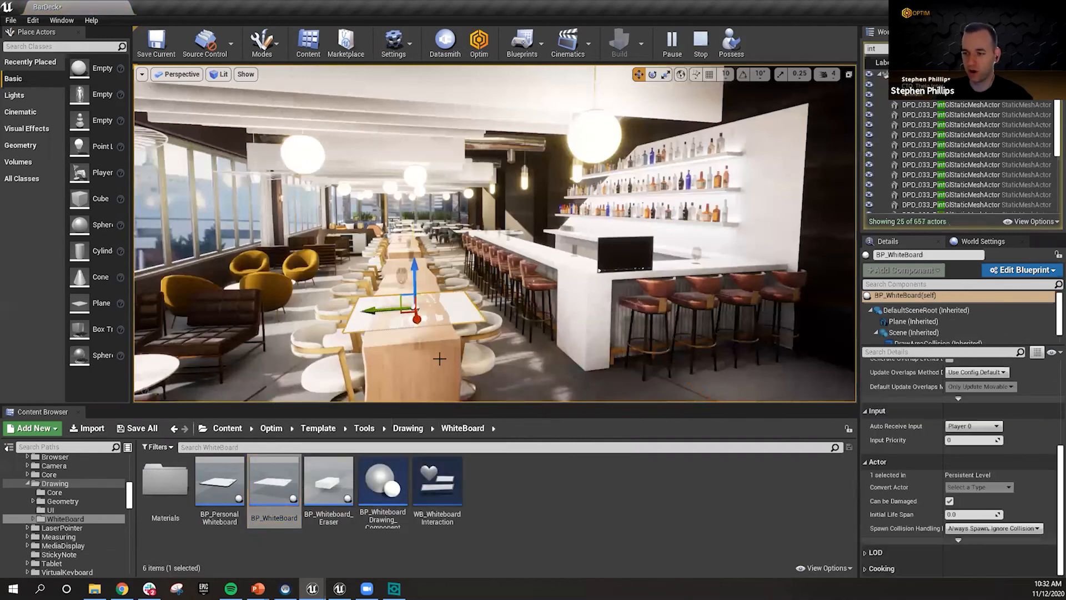
{"action": "right_click_drag", "start_coordinate": [644, 85], "coordinate": [665, 92]}
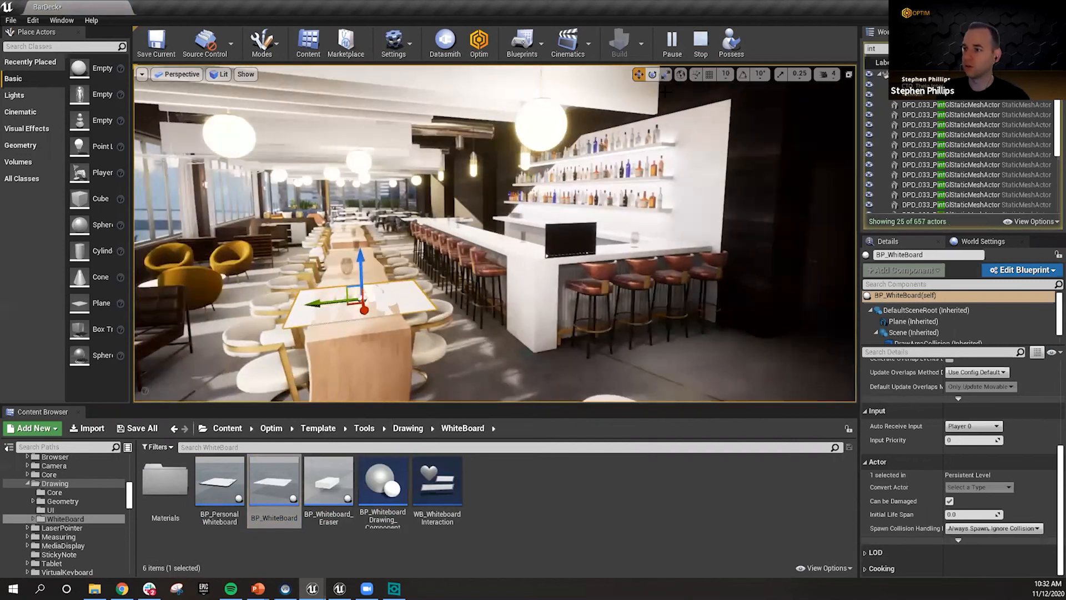
- Stop the simulation and place BP_WhiteBoard upright over the end of the long wooden table
{"action": "left_click", "coordinate": [700, 42]}
{"action": "left_click_drag", "start_coordinate": [354, 306], "coordinate": [351, 197]}
{"action": "key", "text": "e"}
{"action": "key", "text": "w"}
{"action": "key", "text": "a"}
{"action": "right_click_drag", "start_coordinate": [404, 269], "coordinate": [461, 251]}
{"action": "key", "text": "s"}
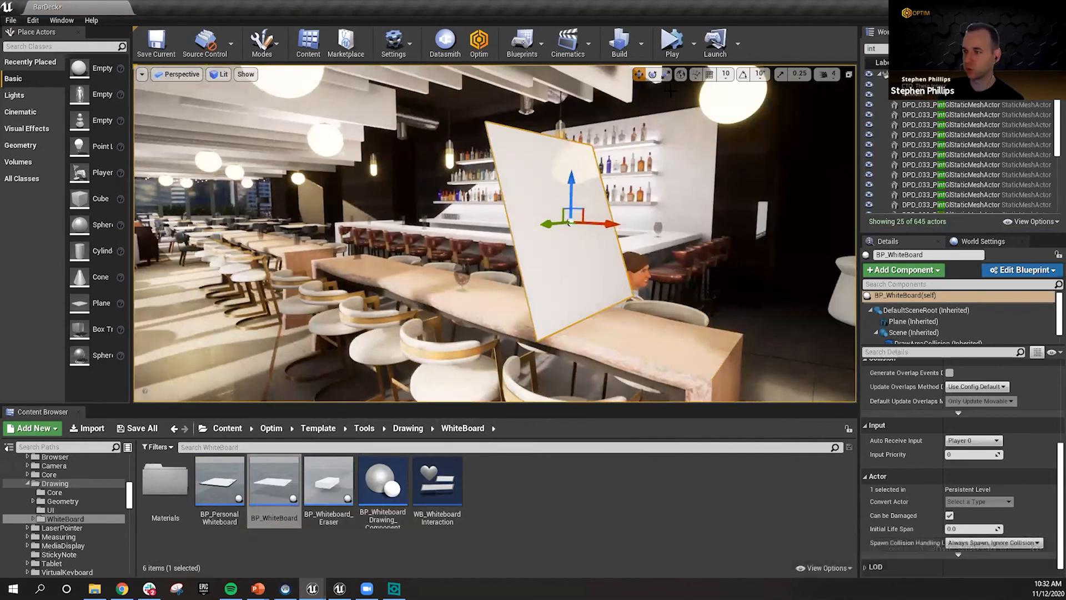
- Simulate the level and examine the whiteboard's undo, delete and redo controls up close and from farther back
{"action": "left_click", "coordinate": [671, 42]}
{"action": "right_click_drag", "start_coordinate": [517, 300], "coordinate": [551, 303]}
{"action": "key", "text": "w"}
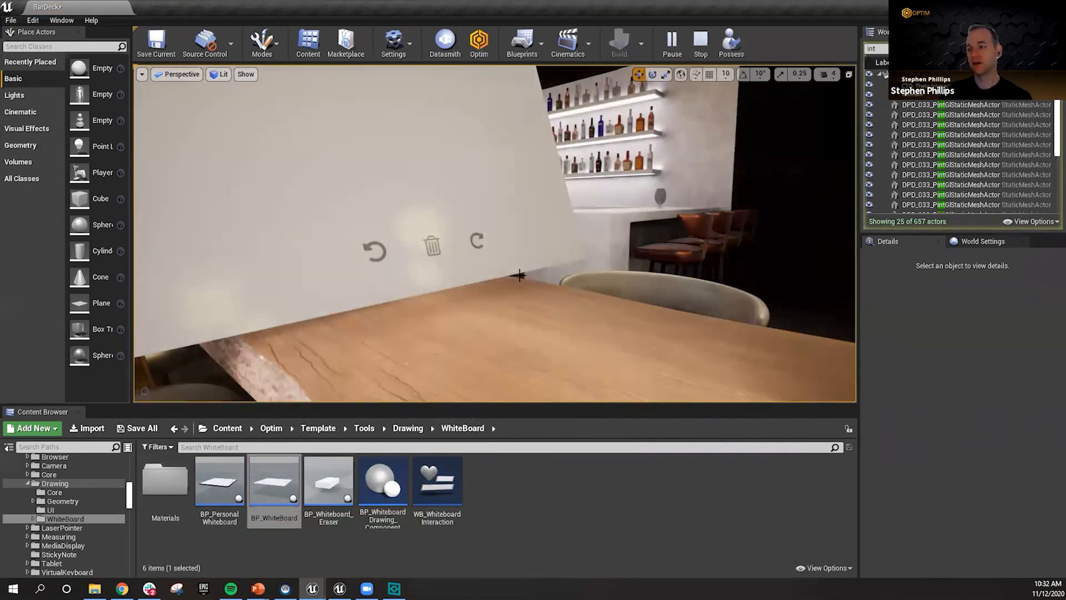
{"action": "right_click_drag", "start_coordinate": [520, 275], "coordinate": [517, 270]}
{"action": "key", "text": "s"}
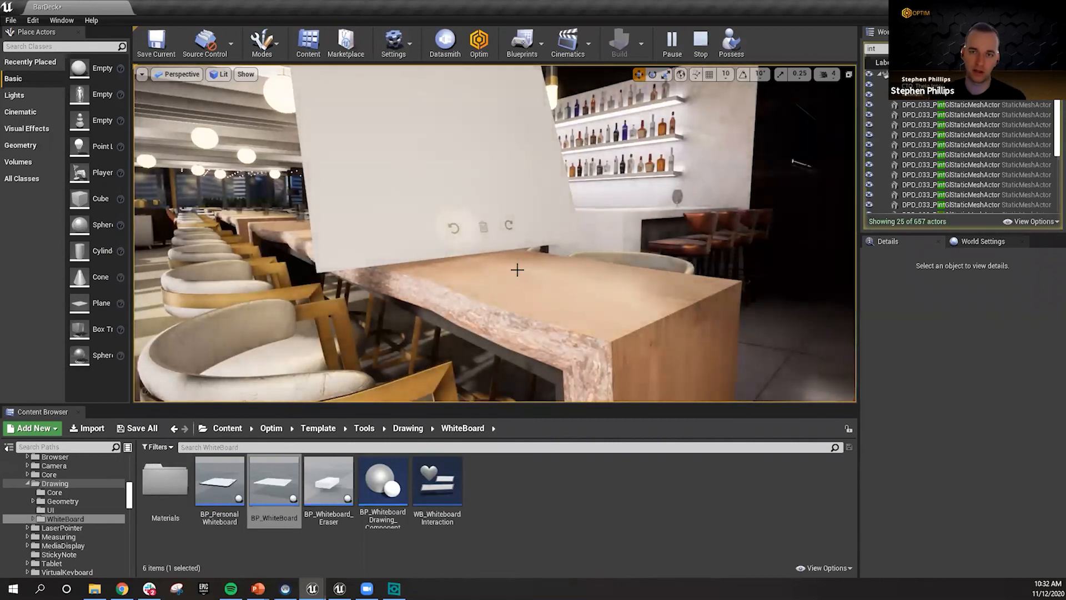
{"action": "key", "text": "s"}
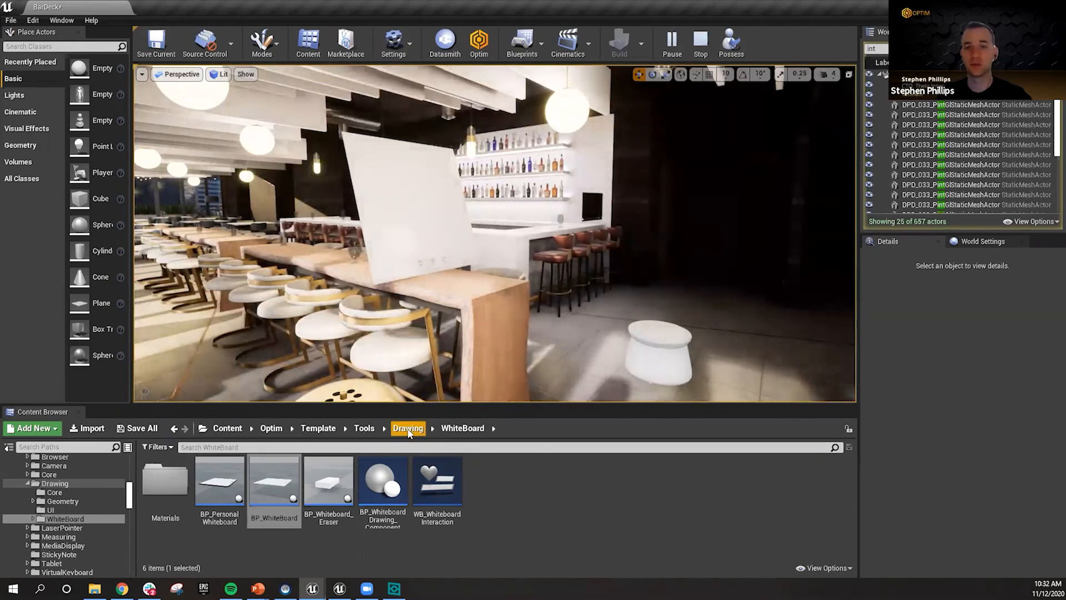
- Browse to the Core folder of the Optim tools and inspect the class details of BP_ToolWindow_Abstract
{"action": "left_click", "coordinate": [364, 428]}
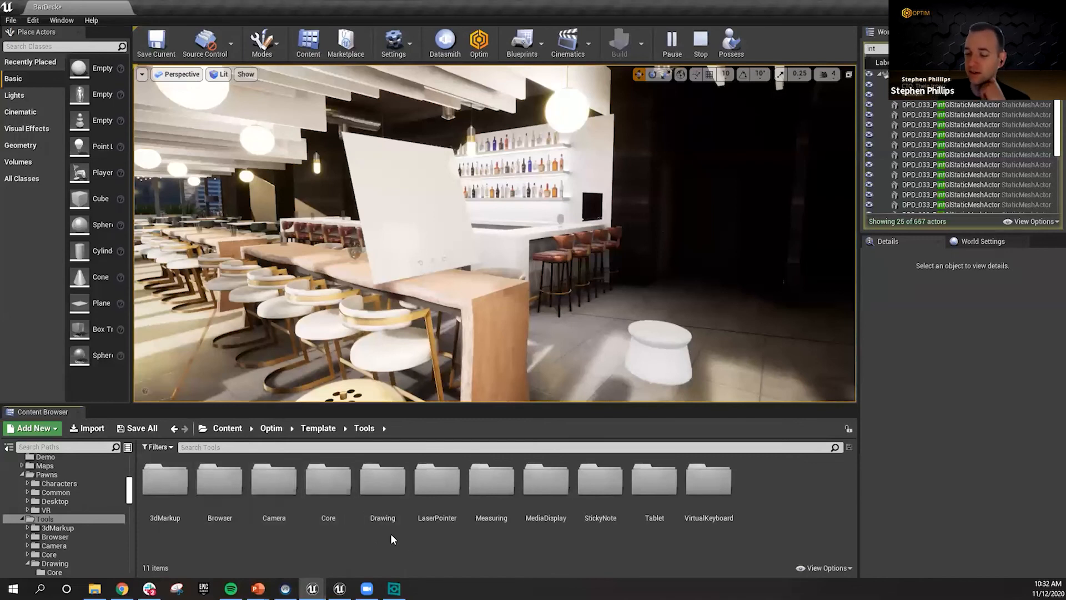
{"action": "double_click", "coordinate": [329, 481]}
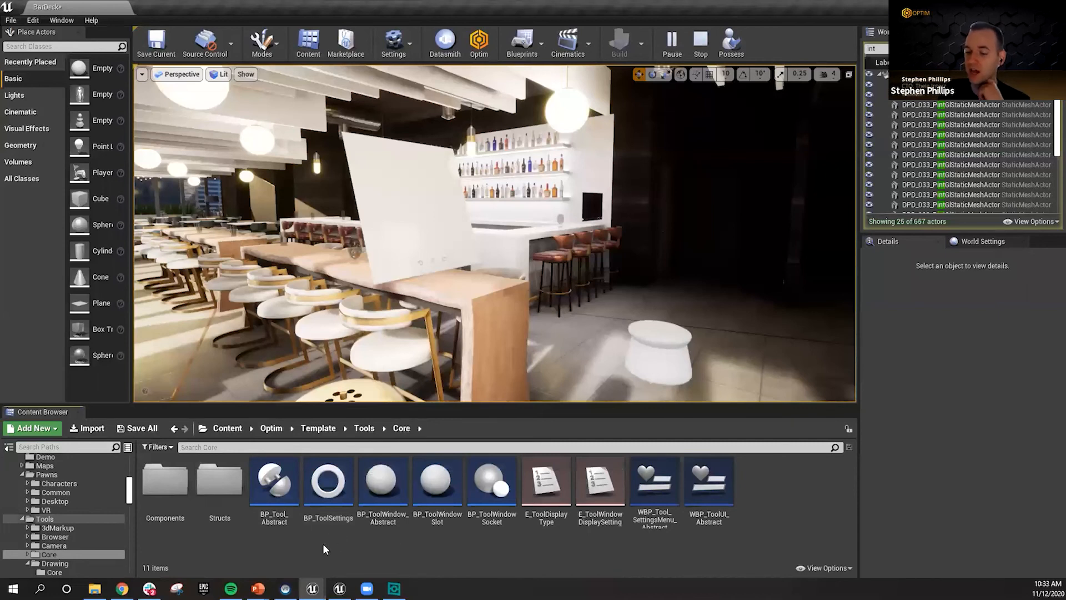
{"action": "left_click", "coordinate": [389, 523]}
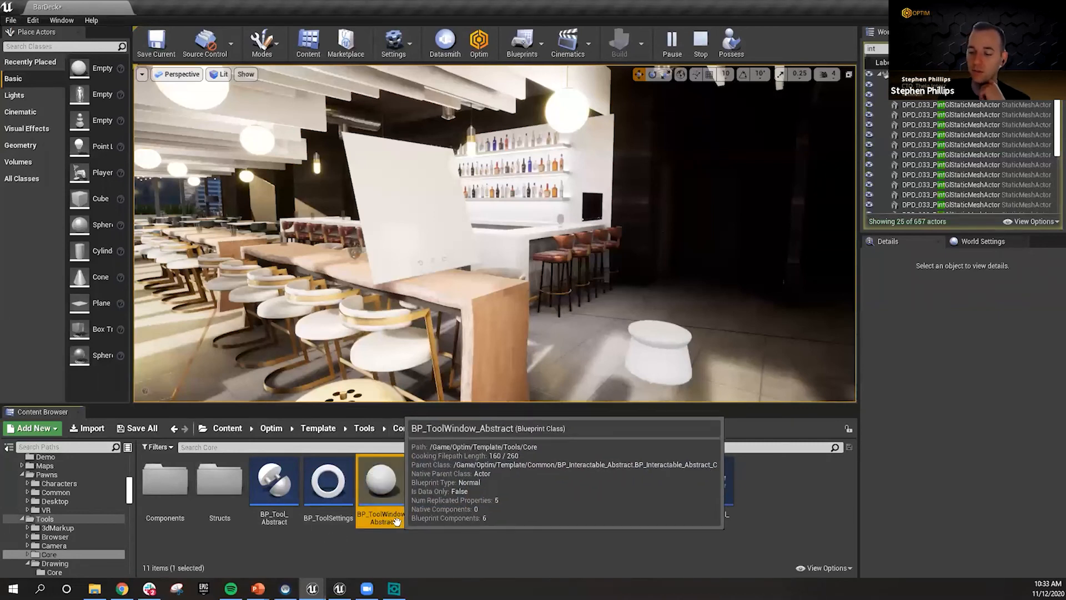
{"action": "mouse_move", "coordinate": [389, 520]}
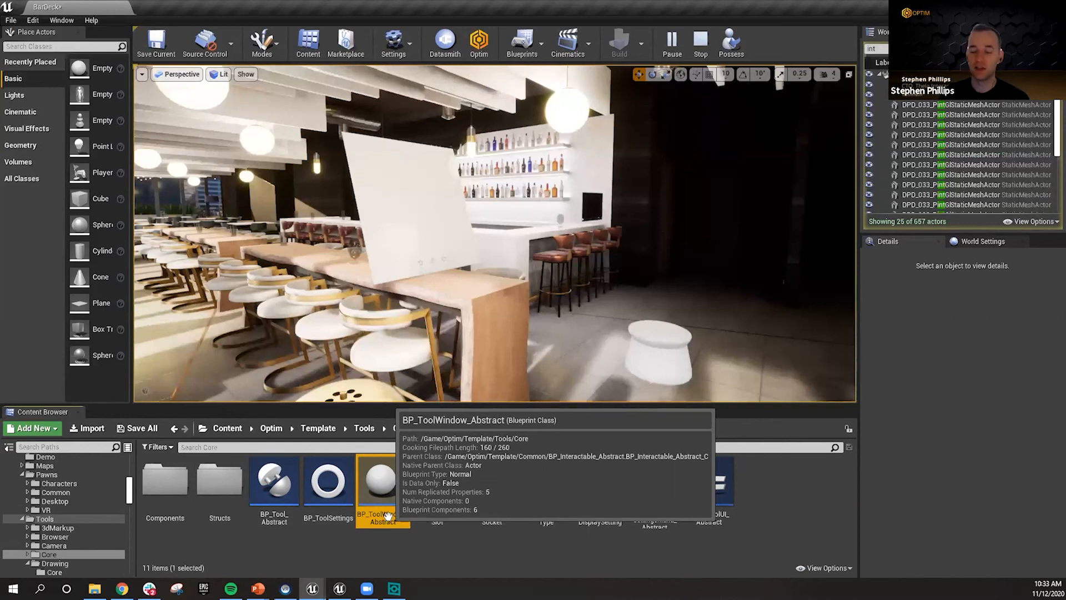
- Find AppSettings by searching all project content for "app", open it, and stop the running simulation
{"action": "left_click", "coordinate": [478, 42]}
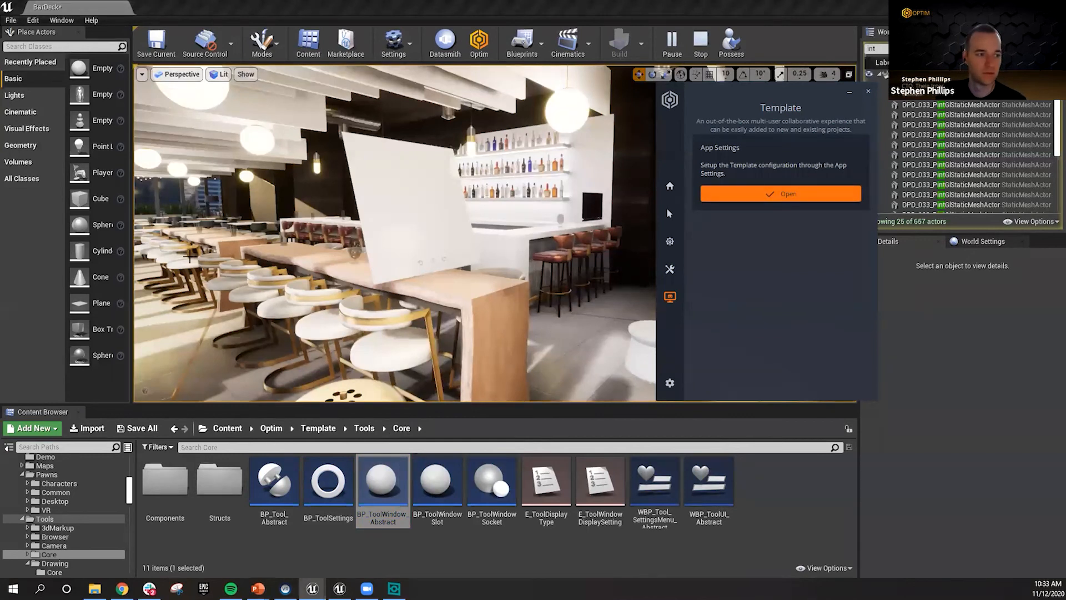
{"action": "left_click", "coordinate": [789, 196]}
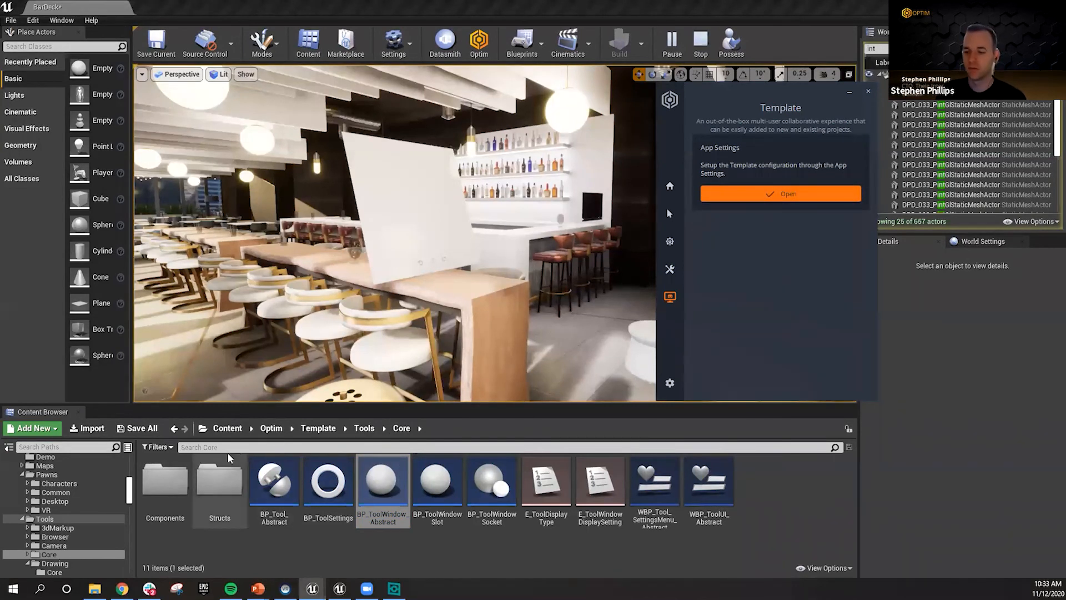
{"action": "left_click", "coordinate": [227, 430]}
{"action": "left_click", "coordinate": [219, 448]}
{"action": "type", "text": "app"}
{"action": "double_click", "coordinate": [175, 492]}
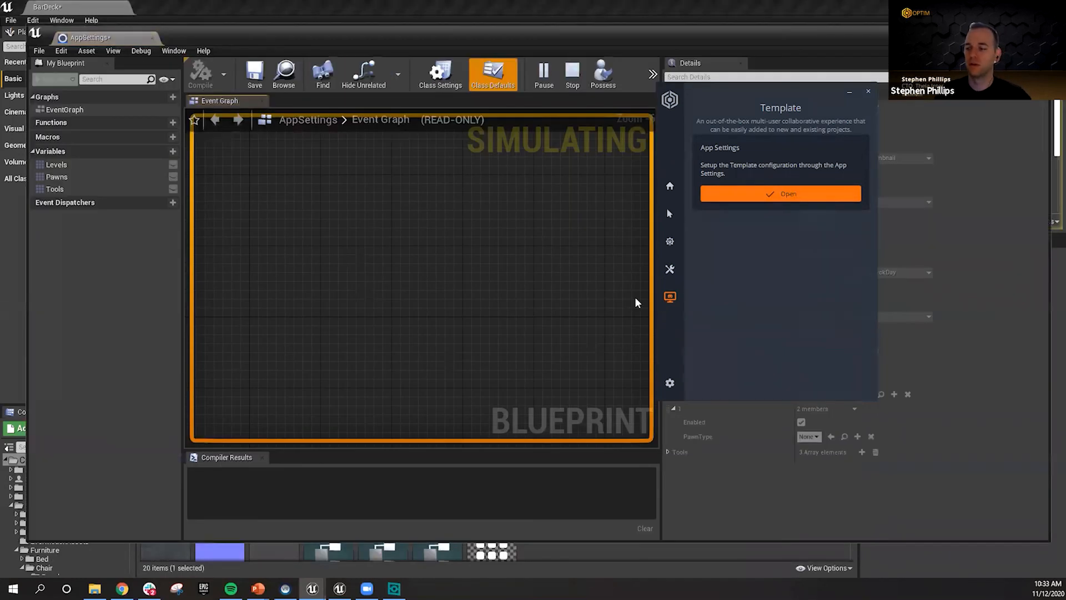
{"action": "left_click", "coordinate": [849, 93]}
{"action": "left_click", "coordinate": [575, 73]}
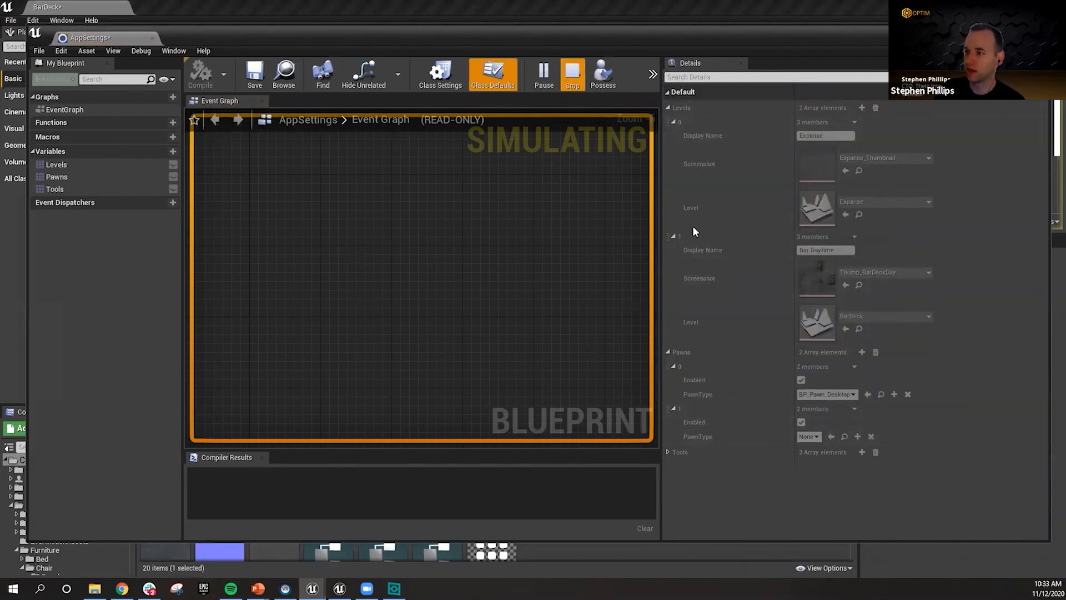
- Review all three entries of the Tools array in AppSettings, including their names, tool types and icons, and close the blueprint
{"action": "left_click", "coordinate": [667, 452]}
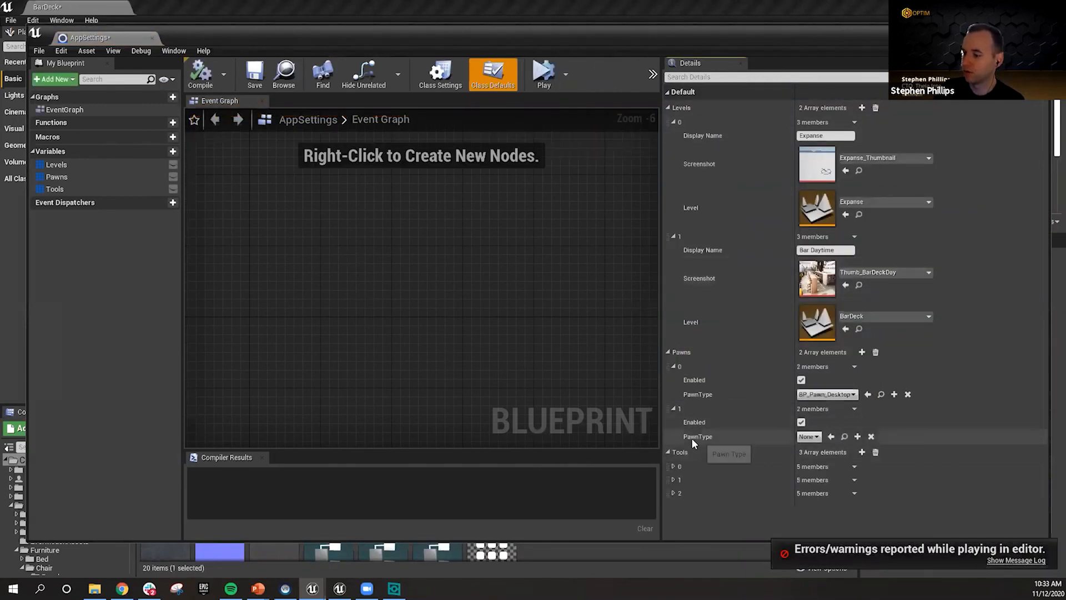
{"action": "left_click", "coordinate": [673, 466]}
{"action": "scroll", "coordinate": [674, 481], "scroll_direction": "down", "scroll_amount": 3}
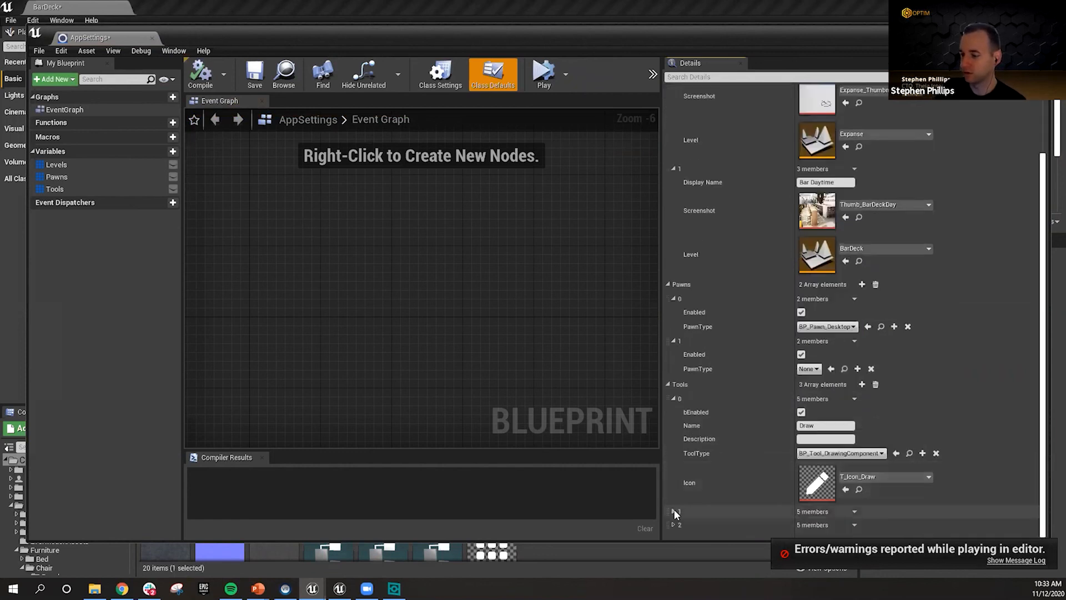
{"action": "left_click", "coordinate": [674, 508]}
{"action": "scroll", "coordinate": [694, 488], "scroll_direction": "down", "scroll_amount": 4}
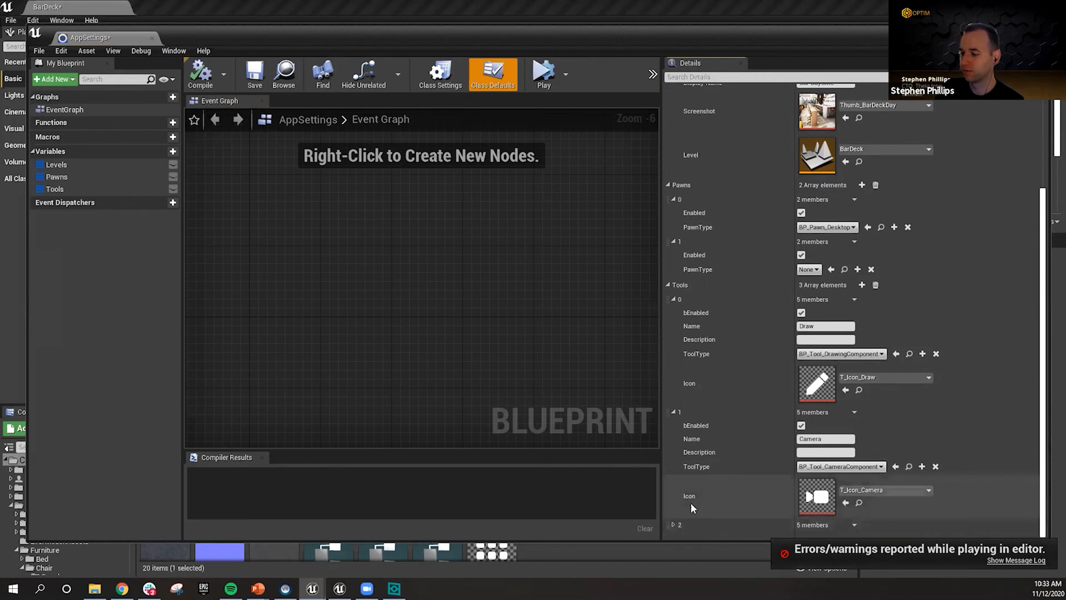
{"action": "left_click", "coordinate": [673, 523]}
{"action": "scroll", "coordinate": [787, 495], "scroll_direction": "down", "scroll_amount": 2}
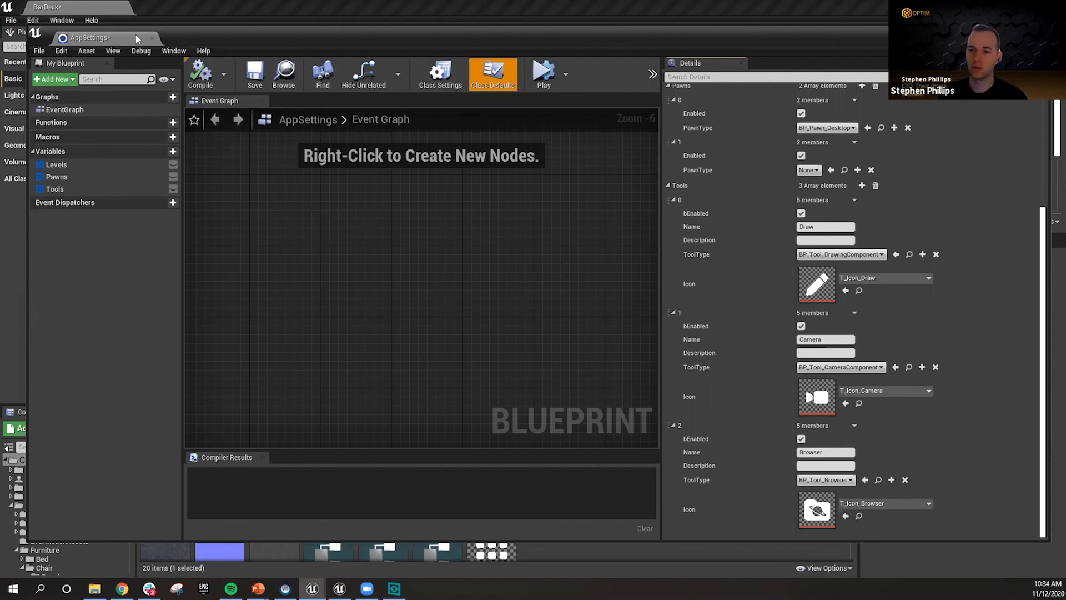
{"action": "left_click", "coordinate": [152, 37]}
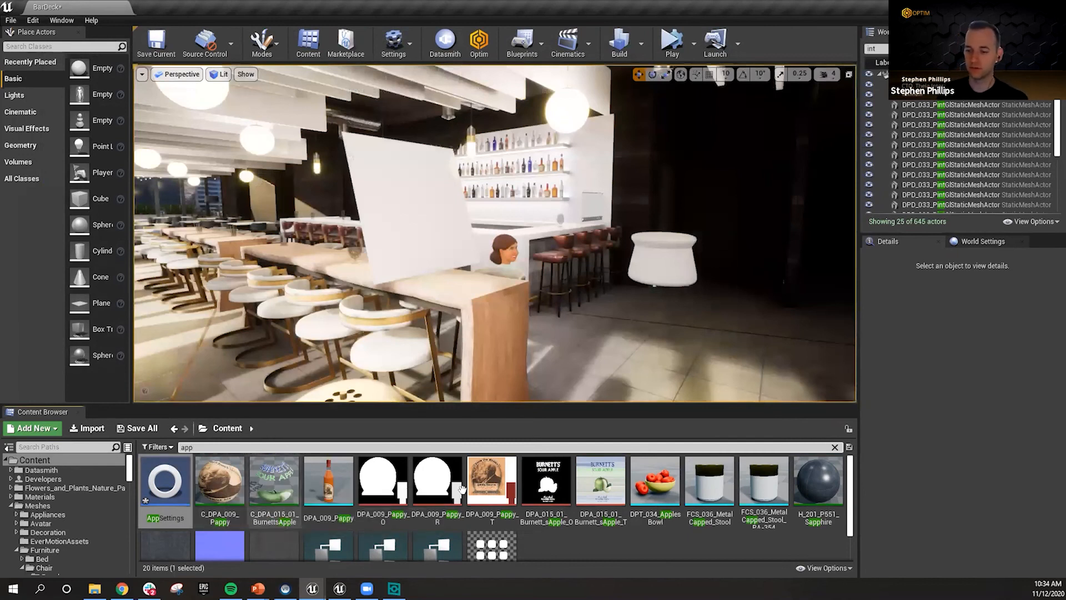
- Clear the content search and return to the Template folder inside Optim
{"action": "left_click", "coordinate": [834, 447]}
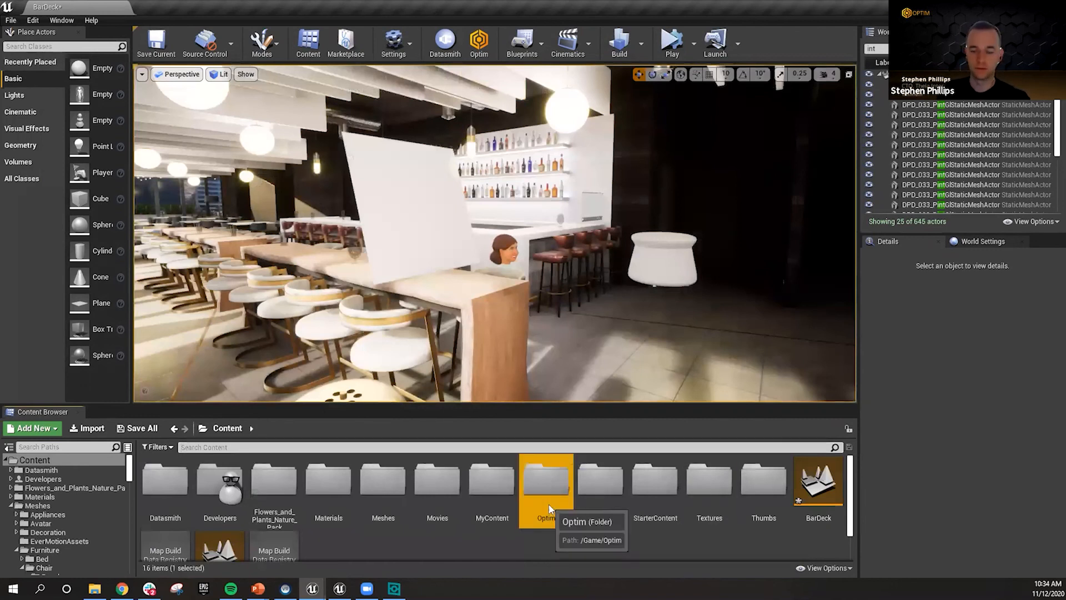
{"action": "double_click", "coordinate": [545, 479]}
{"action": "left_click", "coordinate": [182, 485]}
{"action": "double_click", "coordinate": [181, 484]}
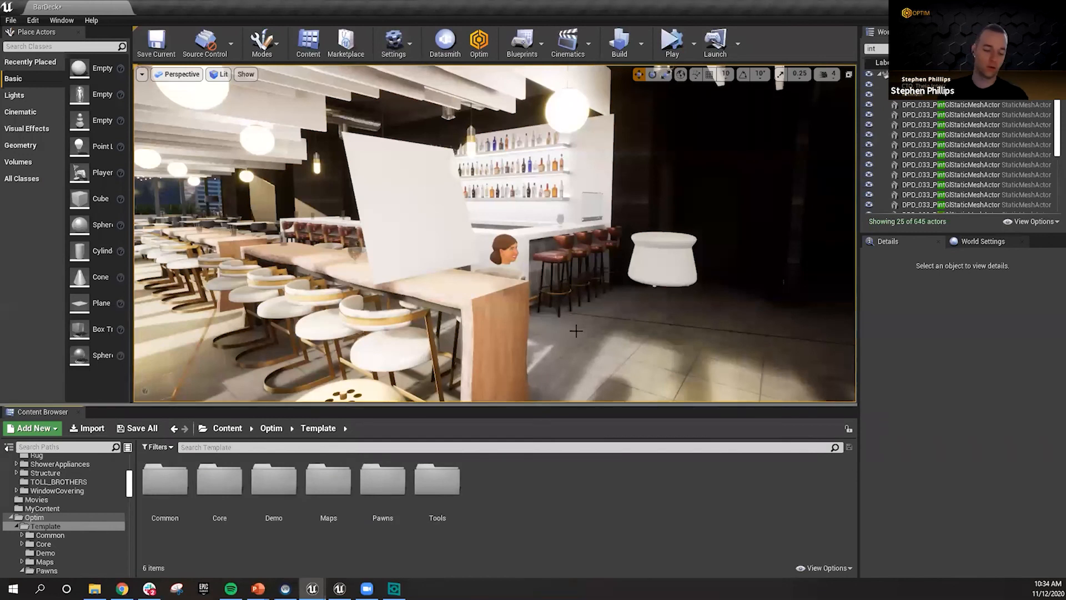
{"action": "key", "text": "d"}
{"action": "right_click_drag", "start_coordinate": [576, 331], "coordinate": [583, 298]}
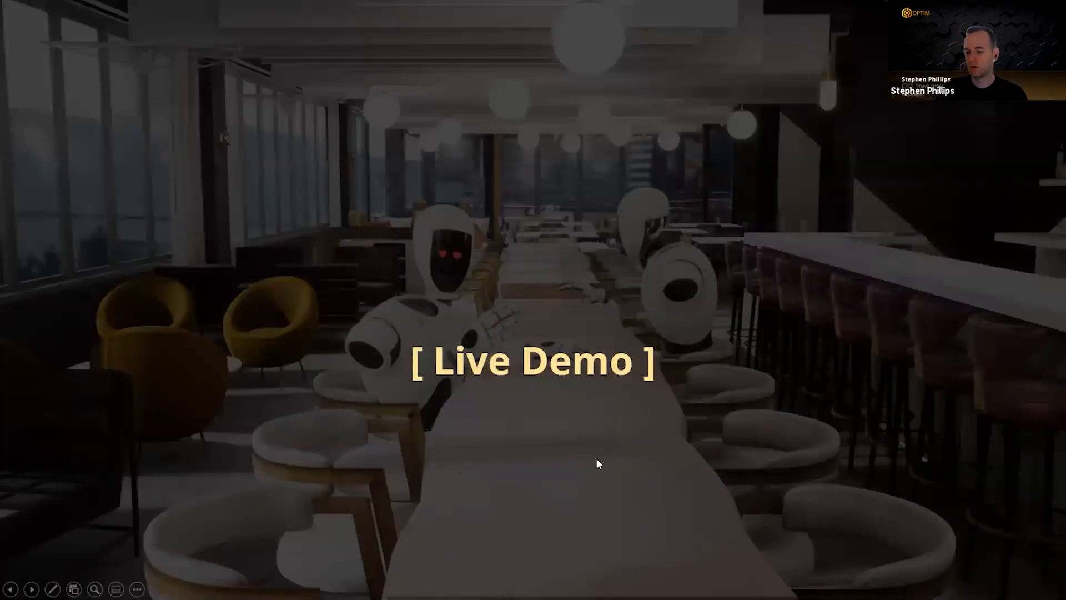
{"action": "left_click", "coordinate": [596, 458]}
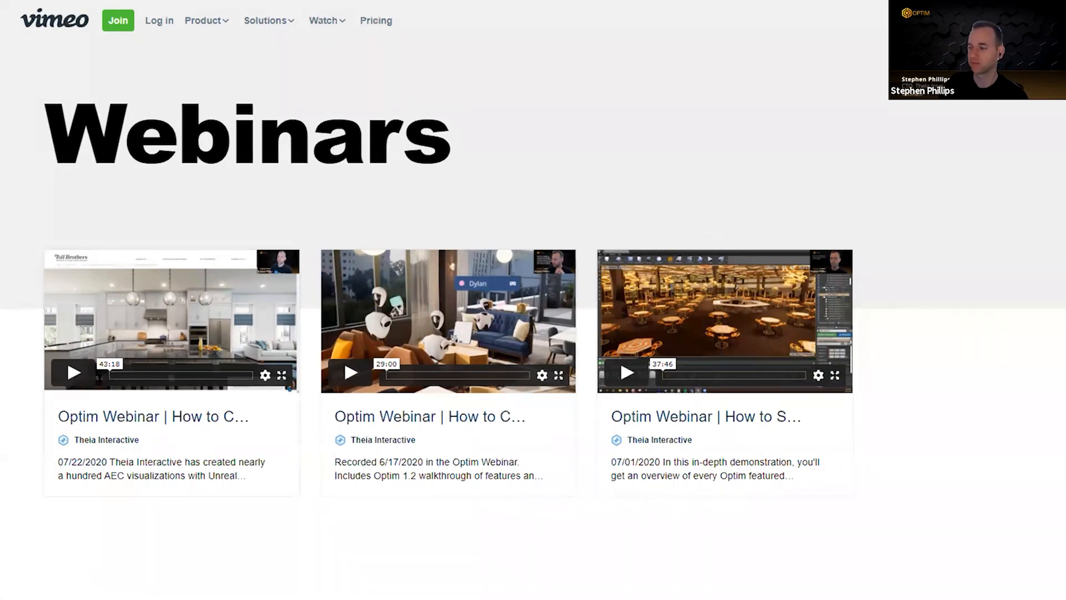
{"action": "left_click", "coordinate": [583, 201]}
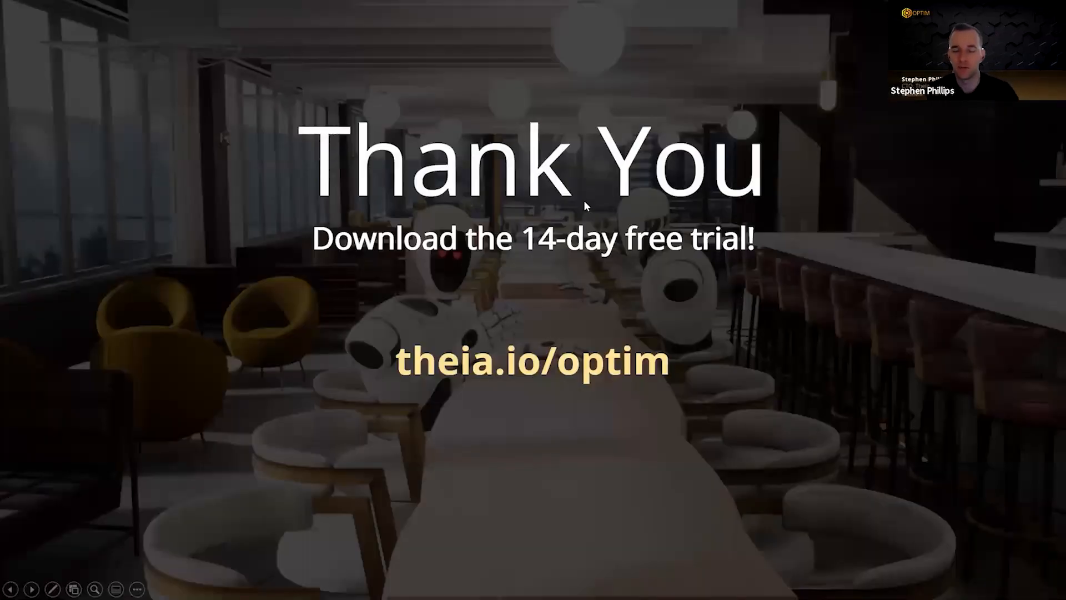